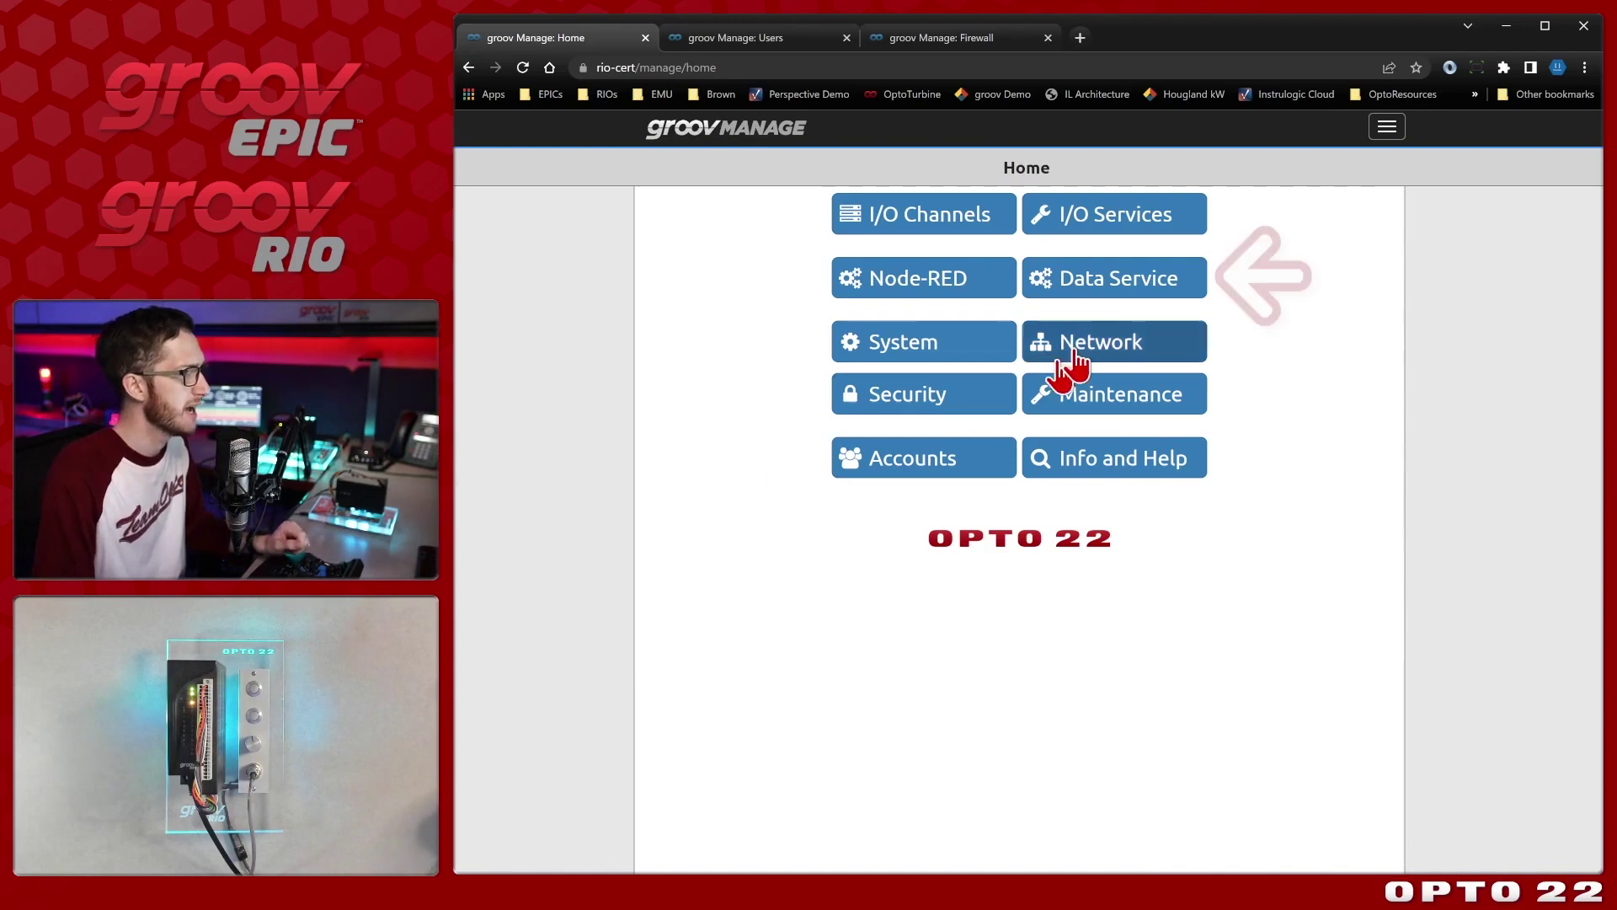
{"action": "left_click", "coordinate": [1171, 299]}
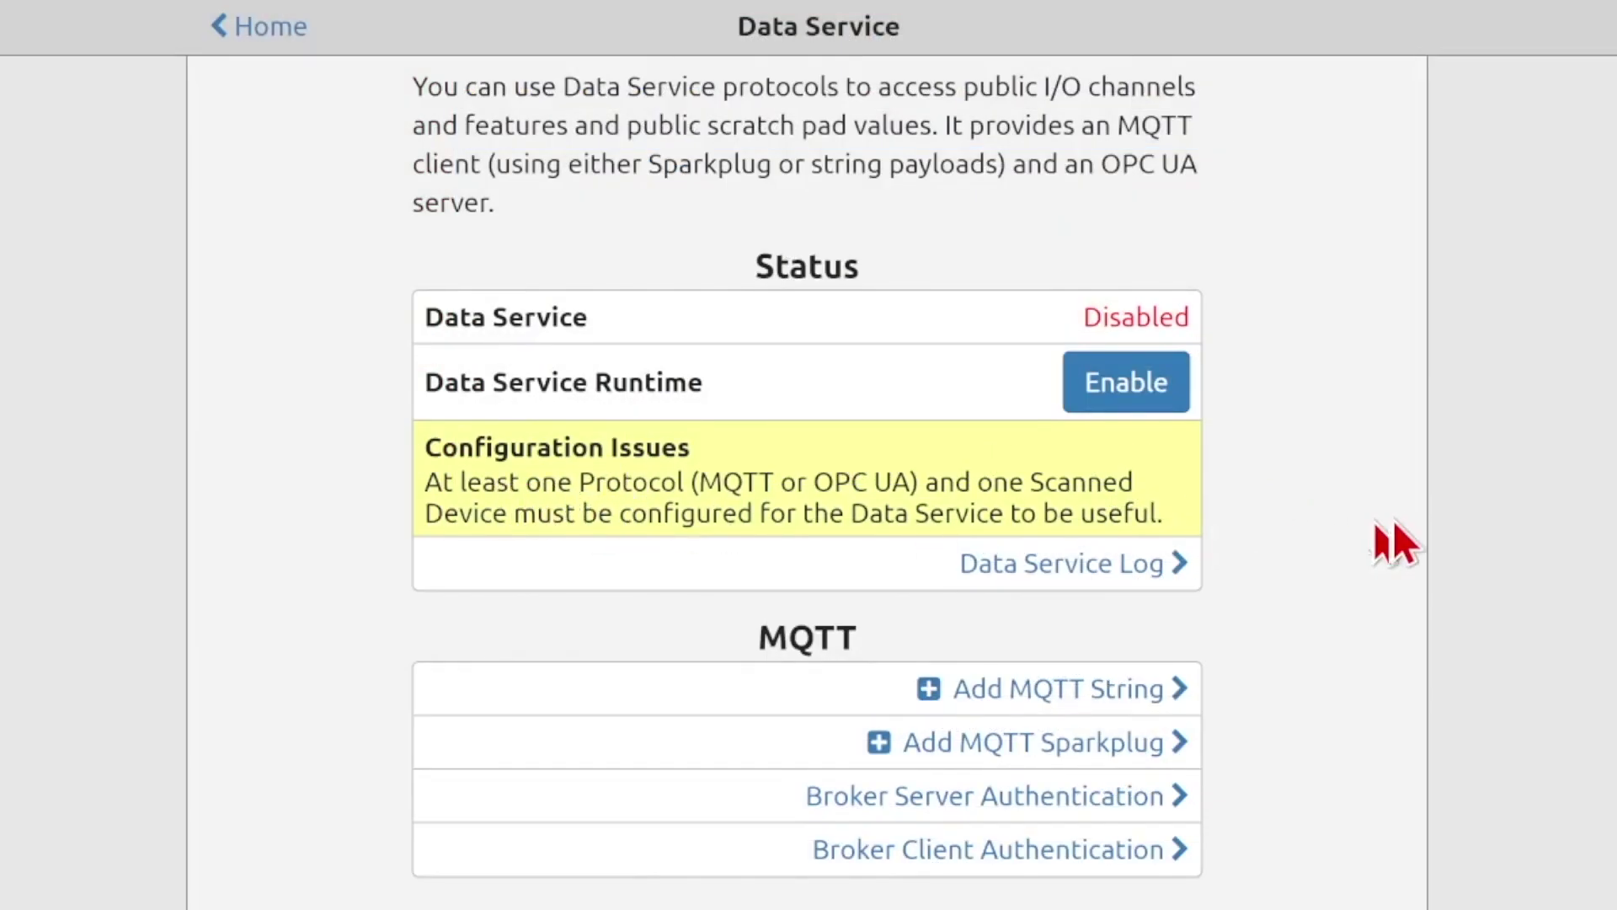
{"action": "scroll", "coordinate": [1398, 524], "scroll_direction": "down", "scroll_amount": 1}
{"action": "scroll", "coordinate": [1396, 518], "scroll_direction": "down", "scroll_amount": 4}
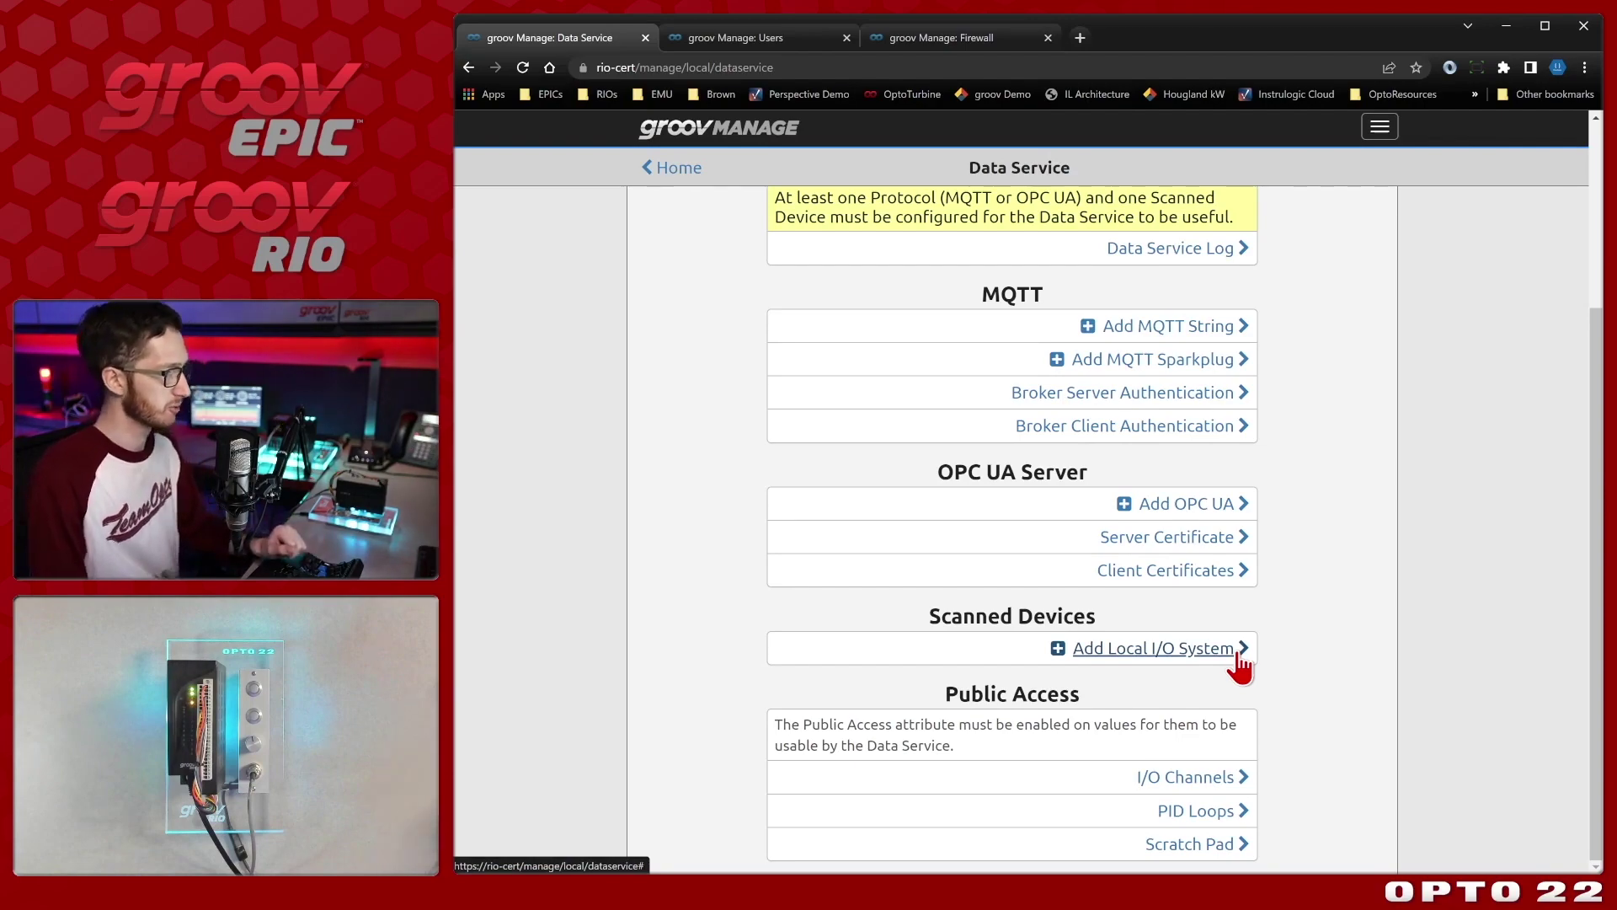
Add Local I/O System device rio-cert_io with MQTT String and MQTT Sparkplug switched off
{"action": "left_click", "coordinate": [1205, 653]}
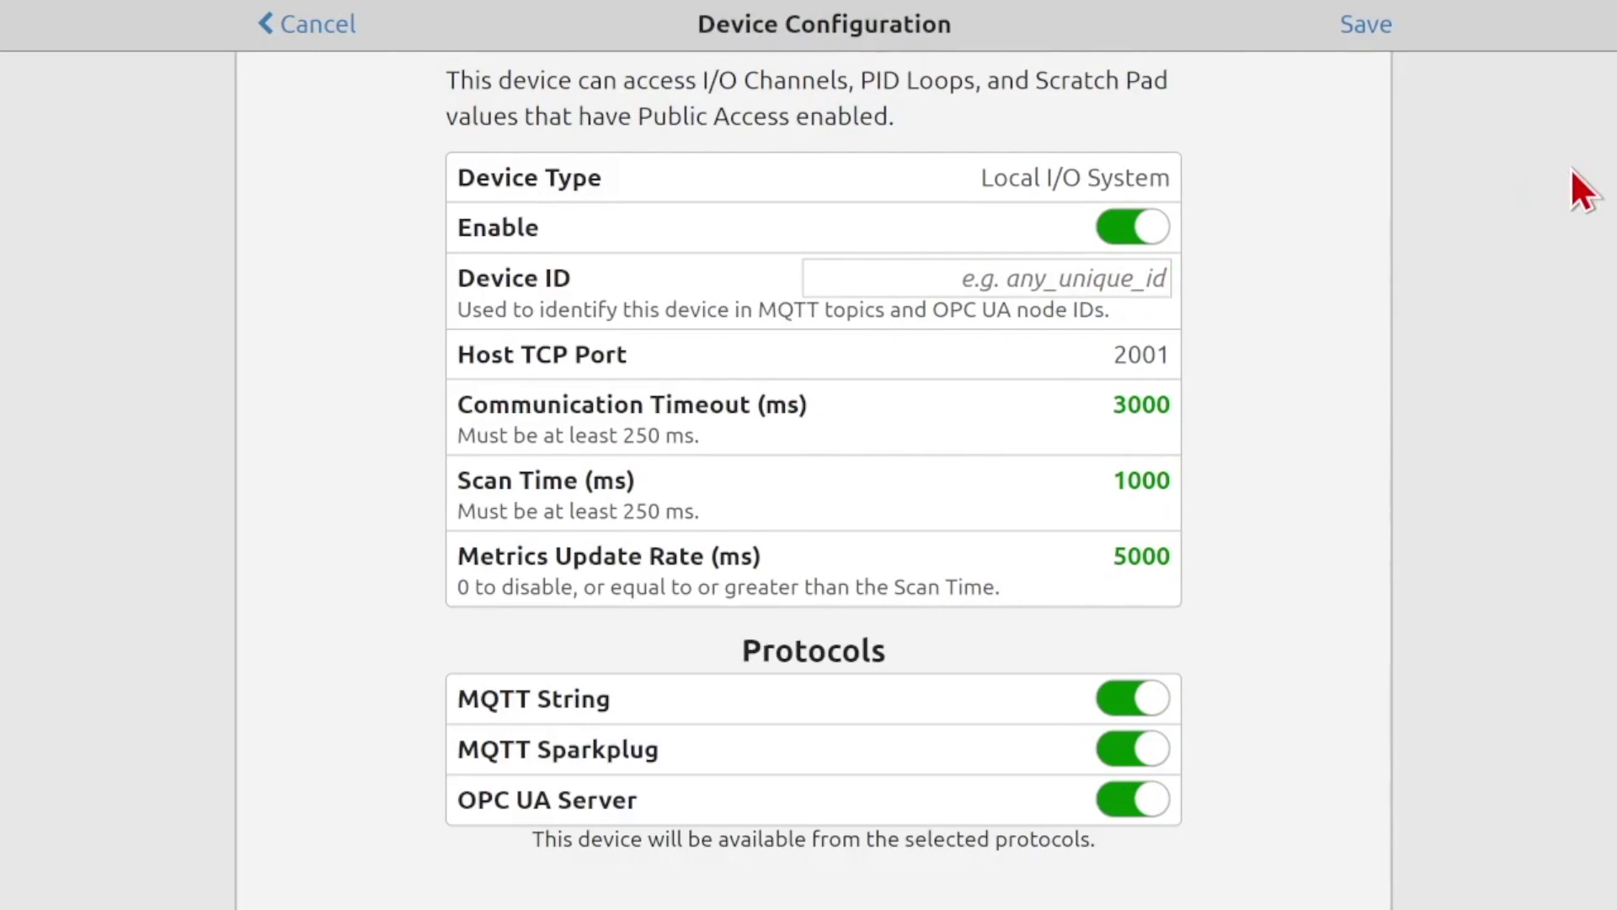
{"action": "type", "text": "rio-c"}
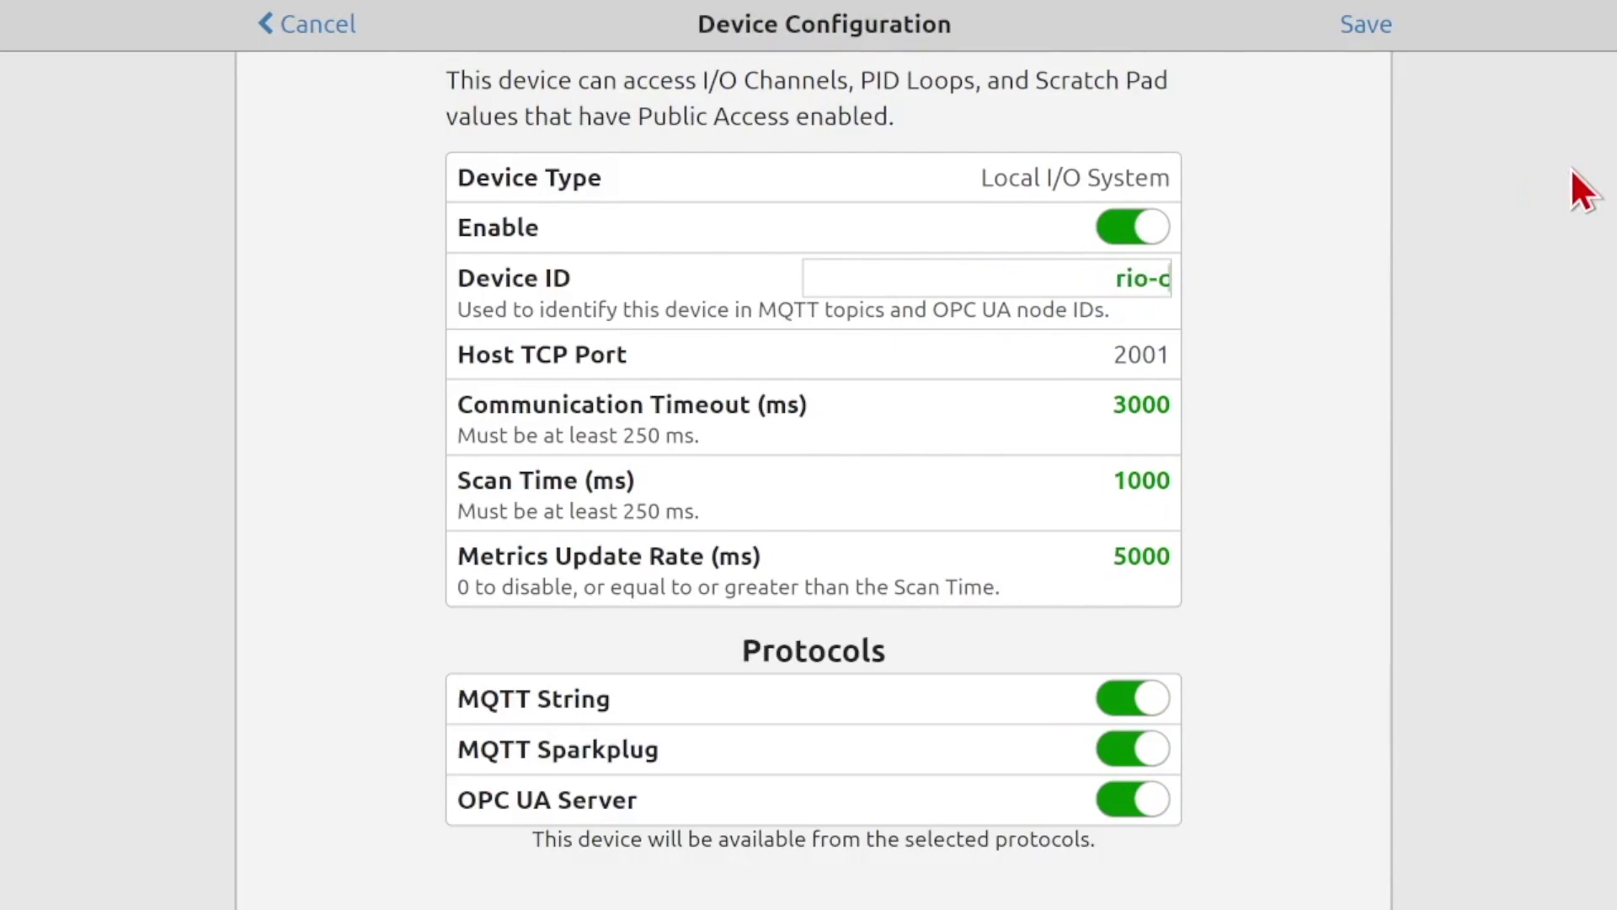
{"action": "type", "text": "ert_"}
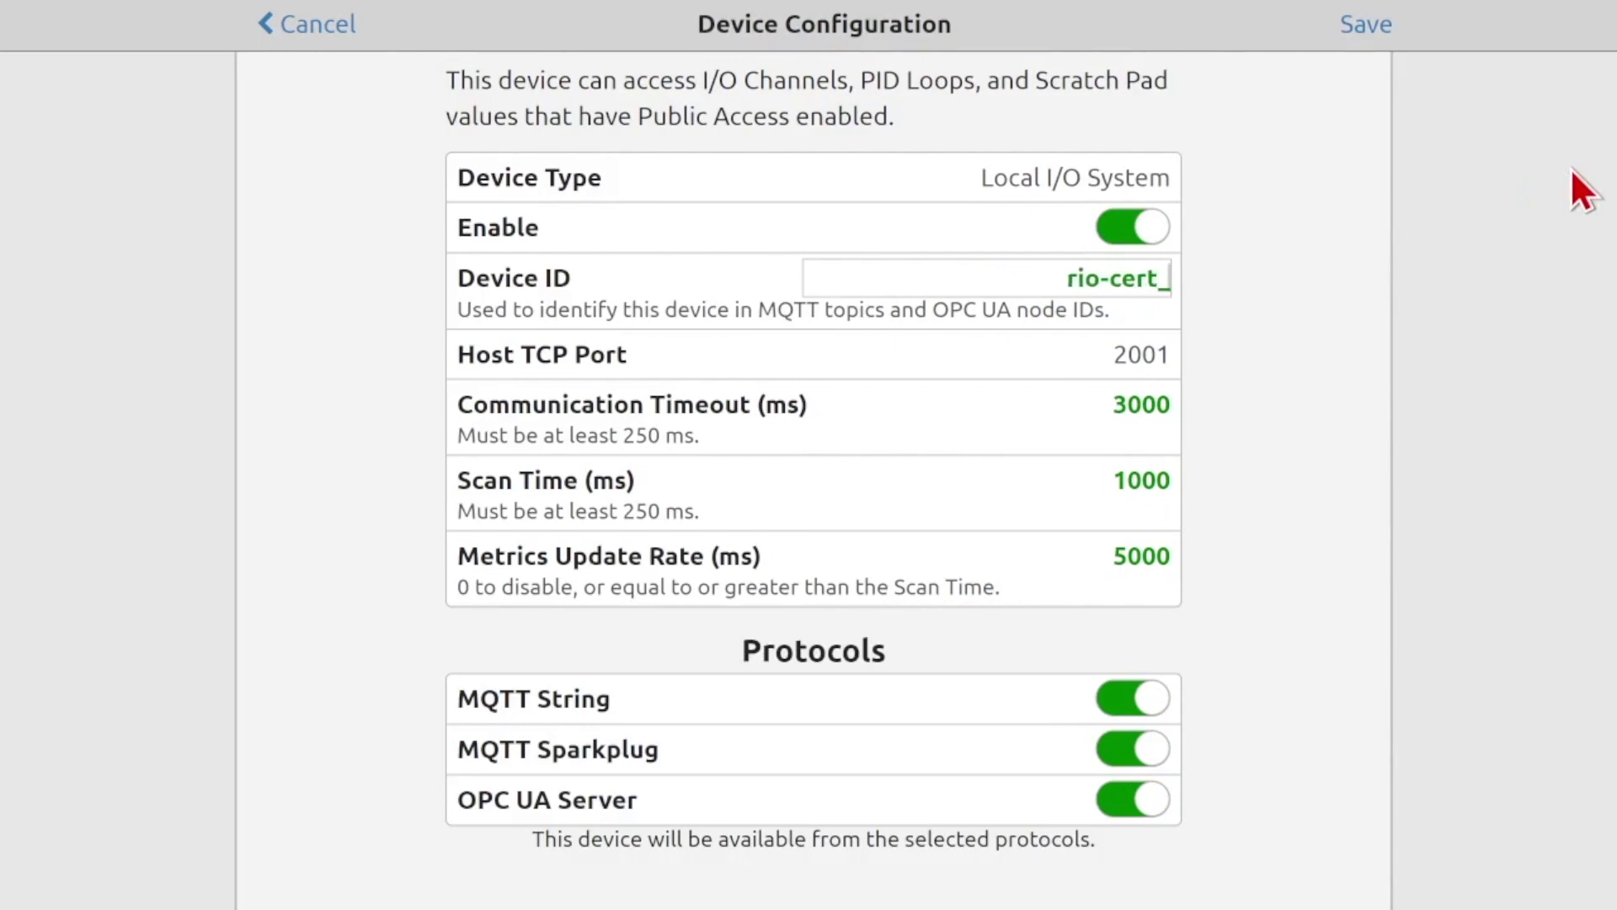
{"action": "type", "text": "io"}
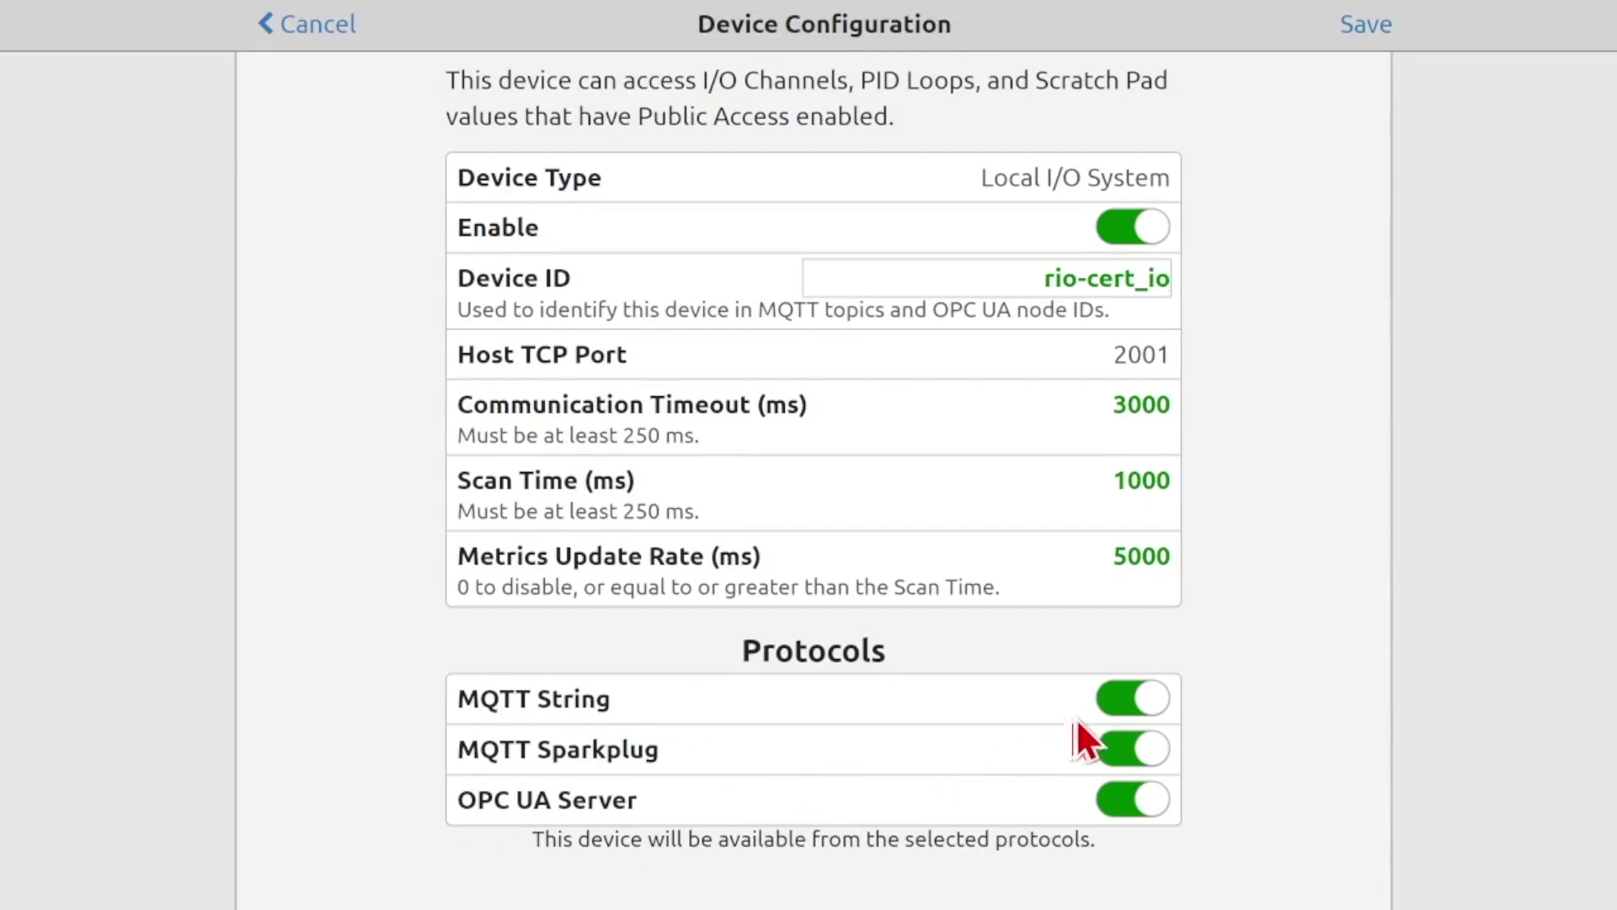
{"action": "left_click", "coordinate": [1144, 708]}
{"action": "left_click", "coordinate": [1154, 748]}
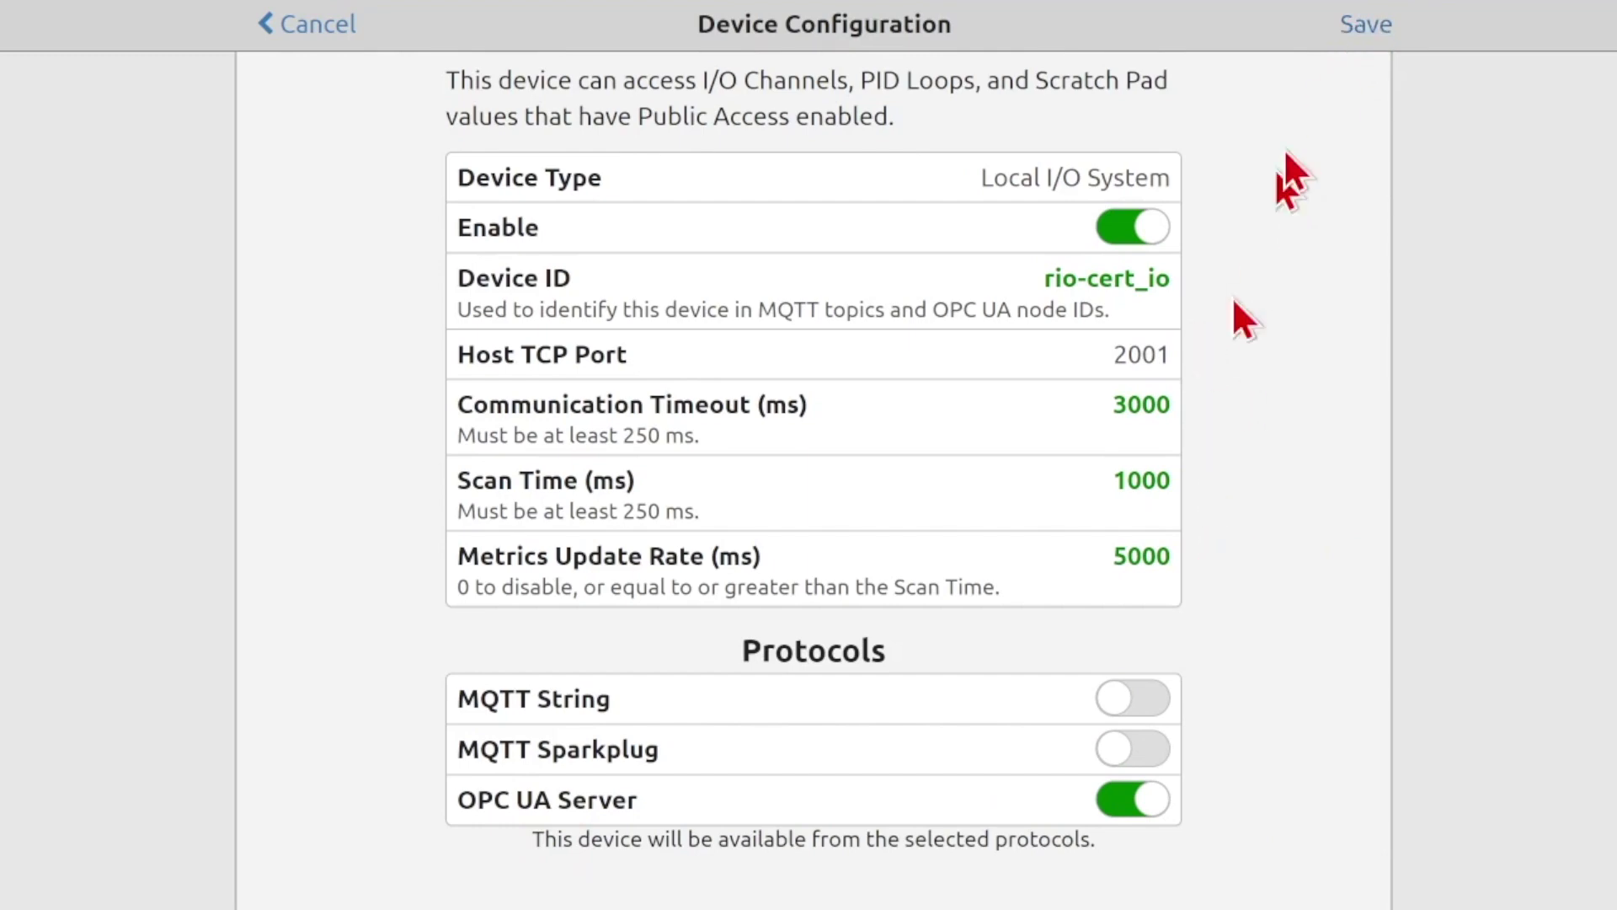
Save the rio-cert_io device and add an OPC UA server keeping TCP port 14840
{"action": "left_click", "coordinate": [1371, 25]}
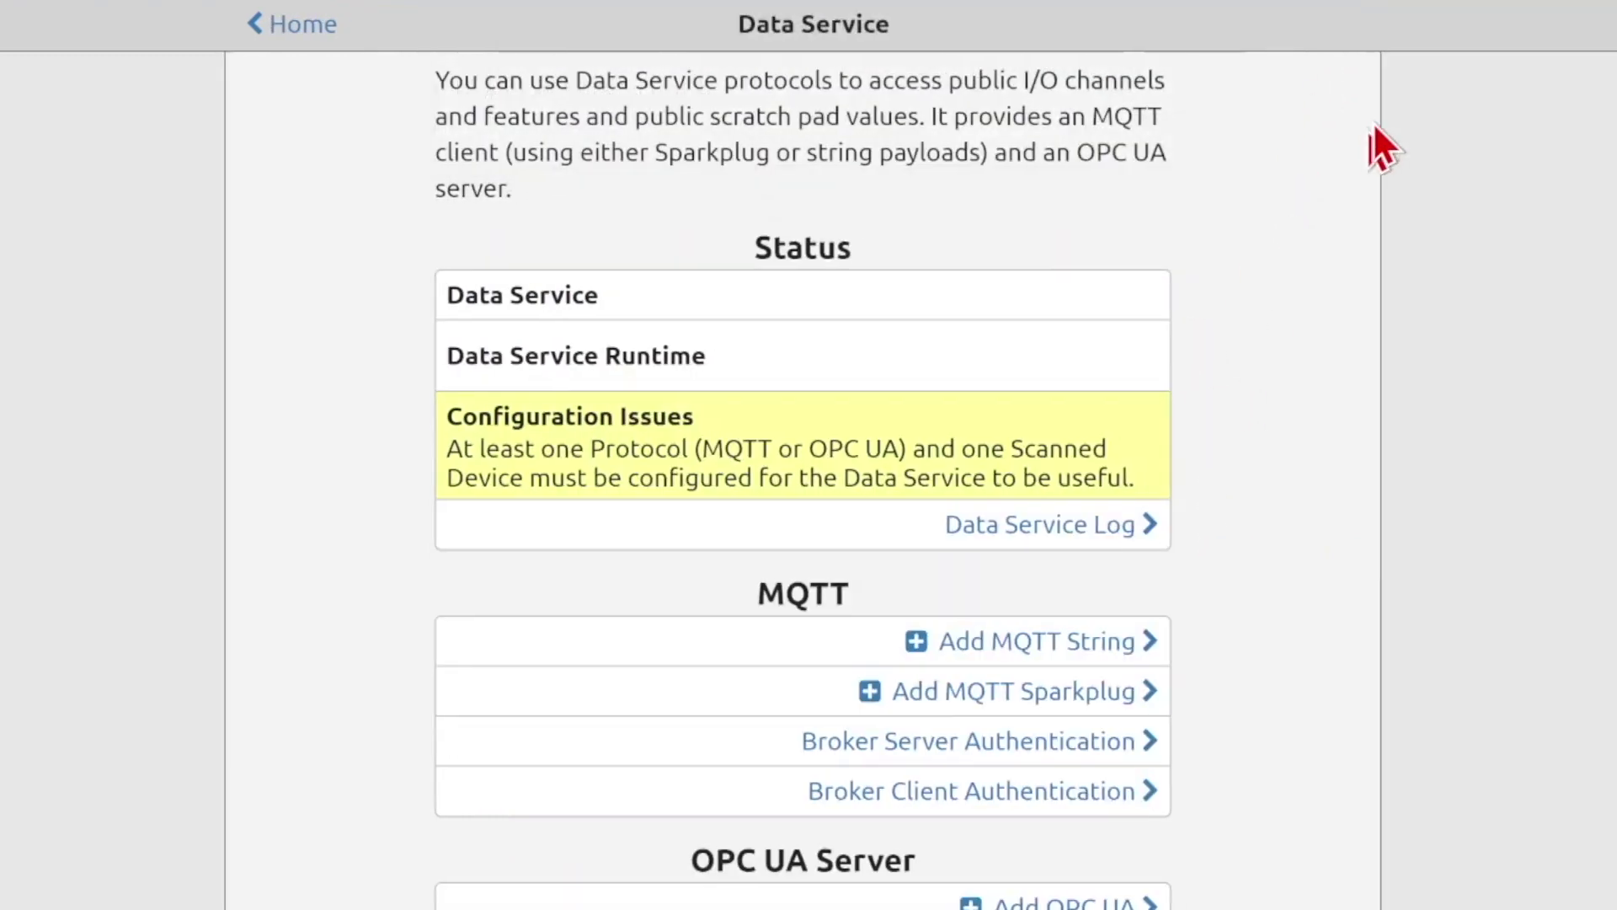
{"action": "scroll", "coordinate": [1373, 164], "scroll_direction": "down", "scroll_amount": 5}
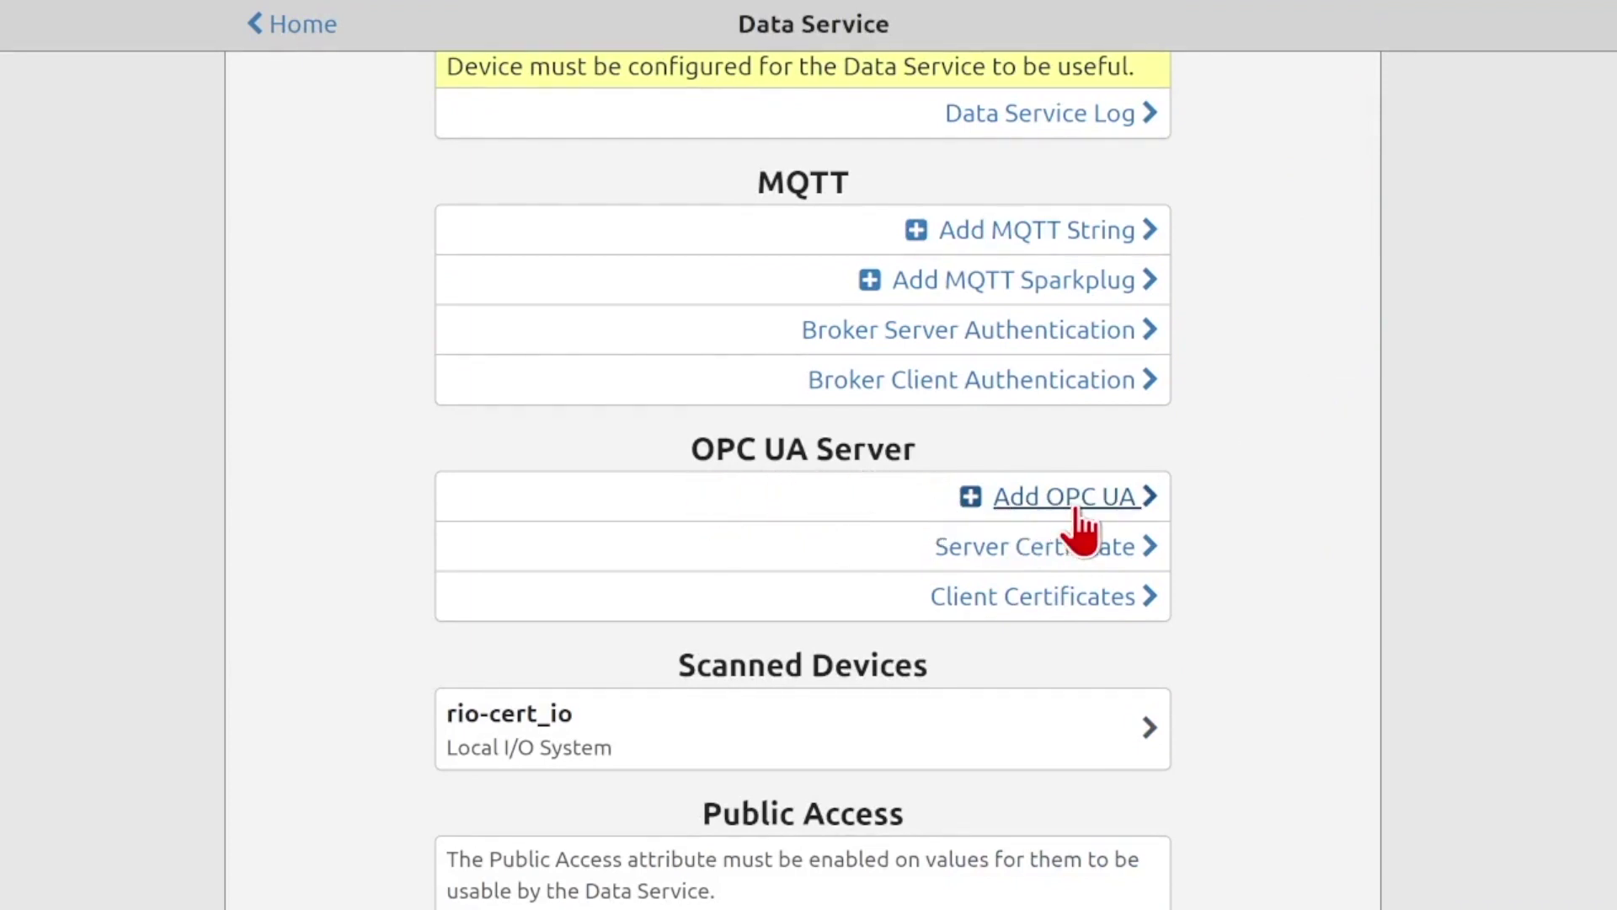
{"action": "left_click", "coordinate": [1125, 504]}
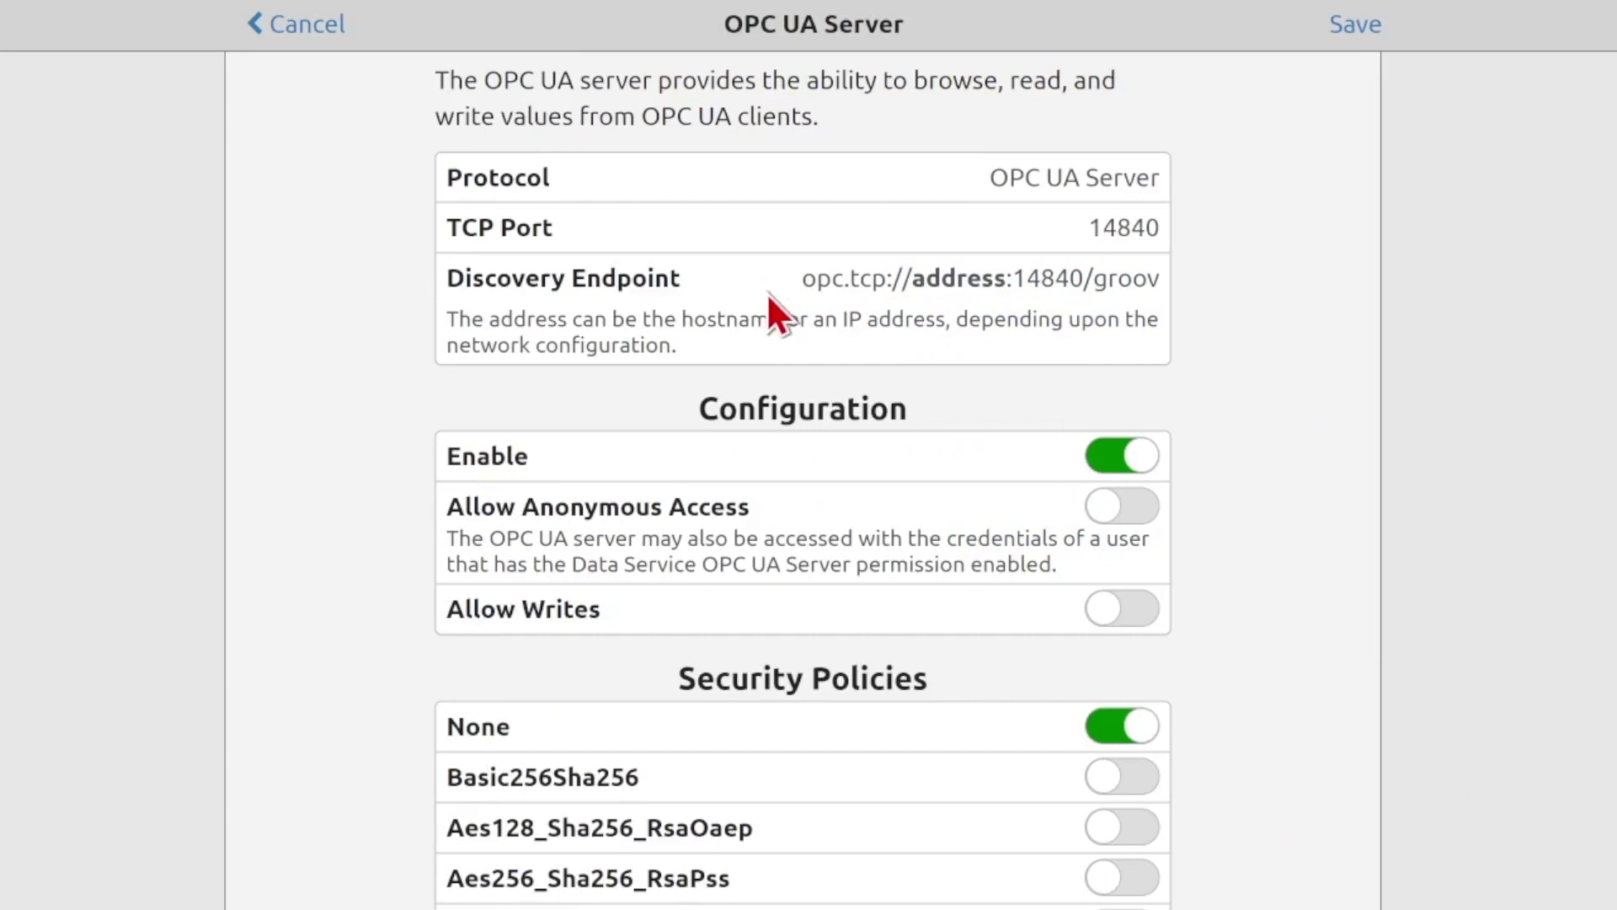
{"action": "left_click", "coordinate": [1058, 224]}
{"action": "left_click_drag", "start_coordinate": [1058, 224], "coordinate": [1260, 300]}
{"action": "left_click", "coordinate": [1281, 310]}
Copy the discovery endpoint address and turn on Allow Anonymous Access and Allow Writes
{"action": "left_click_drag", "start_coordinate": [802, 281], "coordinate": [1162, 280]}
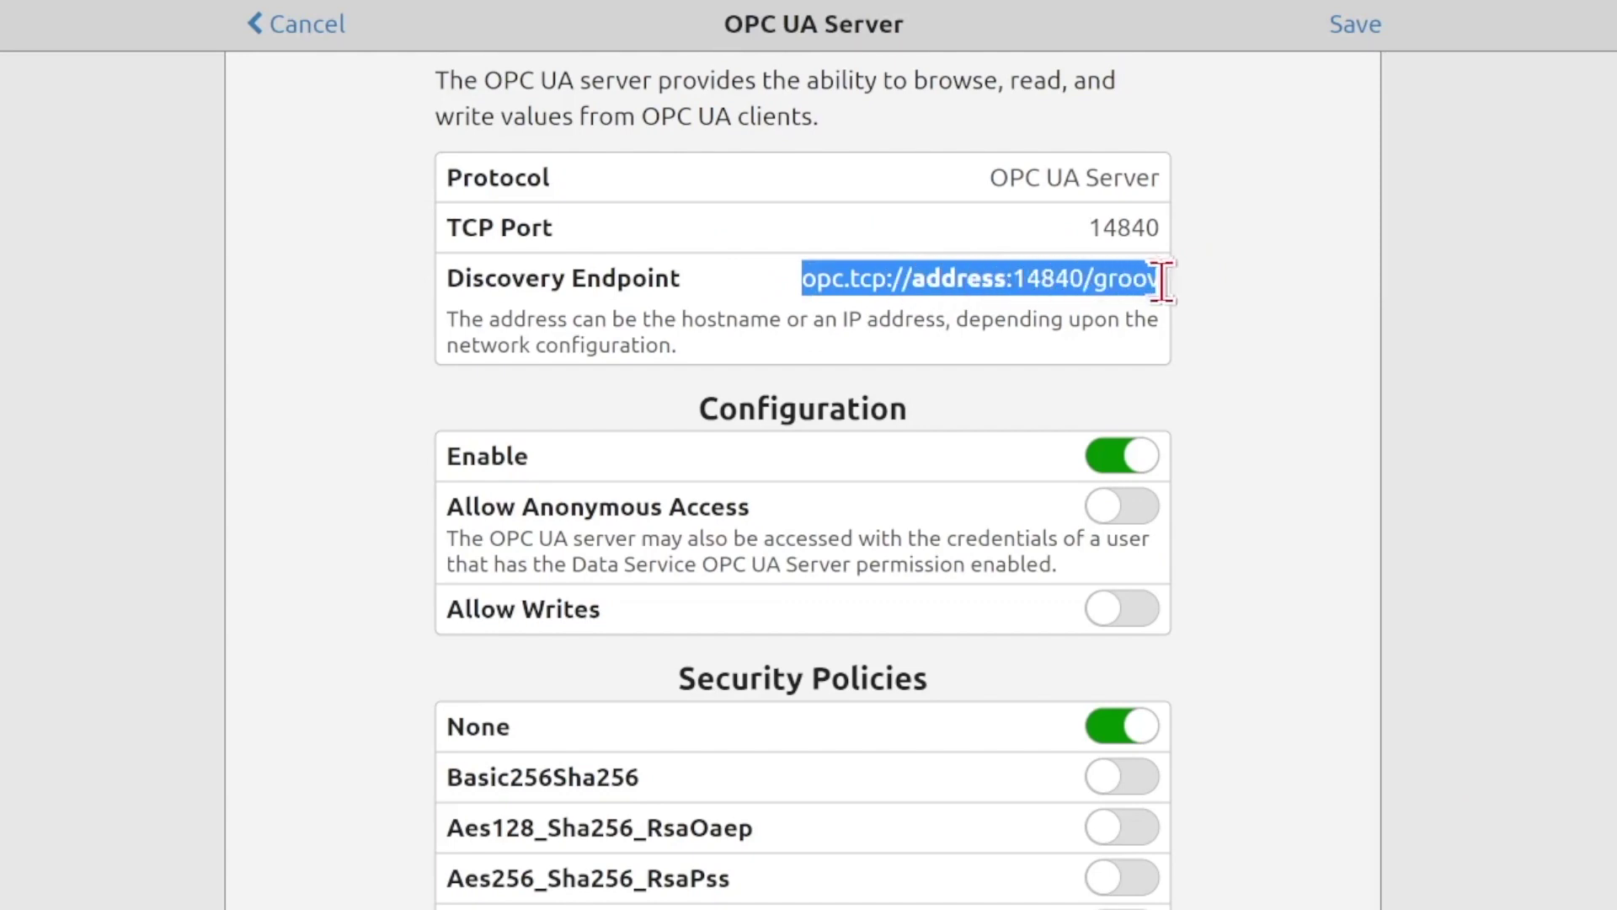
{"action": "right_click", "coordinate": [1090, 271]}
{"action": "left_click", "coordinate": [1102, 283]}
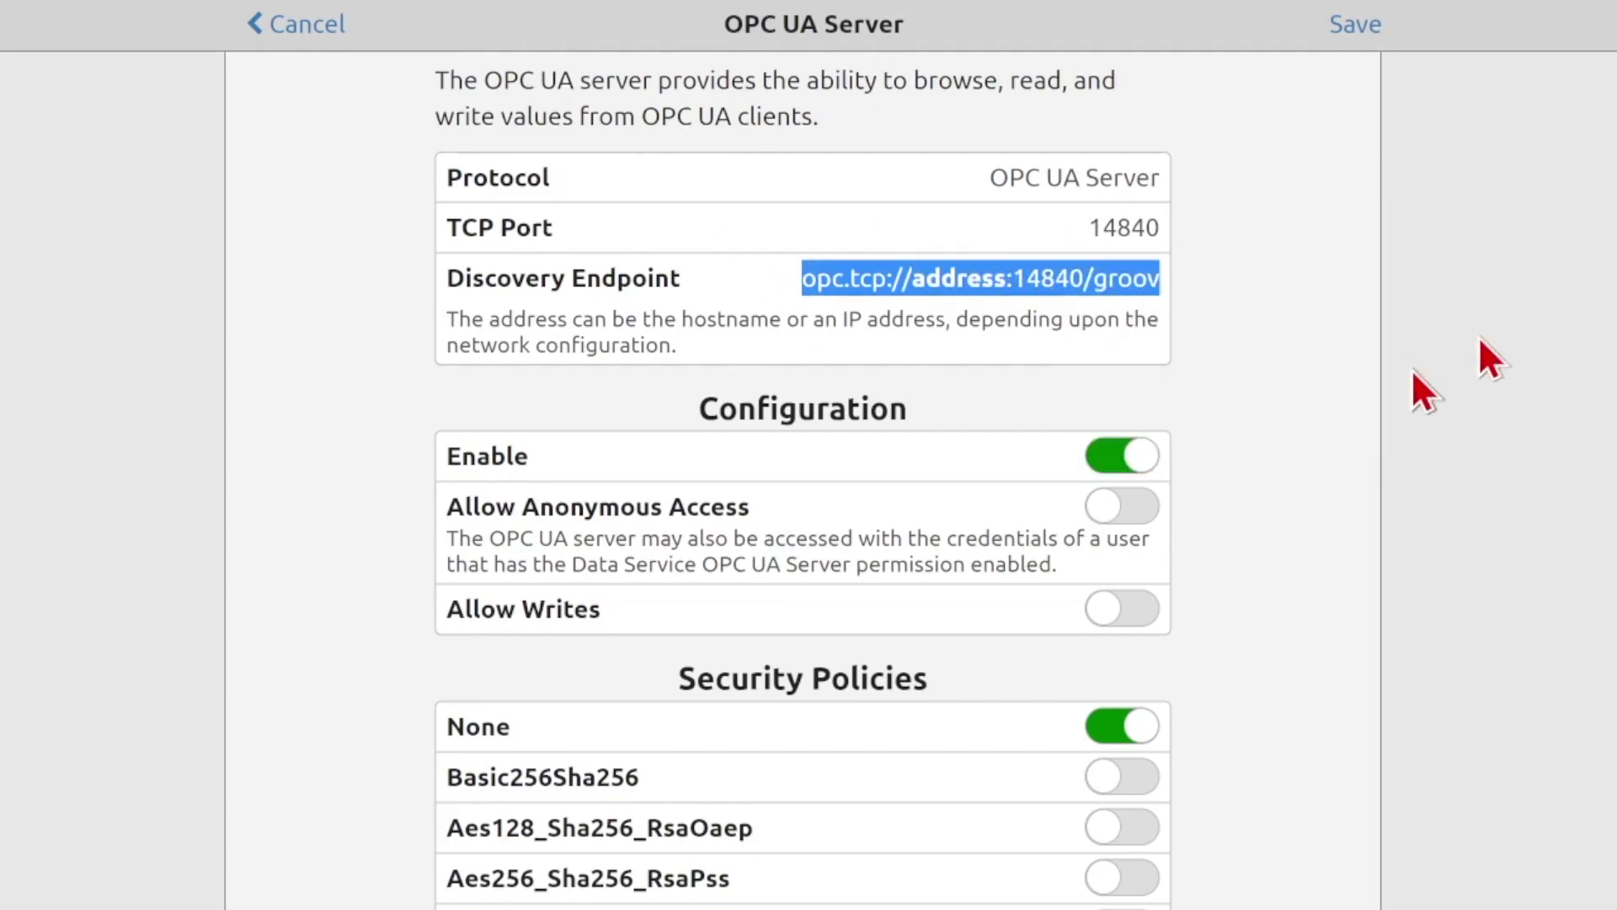
{"action": "scroll", "coordinate": [1411, 361], "scroll_direction": "down", "scroll_amount": 1}
{"action": "left_click", "coordinate": [1337, 526]}
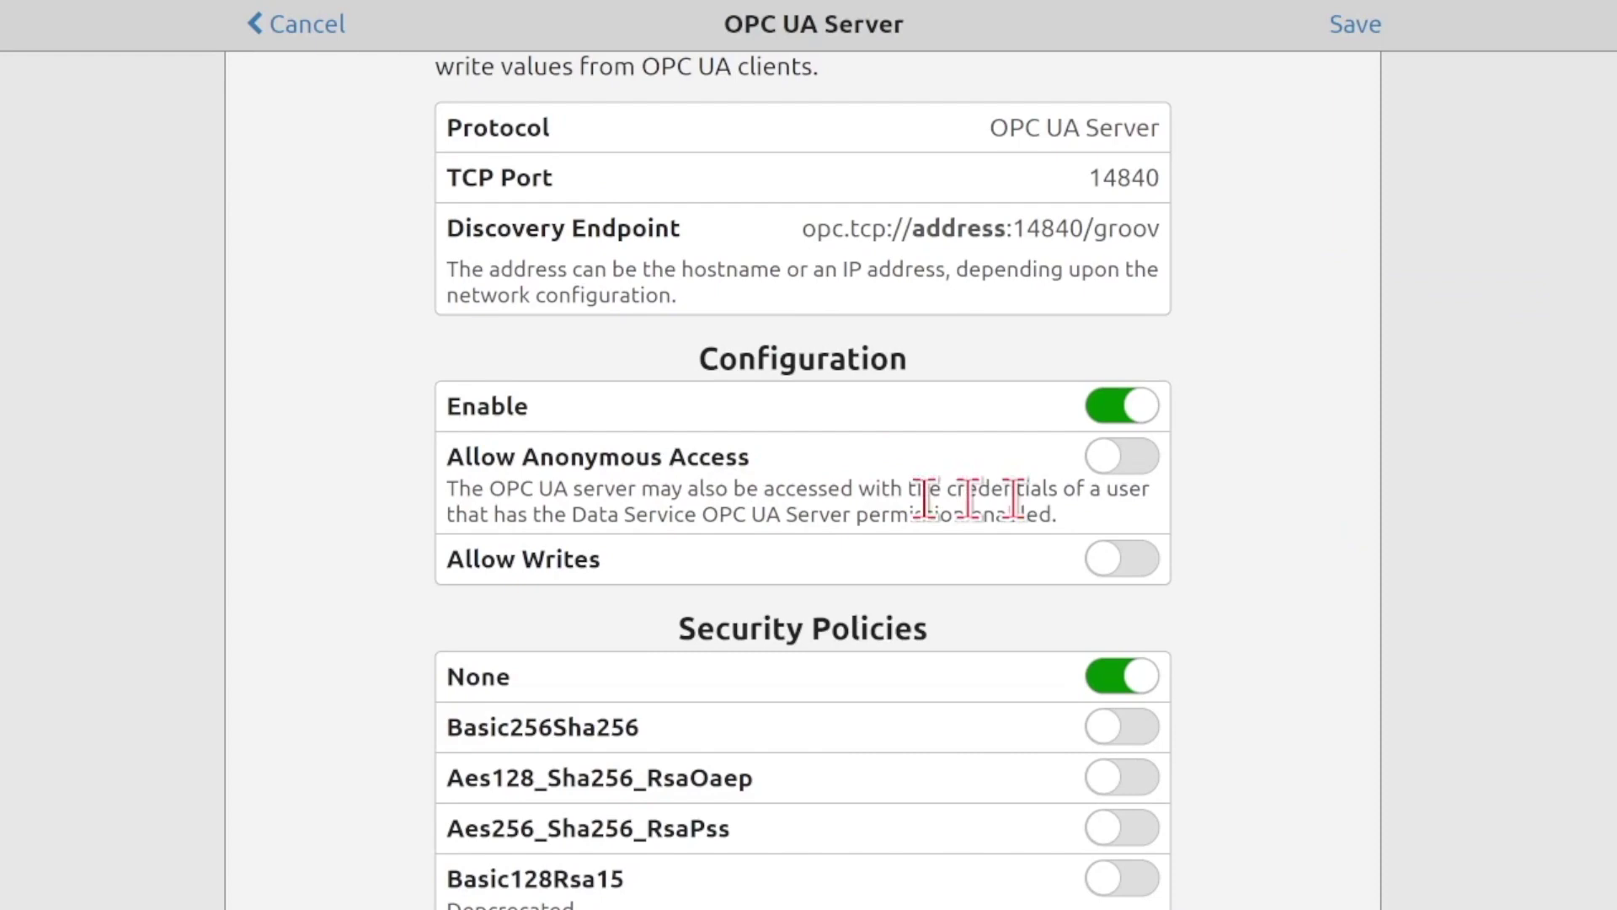
{"action": "left_click", "coordinate": [1128, 460]}
{"action": "left_click", "coordinate": [1139, 560]}
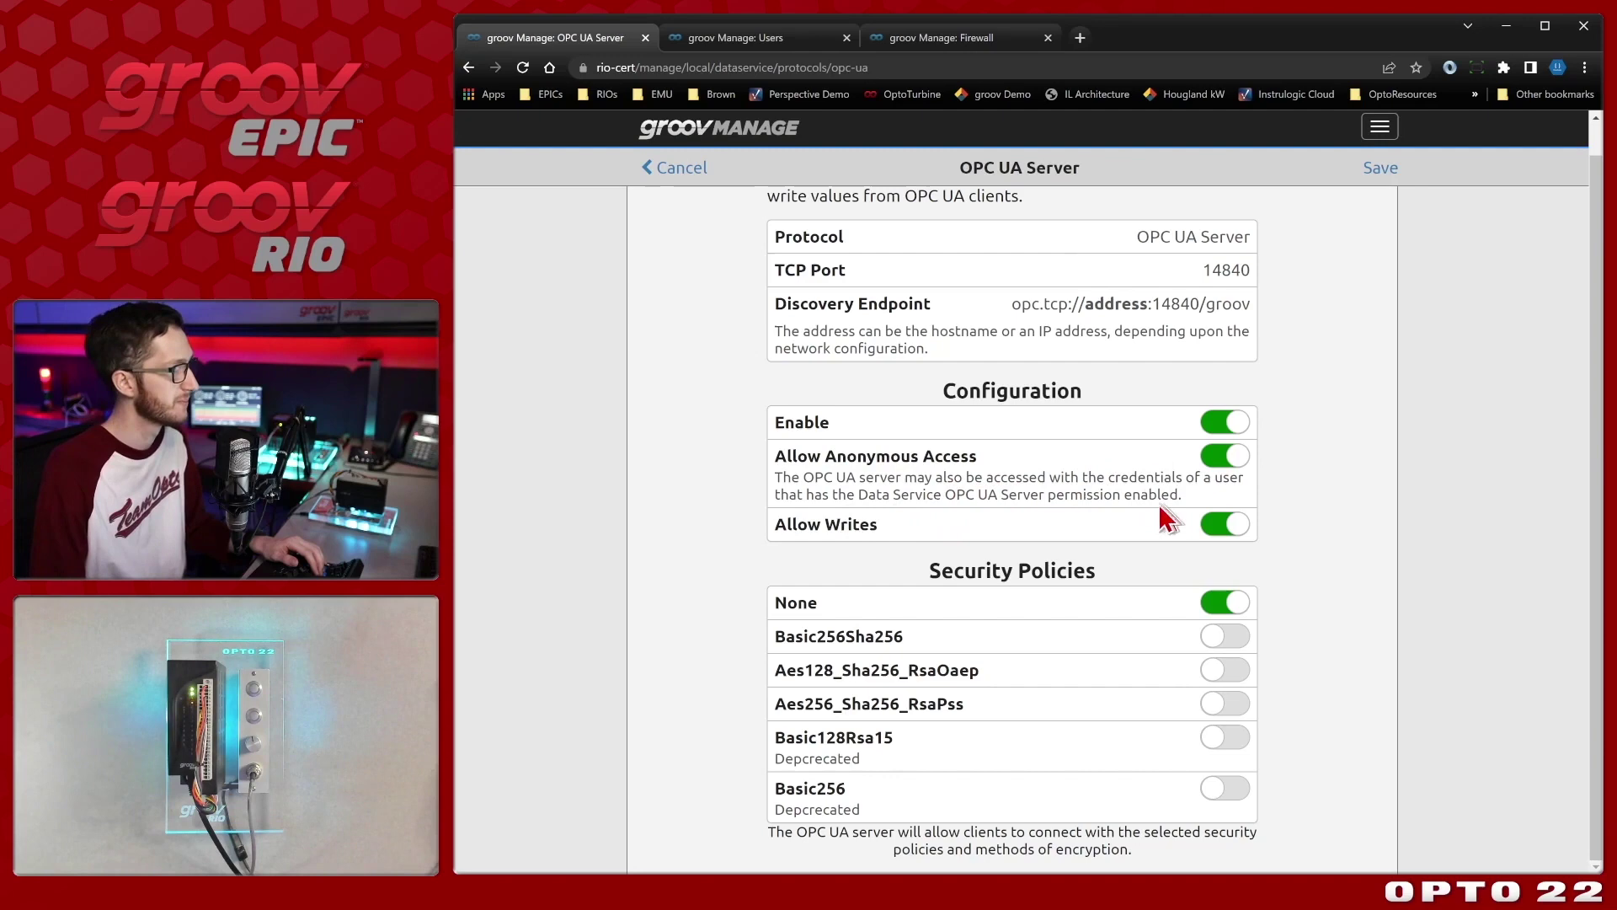
Review the opto and opcua users' permissions without changes, then close the Users page
{"action": "left_click", "coordinate": [787, 40]}
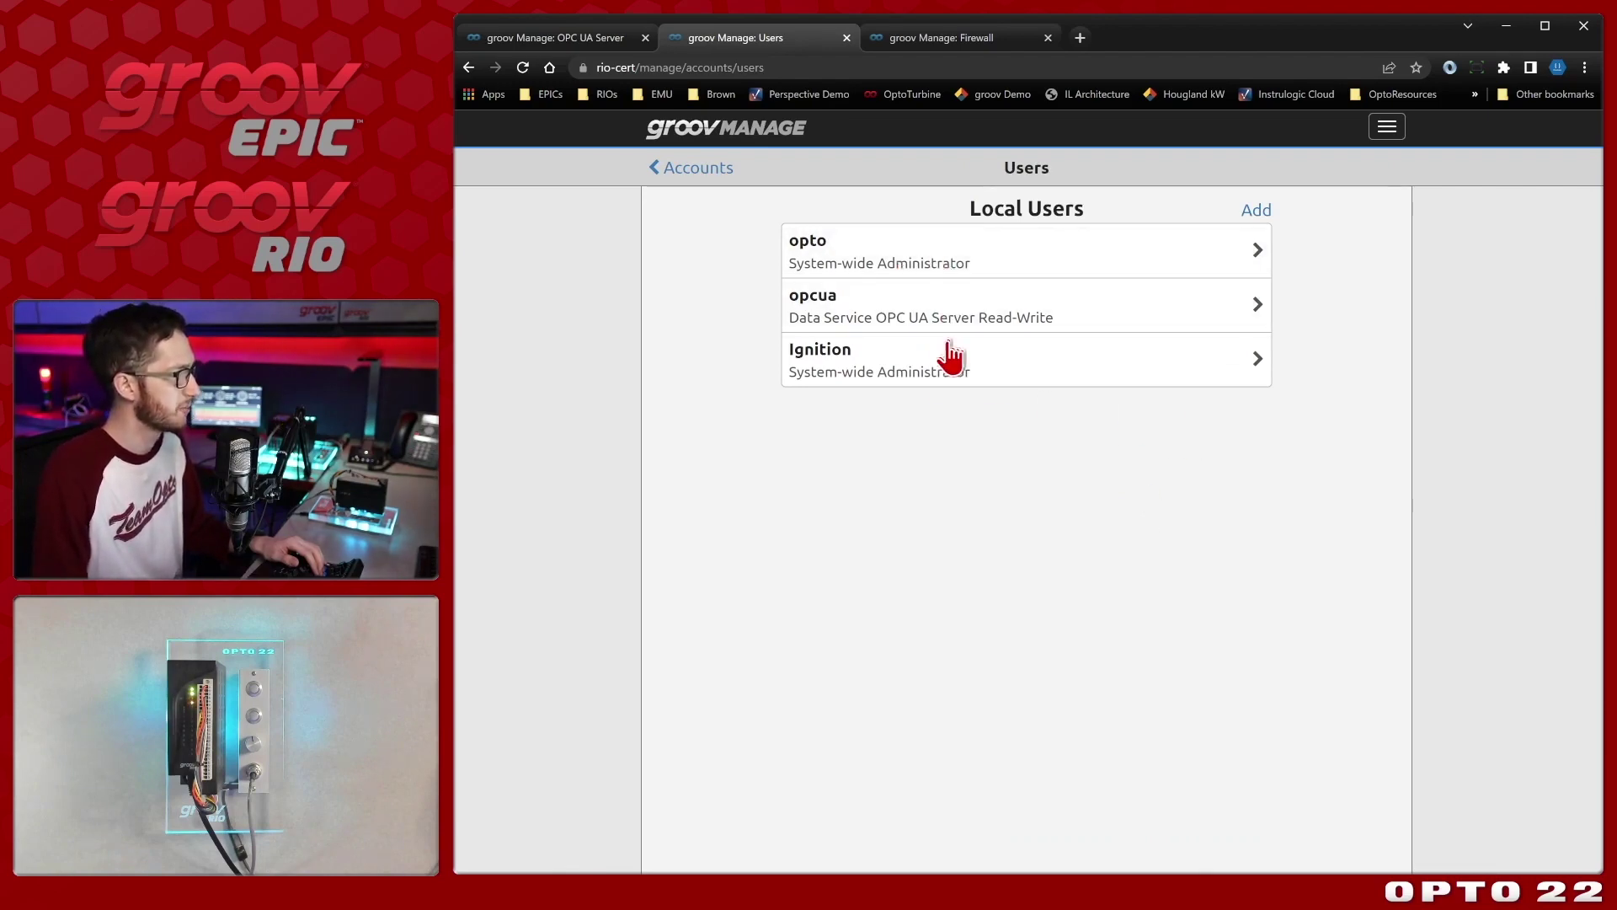
{"action": "left_click", "coordinate": [898, 274]}
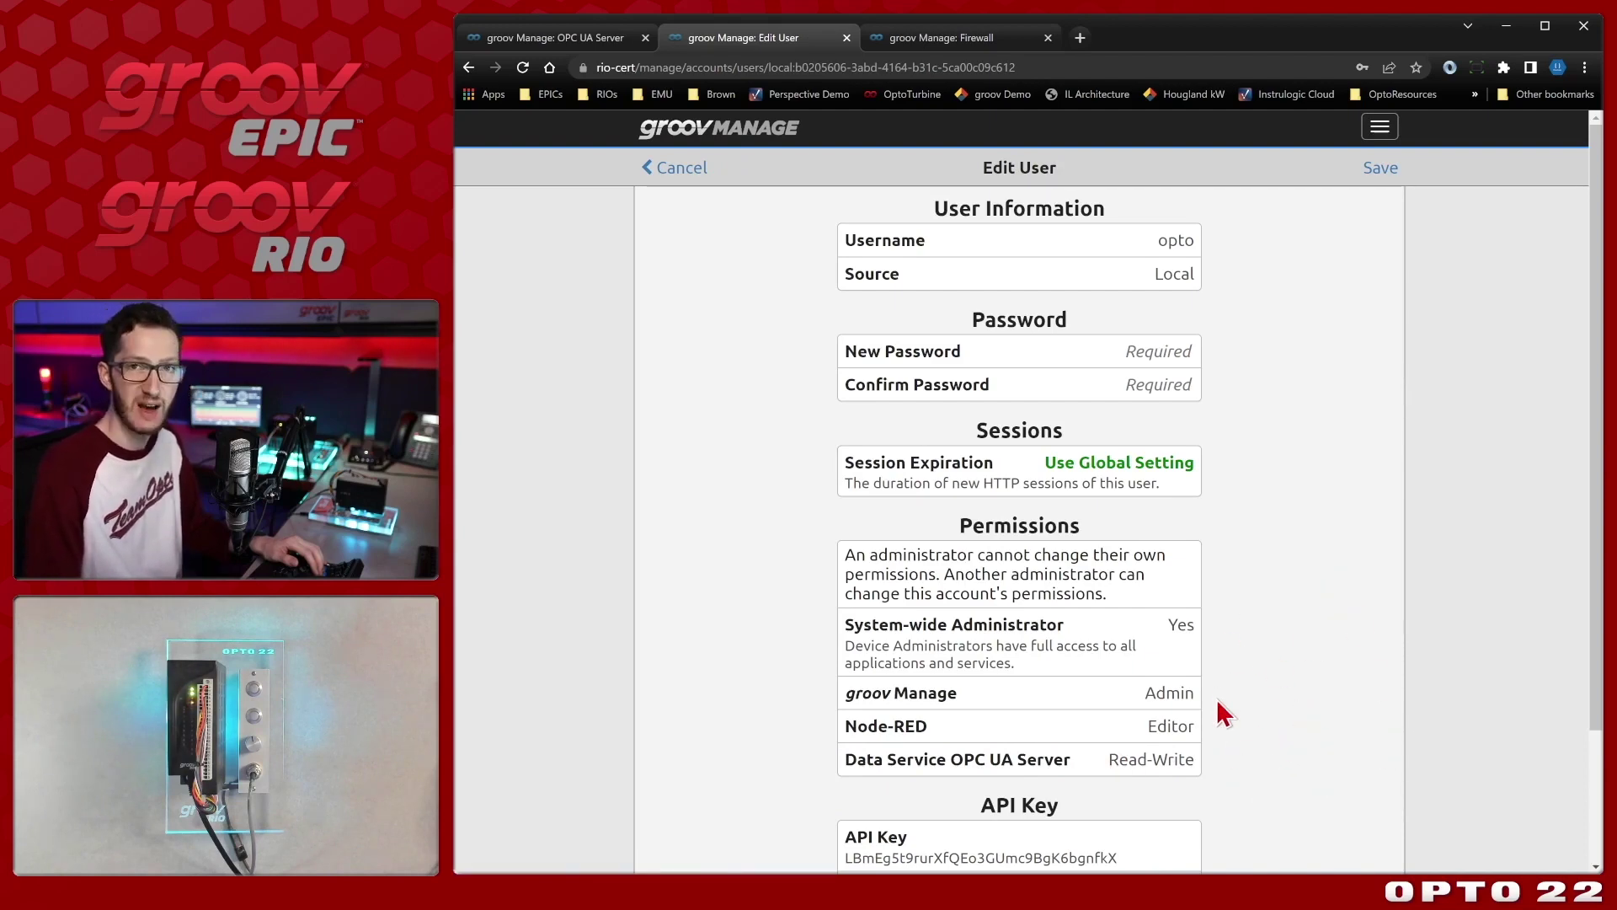
{"action": "left_click", "coordinate": [665, 168]}
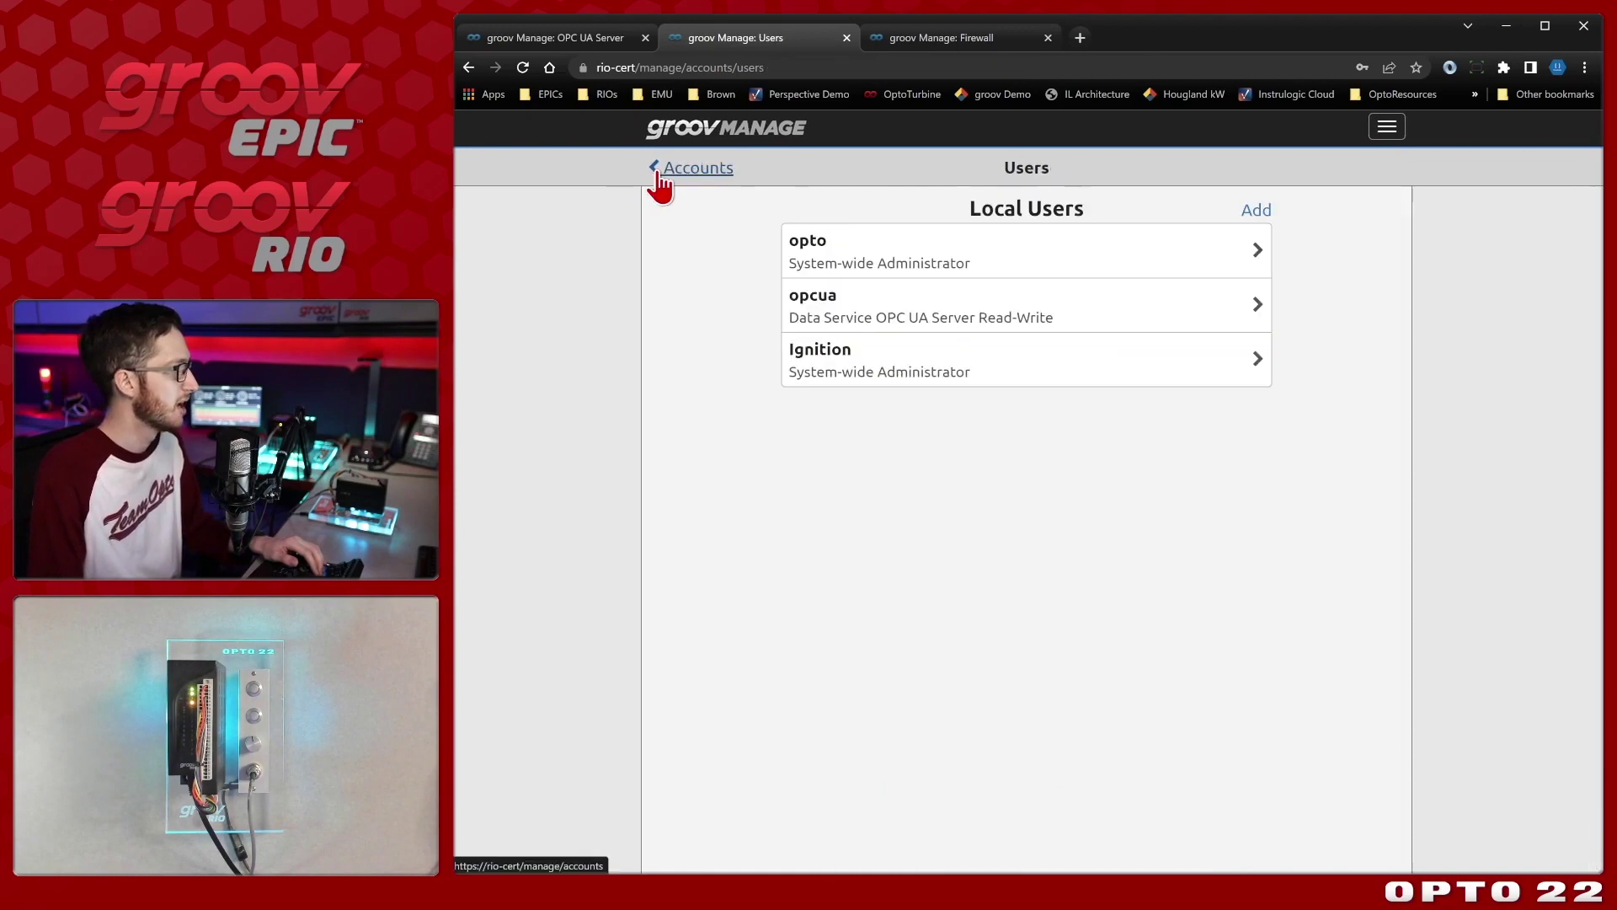
{"action": "left_click", "coordinate": [1205, 324]}
{"action": "left_click", "coordinate": [1167, 764]}
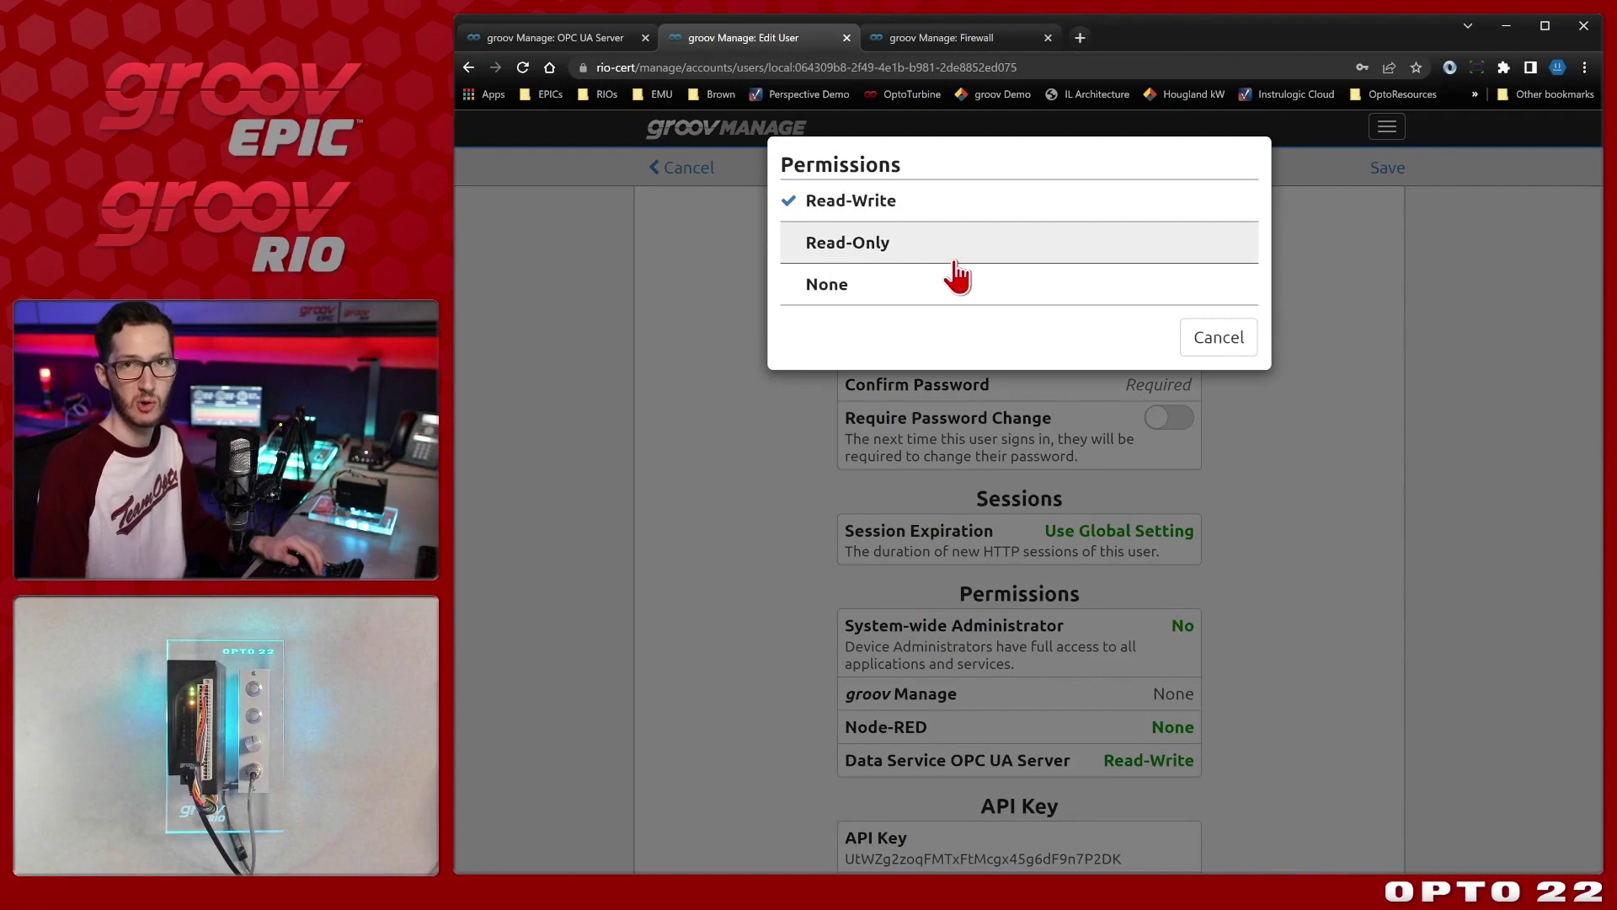
{"action": "left_click", "coordinate": [1218, 339]}
{"action": "left_click", "coordinate": [678, 166]}
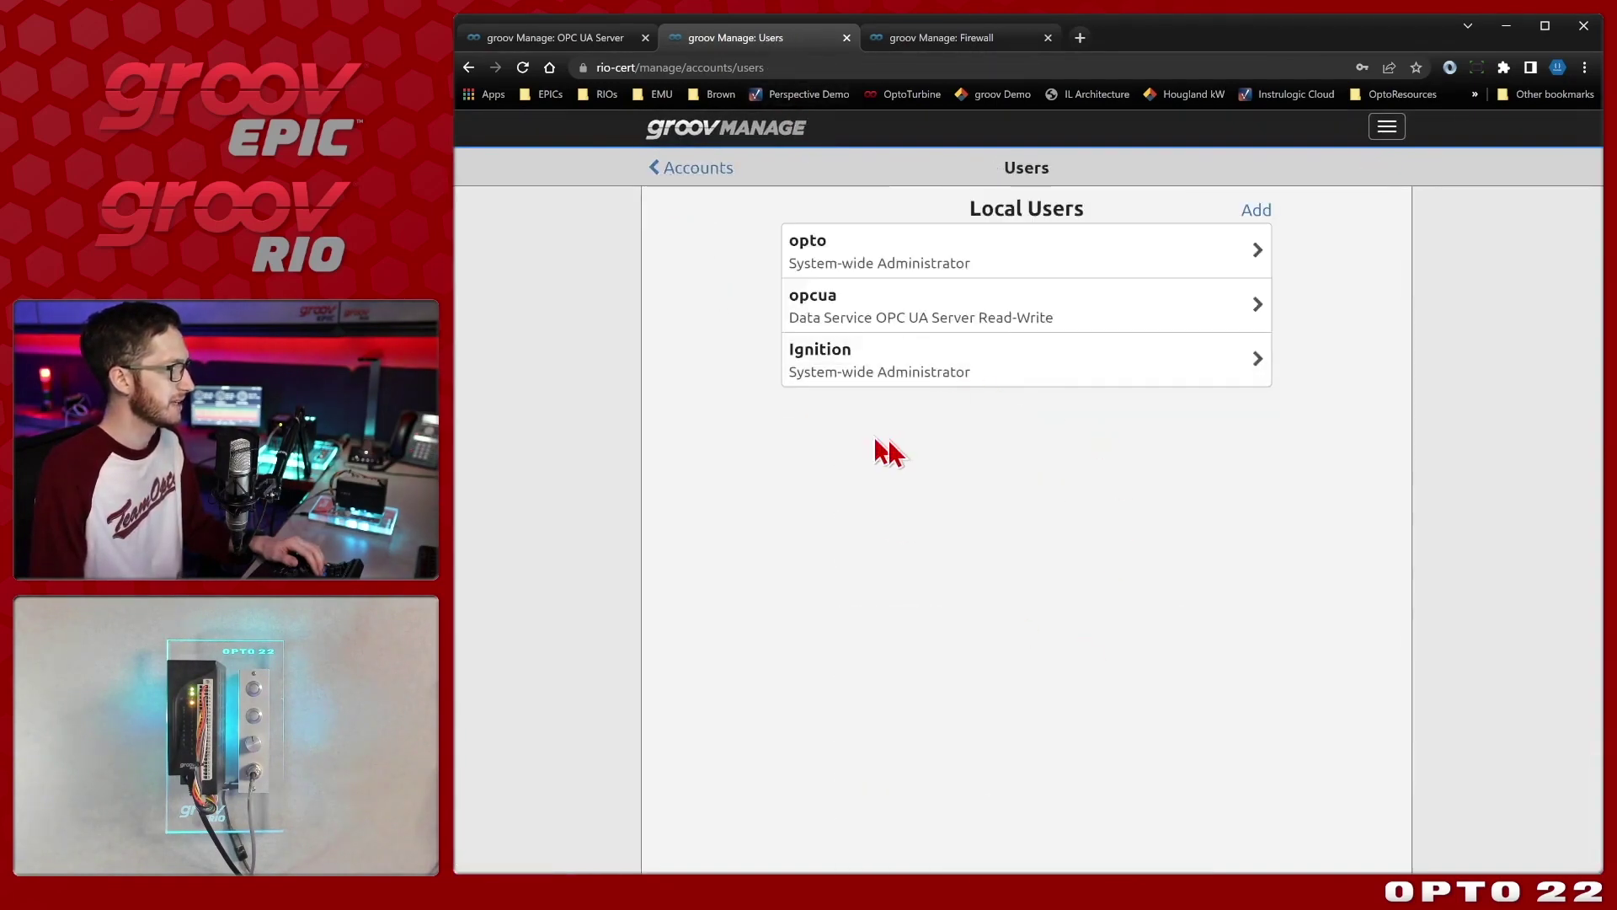
{"action": "middle_click", "coordinate": [744, 37]}
{"action": "left_click", "coordinate": [566, 37]}
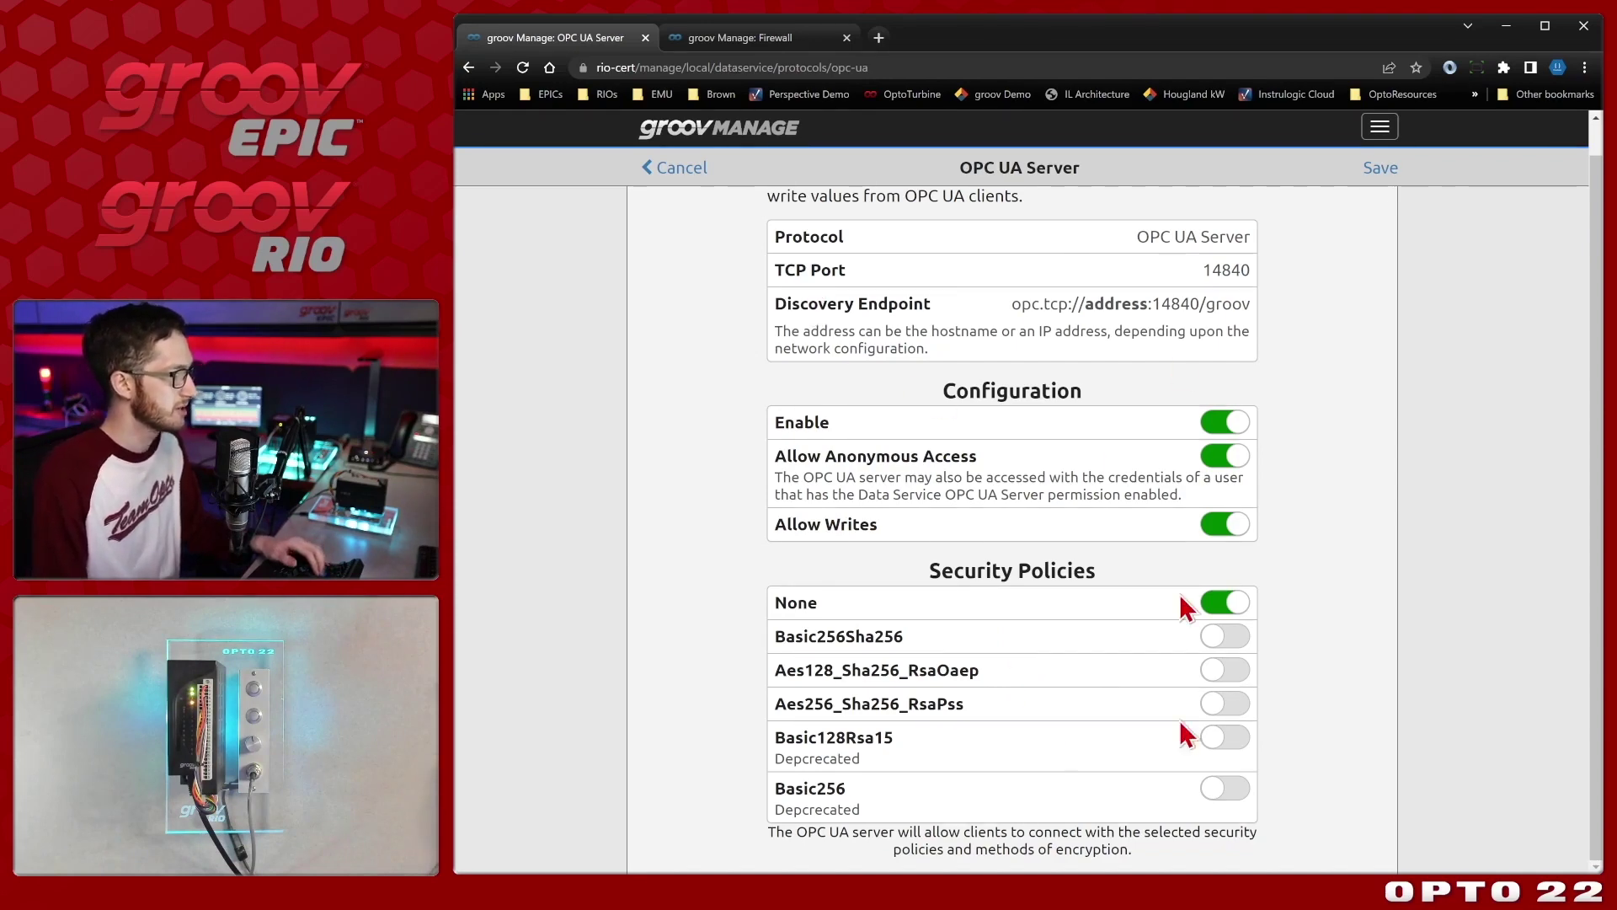
Save the OPC UA server configuration, enable the Data Service runtime, and view Firewall rules
{"action": "scroll", "coordinate": [1516, 437], "scroll_direction": "up", "scroll_amount": 1}
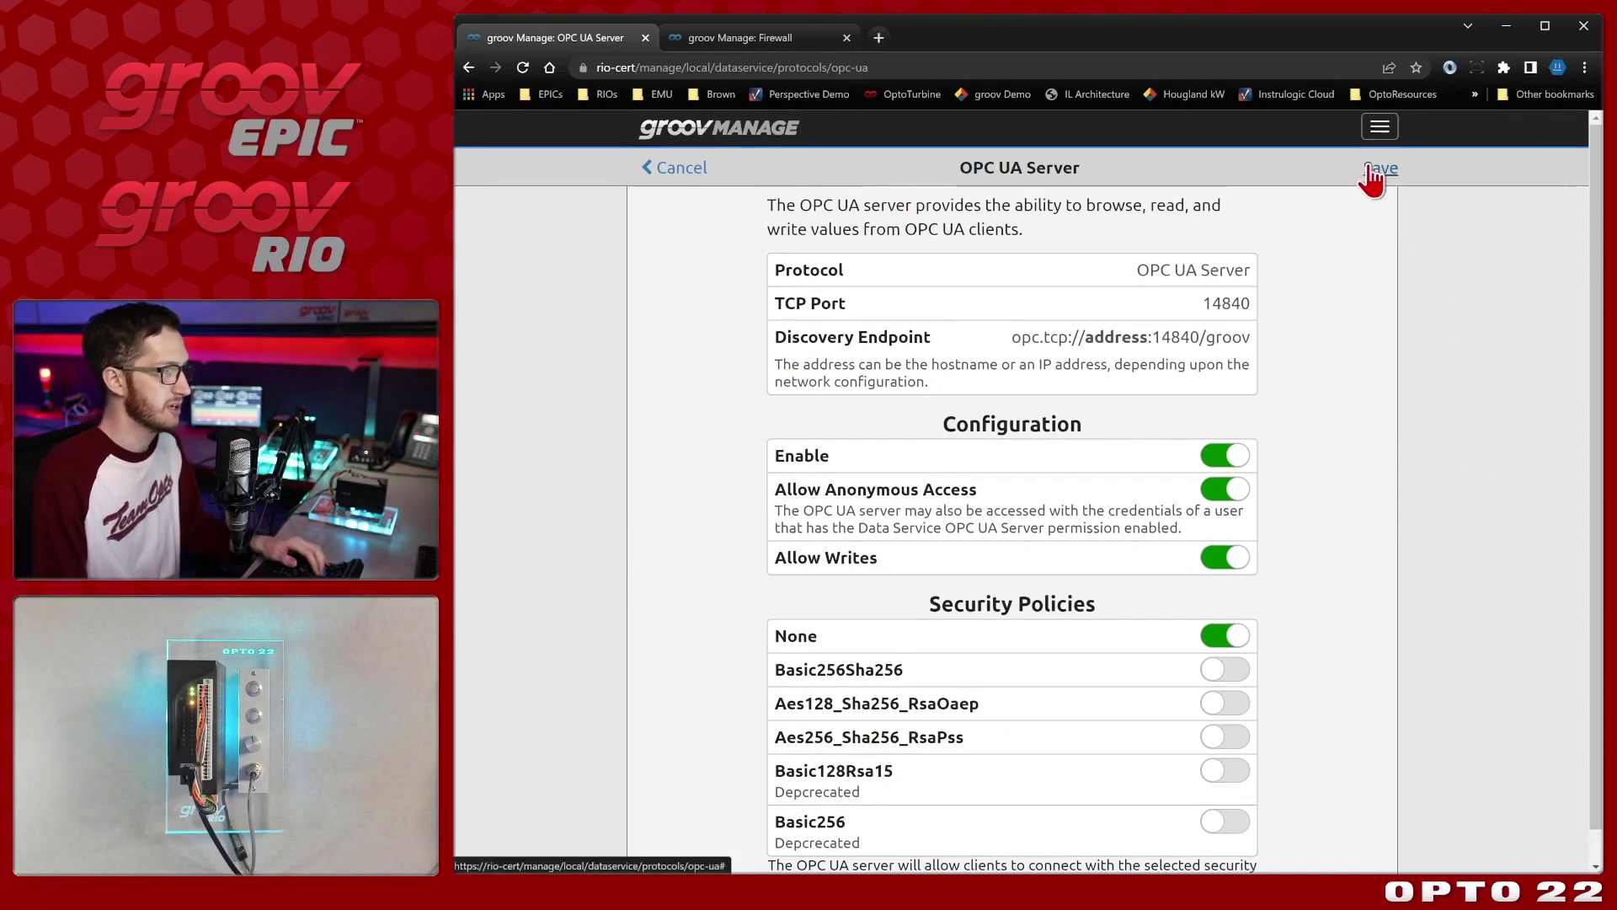
{"action": "left_click", "coordinate": [1374, 169]}
{"action": "scroll", "coordinate": [1371, 396], "scroll_direction": "down", "scroll_amount": 2}
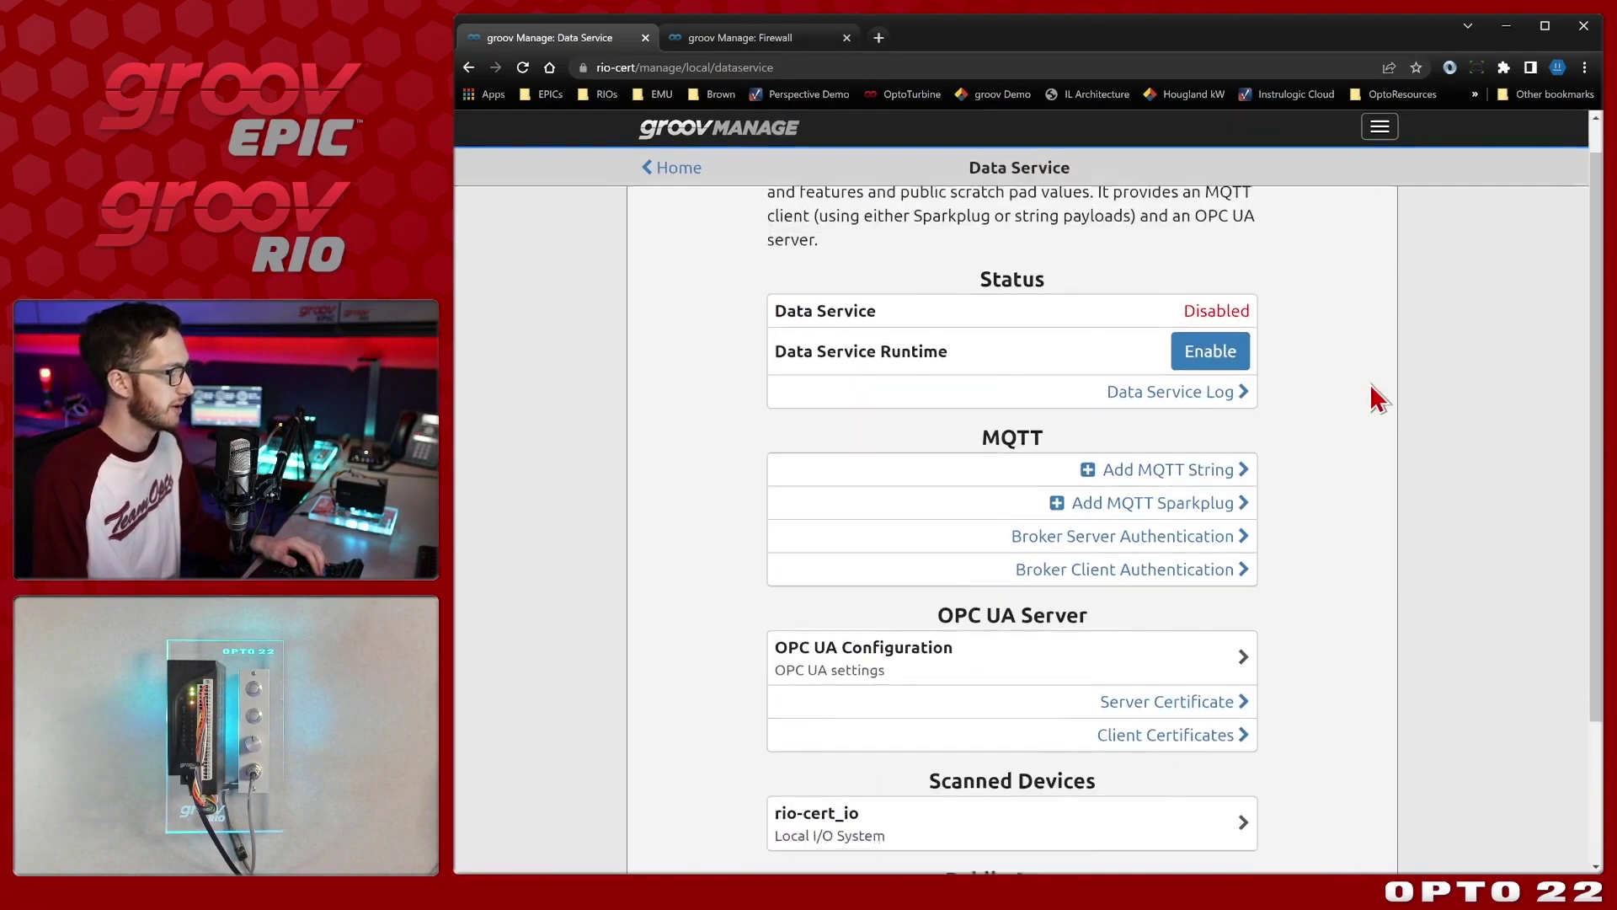
{"action": "scroll", "coordinate": [920, 441], "scroll_direction": "up", "scroll_amount": 2}
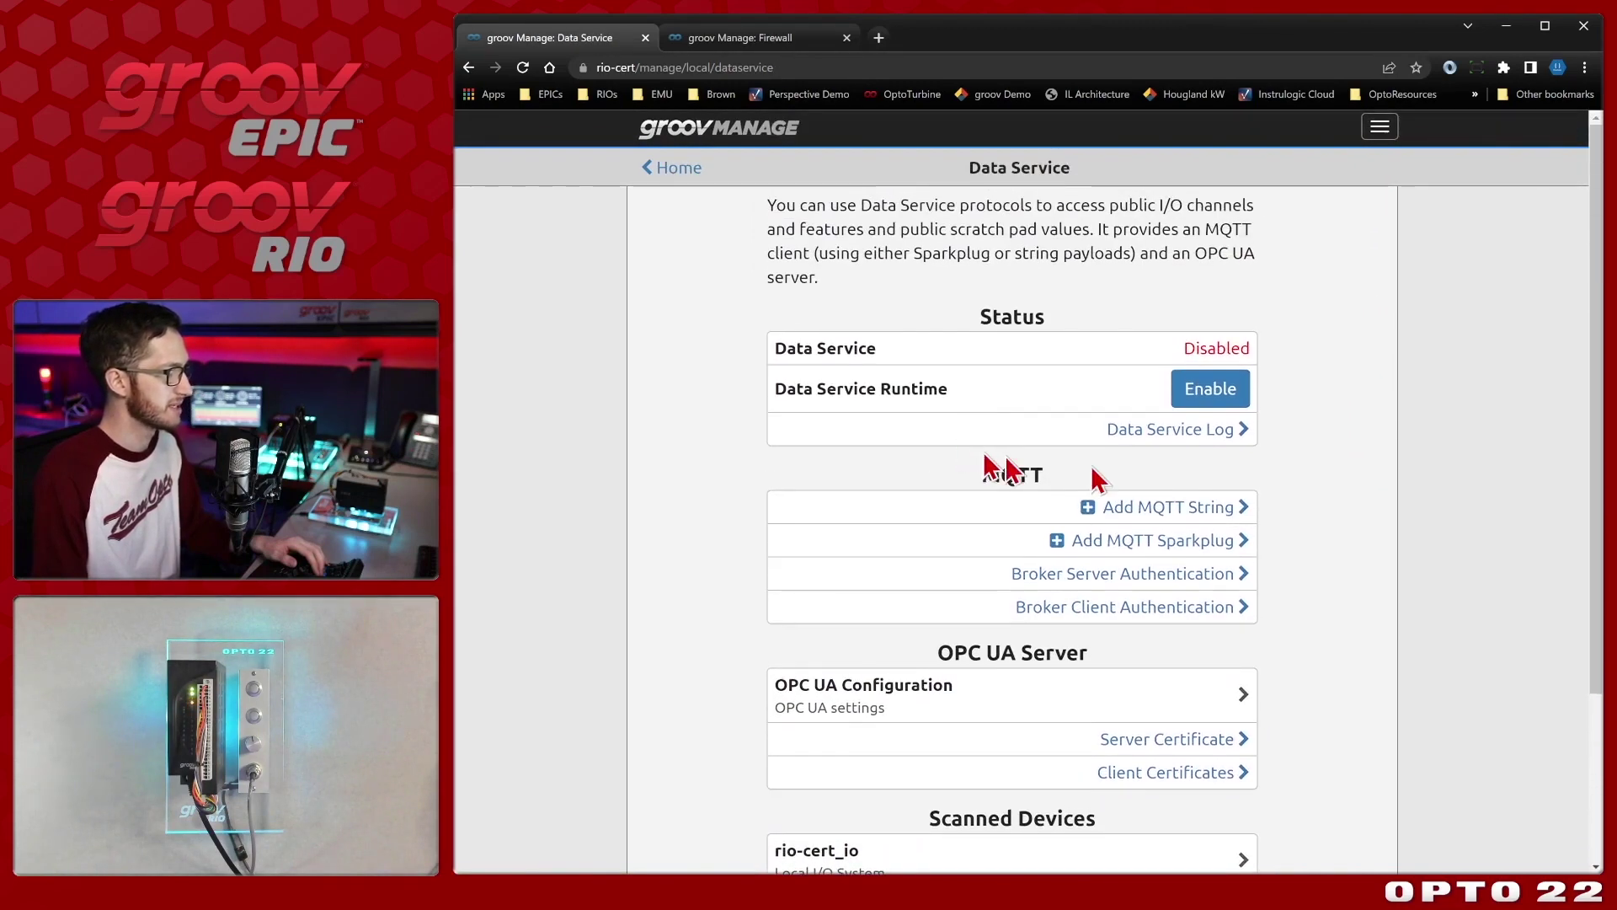
{"action": "left_click", "coordinate": [1213, 390]}
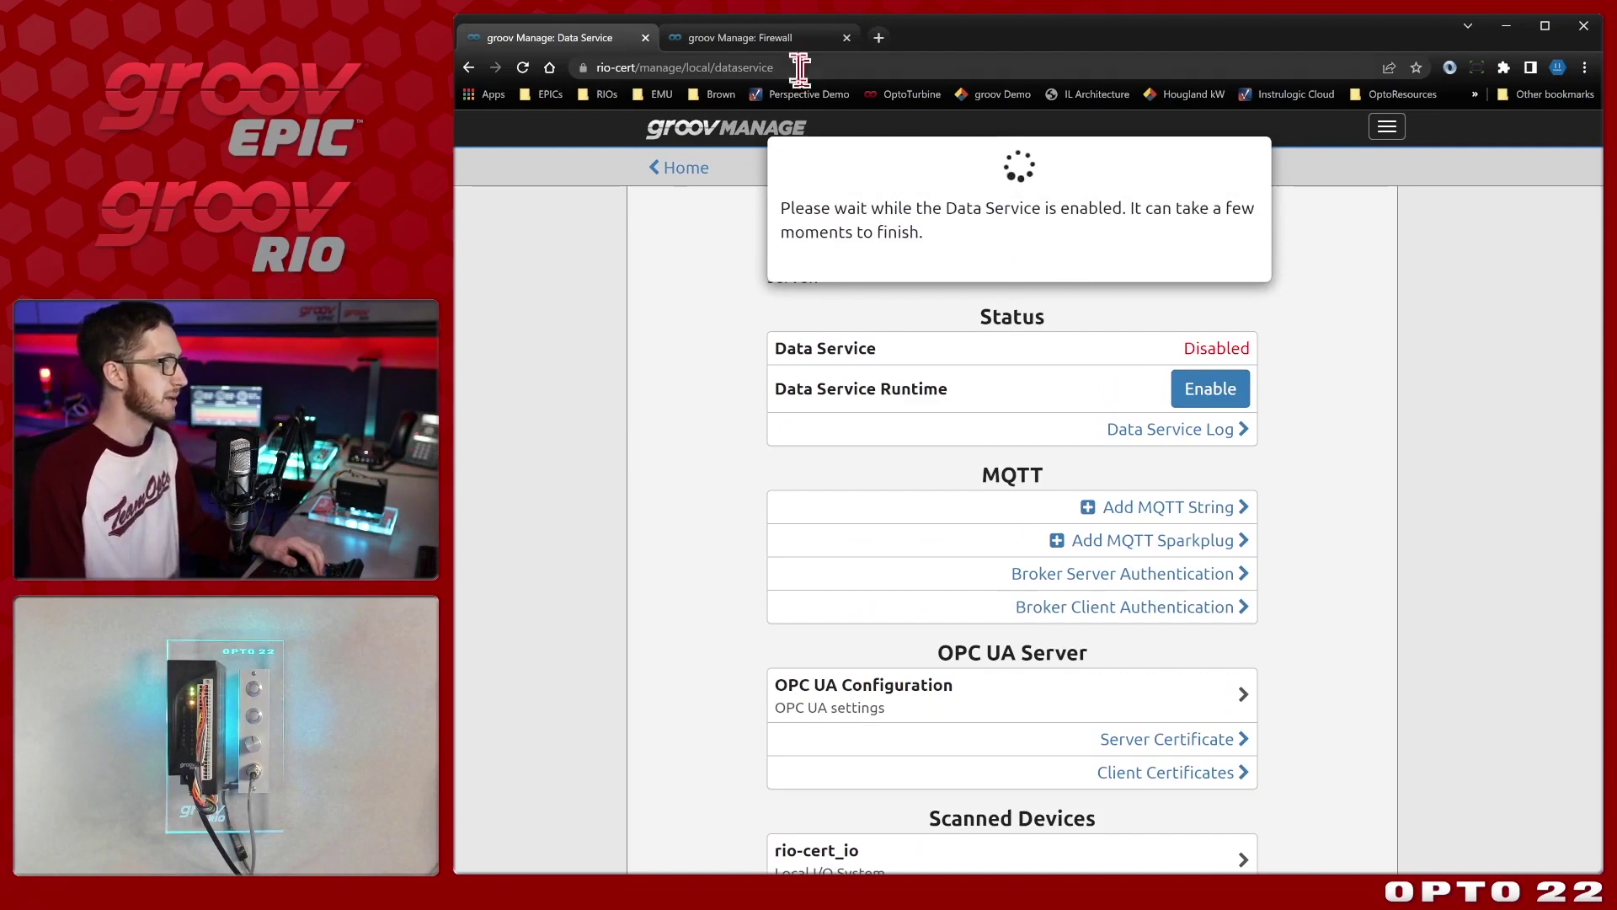
{"action": "left_click", "coordinate": [785, 39]}
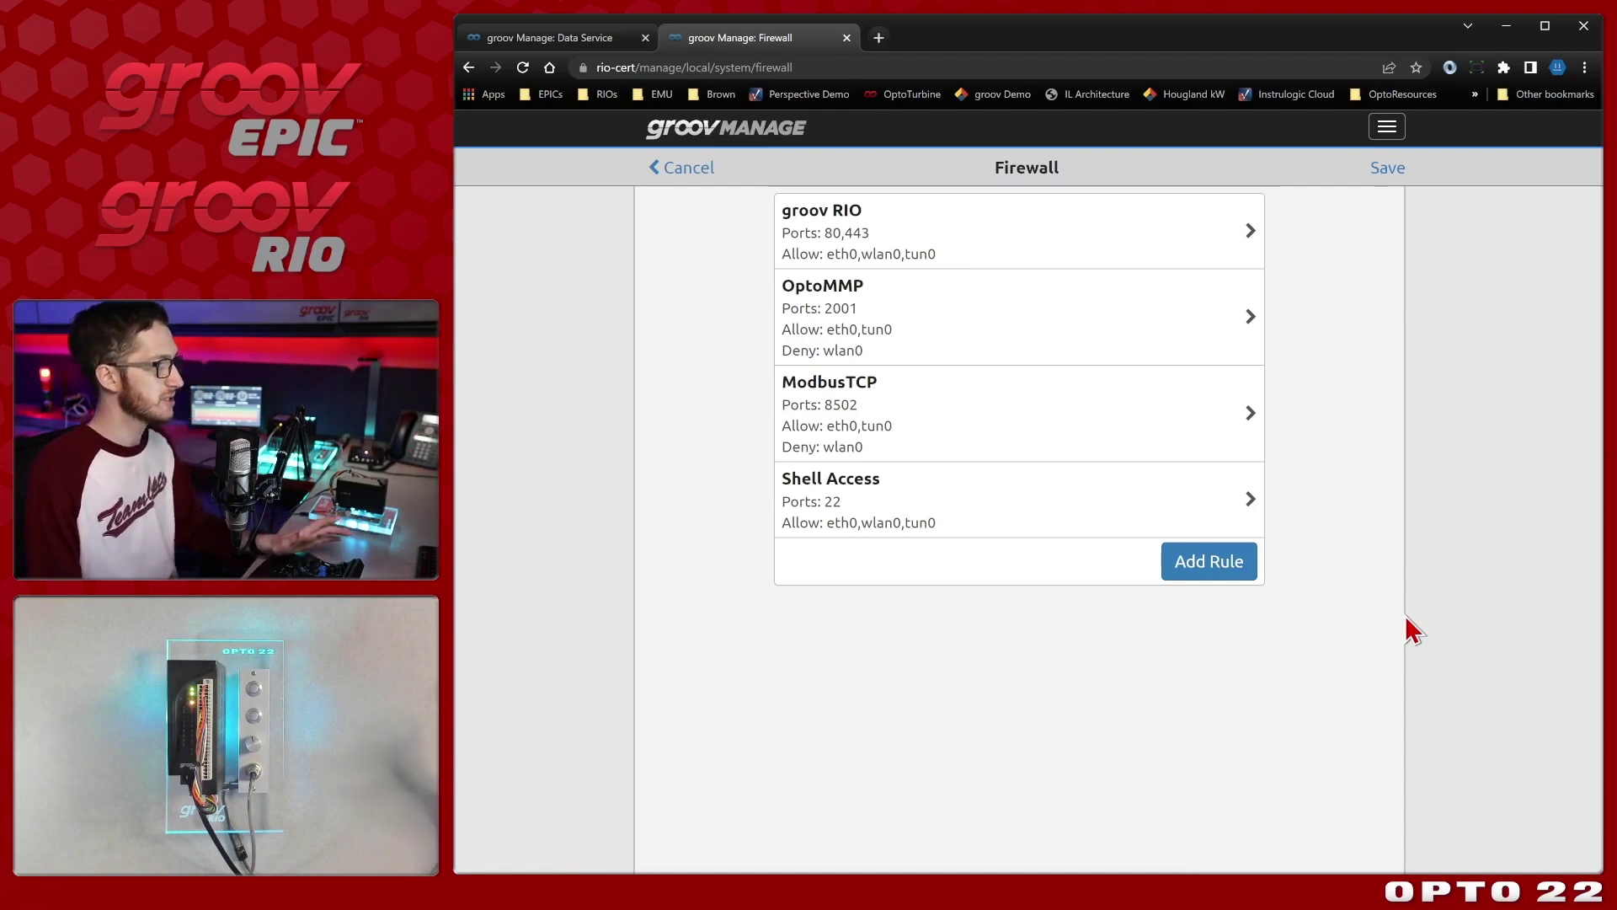
Reload the firewall list to confirm the Data Service port 14840 rule, then switch to UaExpert
{"action": "left_click", "coordinate": [533, 40]}
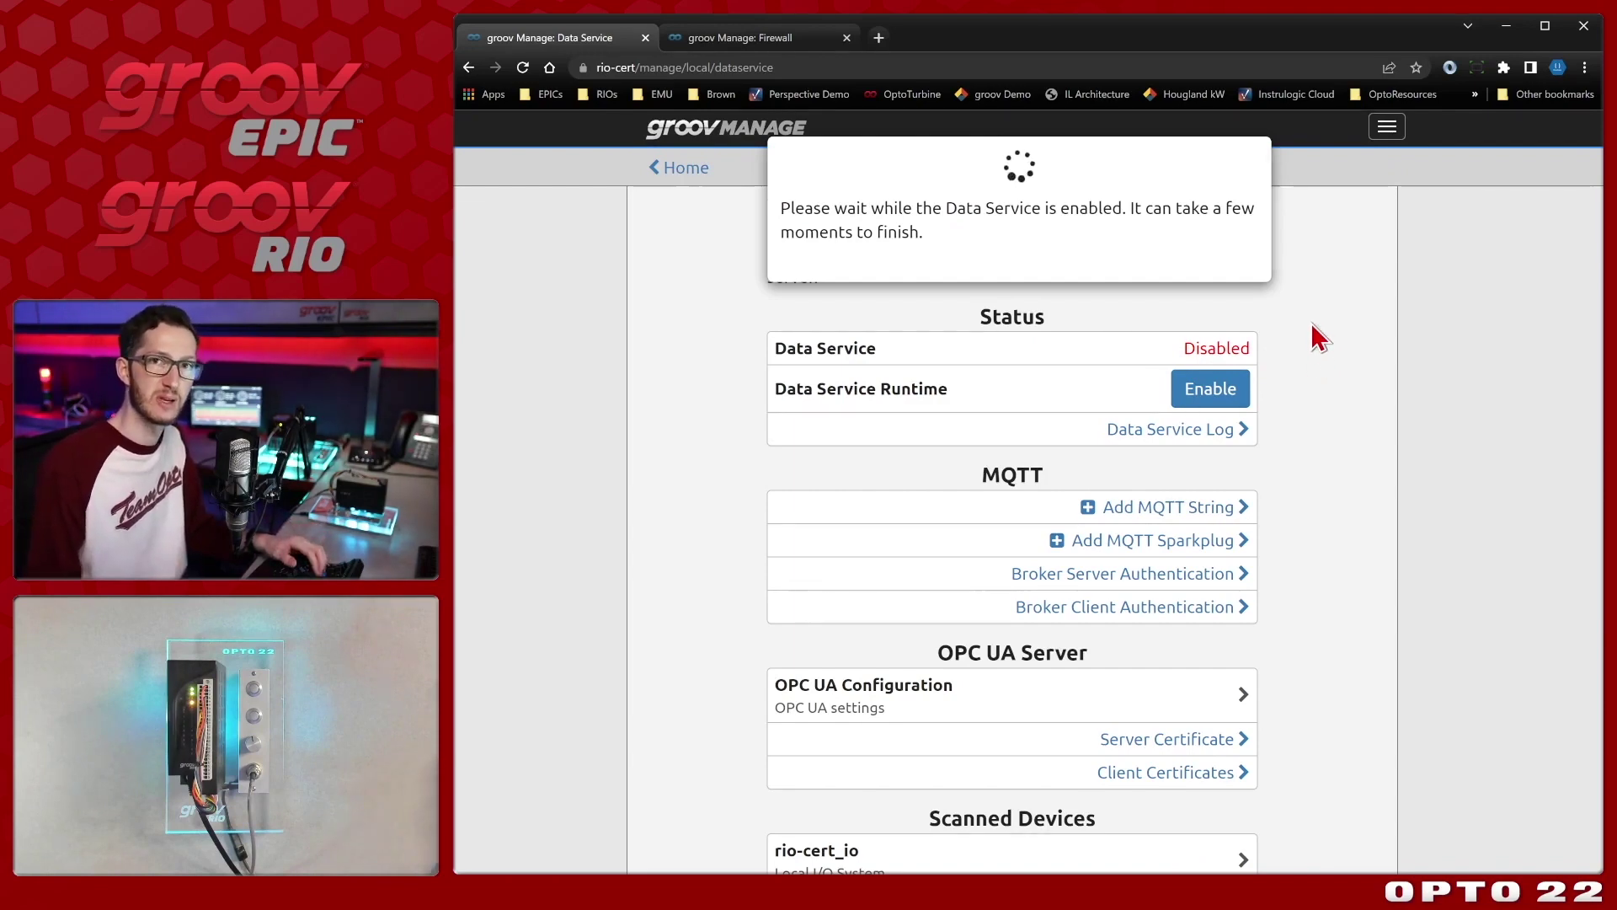
{"action": "key", "text": "ctrl+Tab"}
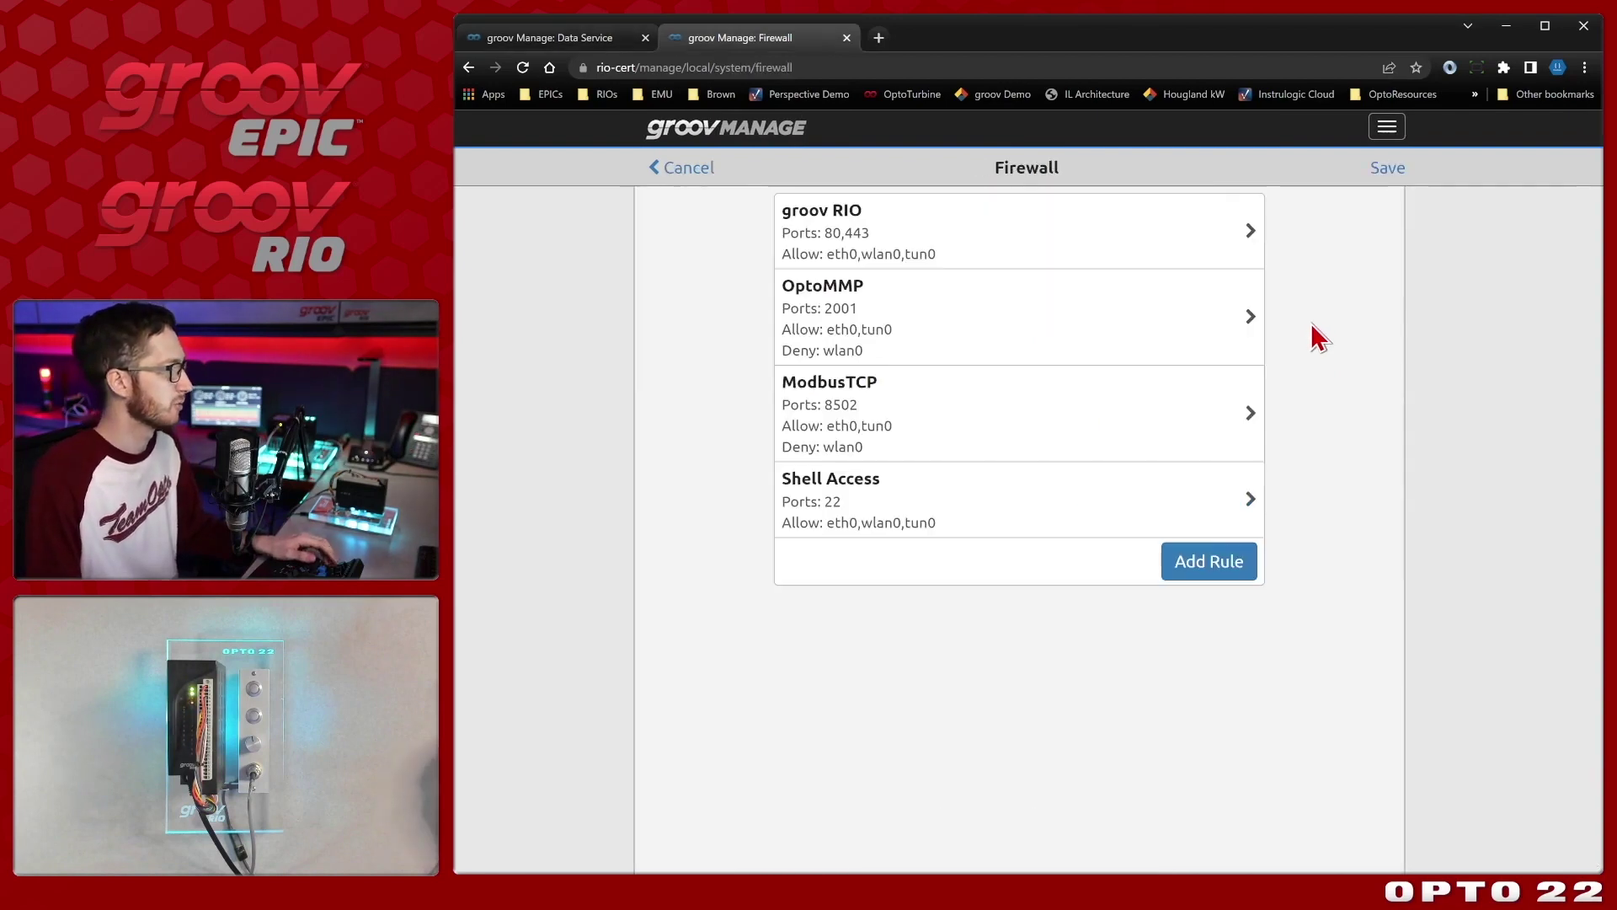
{"action": "key", "text": "F5"}
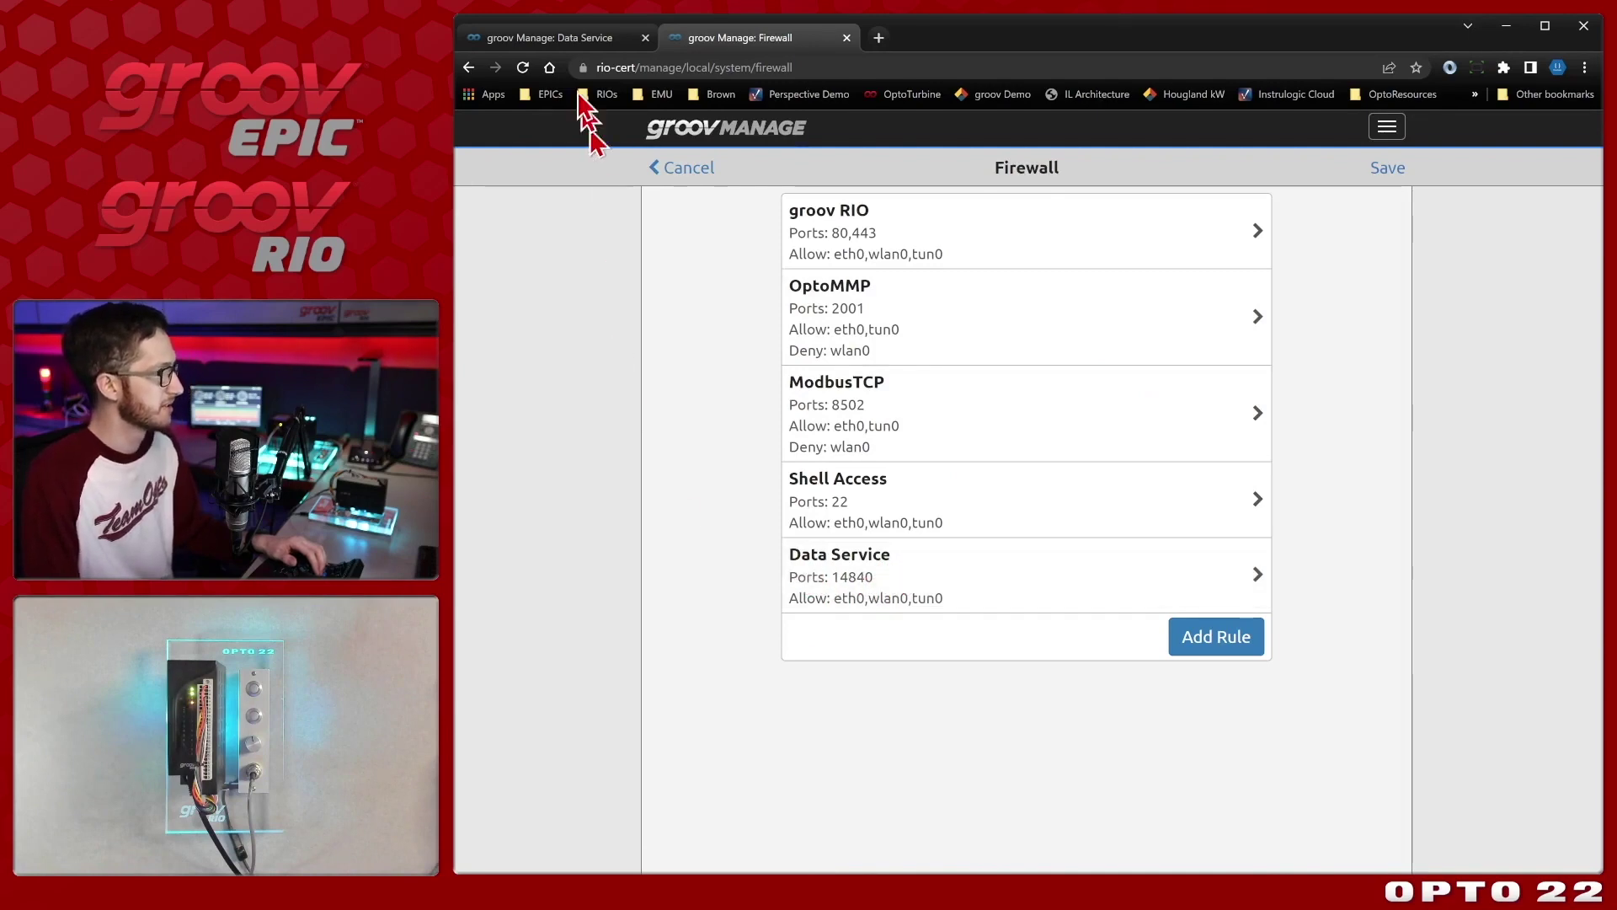
{"action": "left_click", "coordinate": [556, 39]}
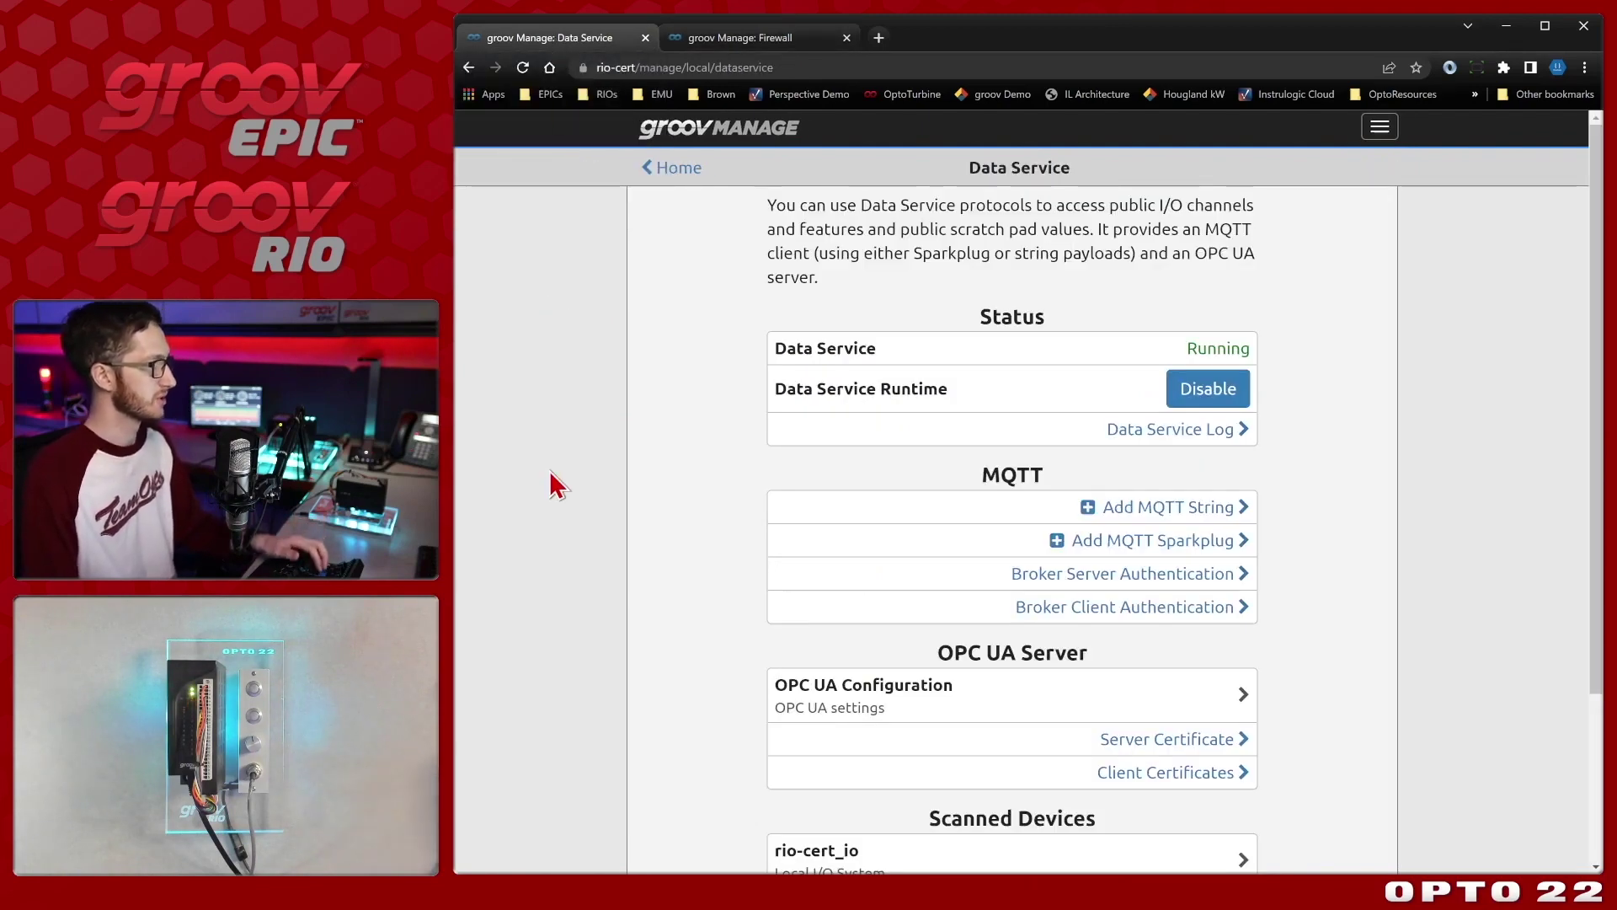
{"action": "left_click", "coordinate": [671, 167]}
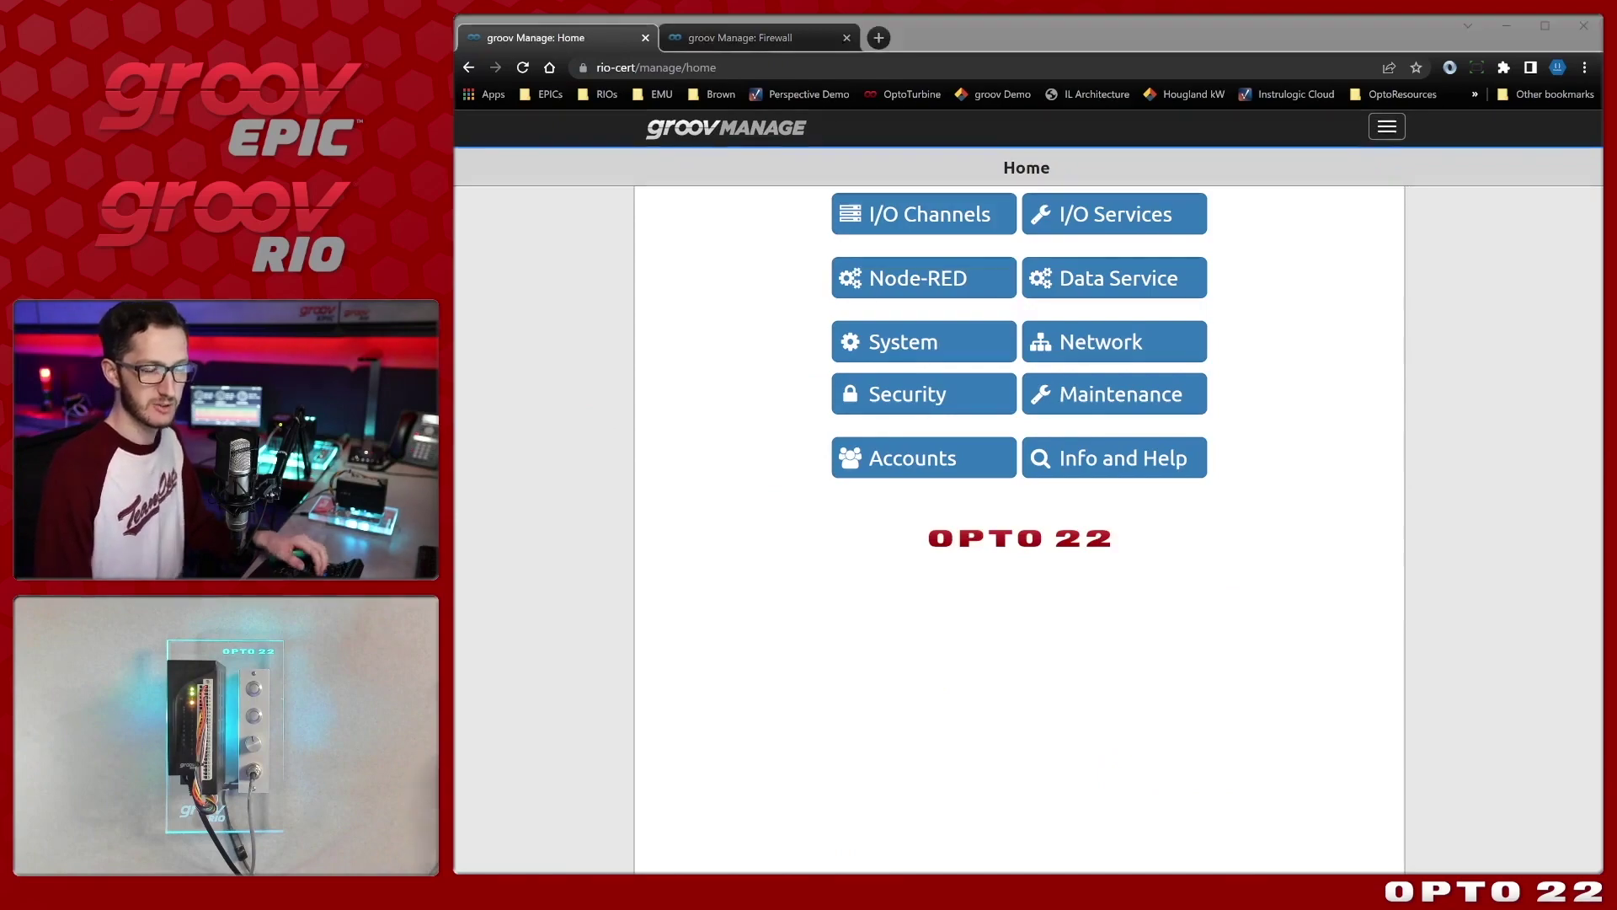
{"action": "key", "text": "alt+Tab"}
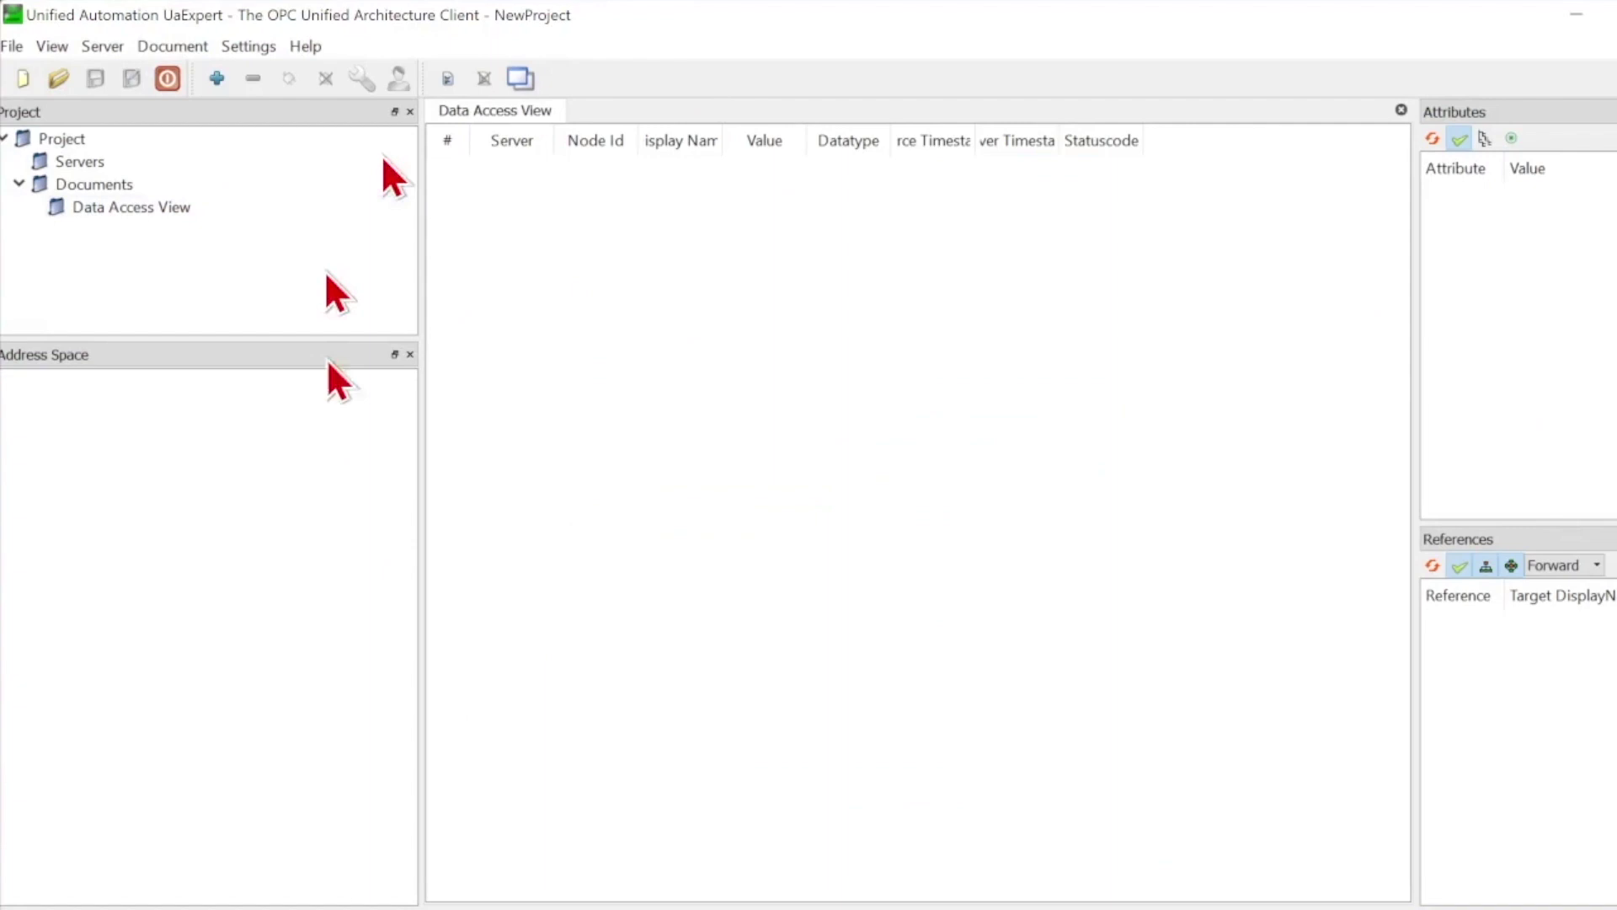
Add server rio-cert with endpoint opc.tcp://rio-cert:14840/groov and security policy None
{"action": "left_click", "coordinate": [216, 79]}
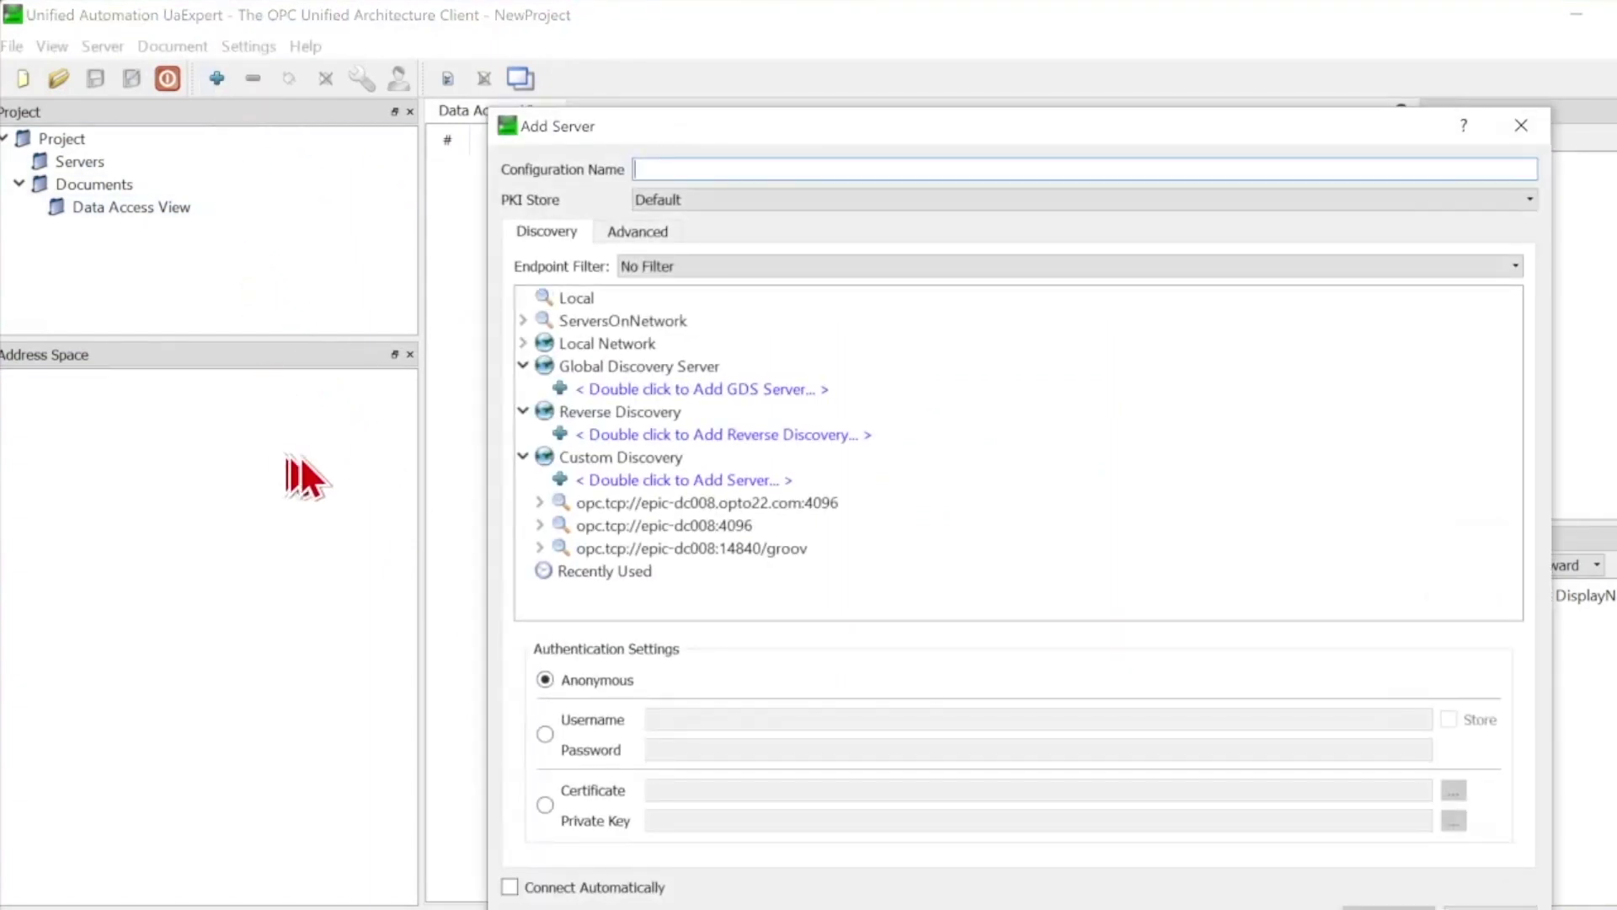
{"action": "left_click", "coordinate": [606, 225]}
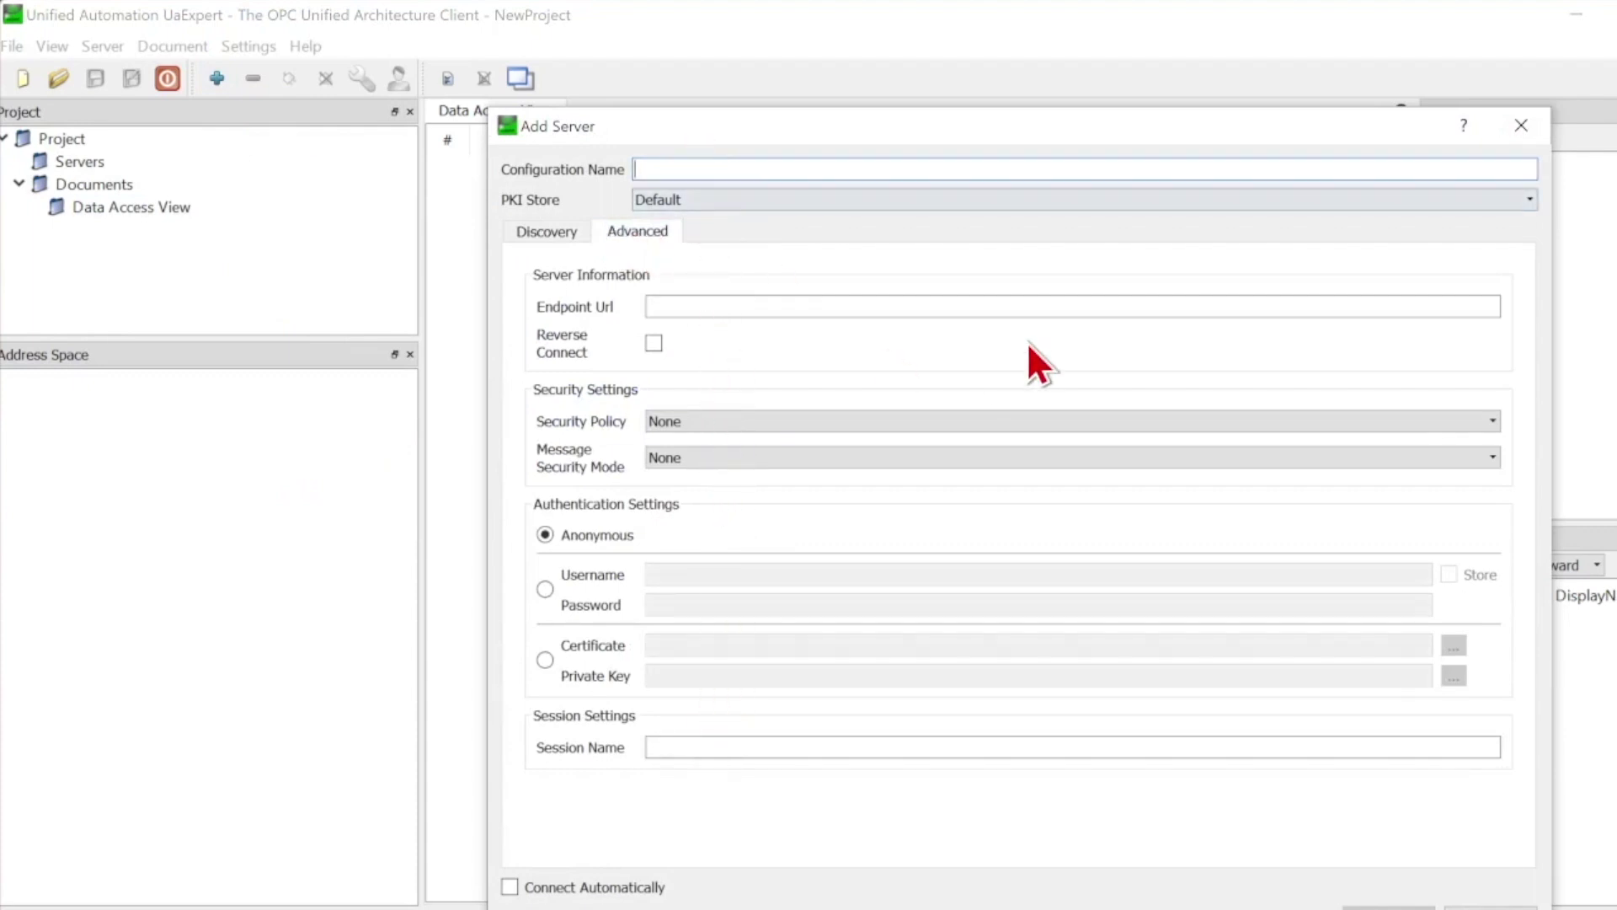
{"action": "type", "text": "t"}
{"action": "type", "text": "opc.tcp://address:14840/groov"}
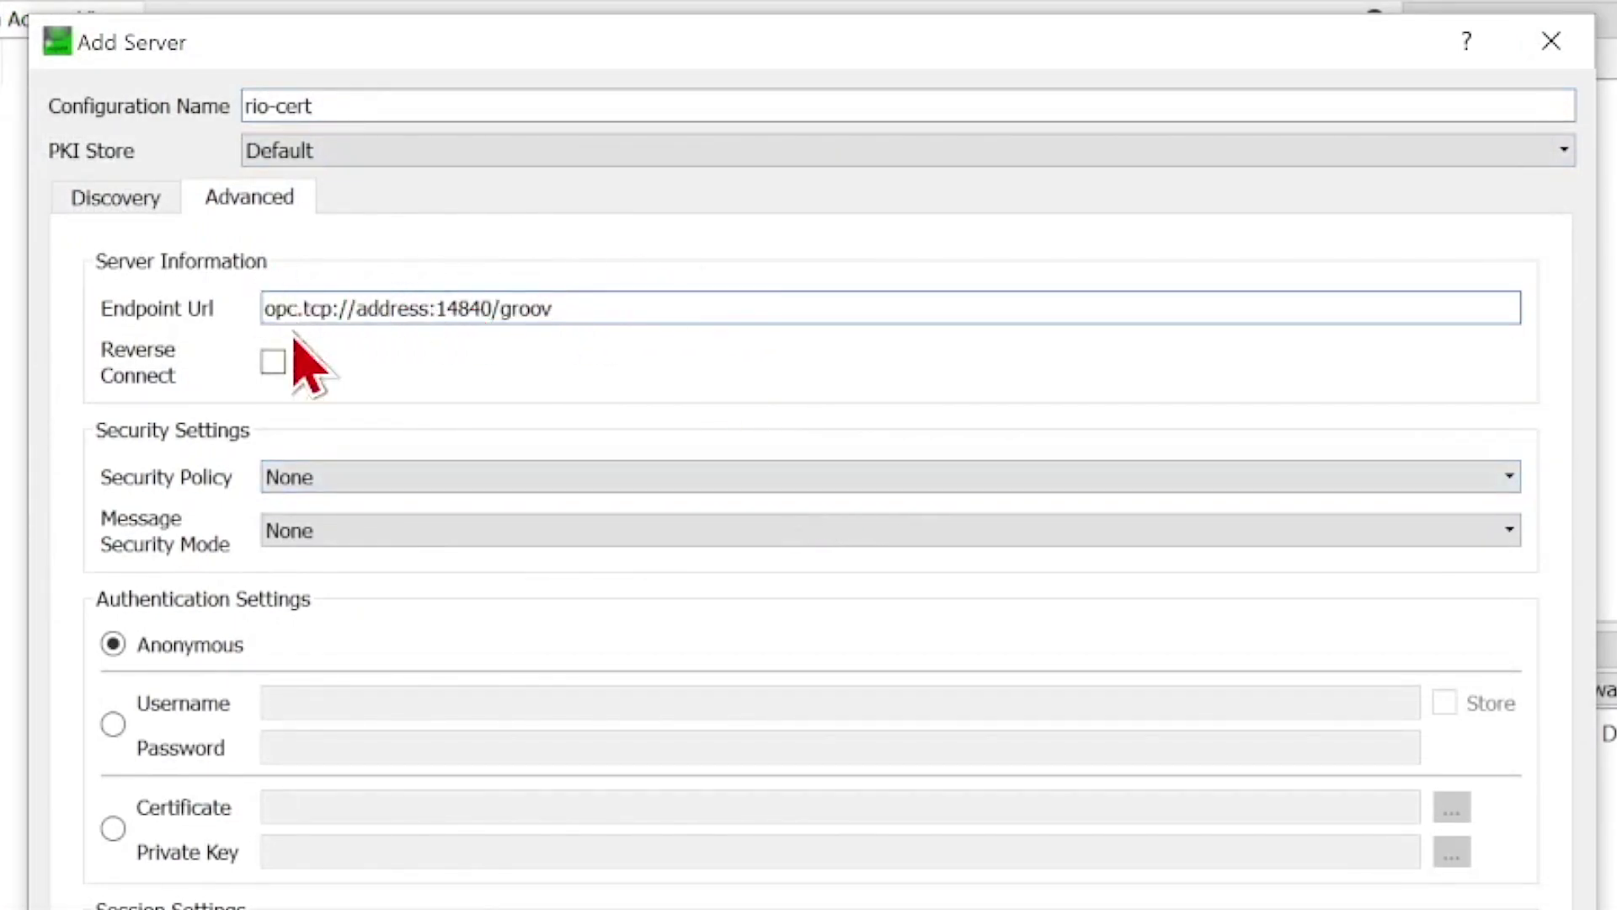
{"action": "double_click", "coordinate": [394, 308]}
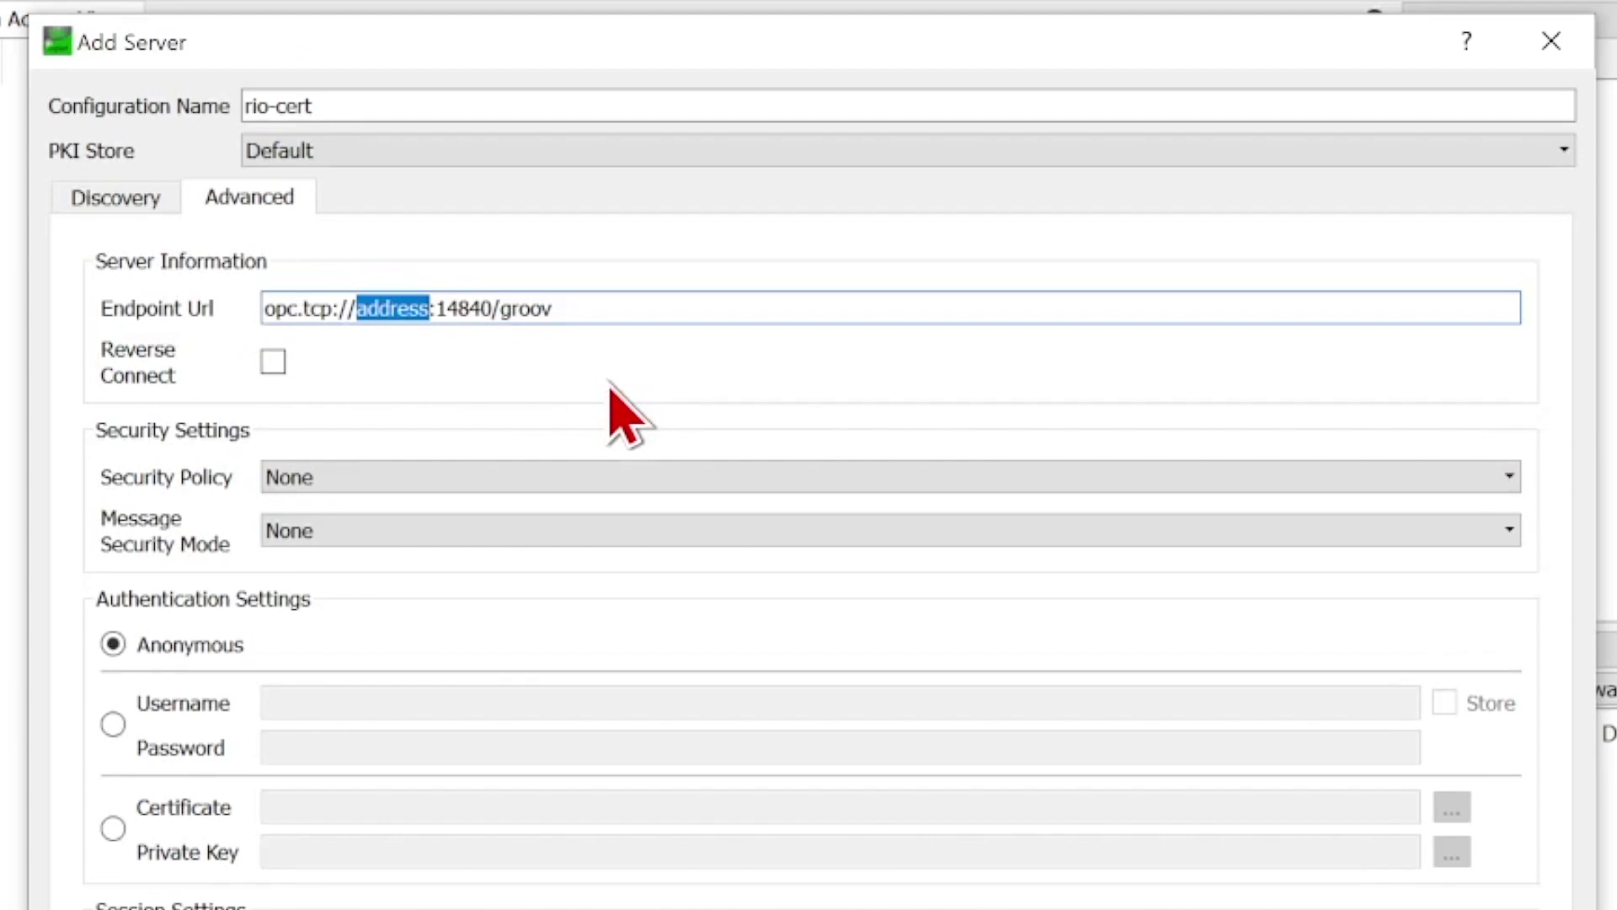
{"action": "type", "text": "re"}
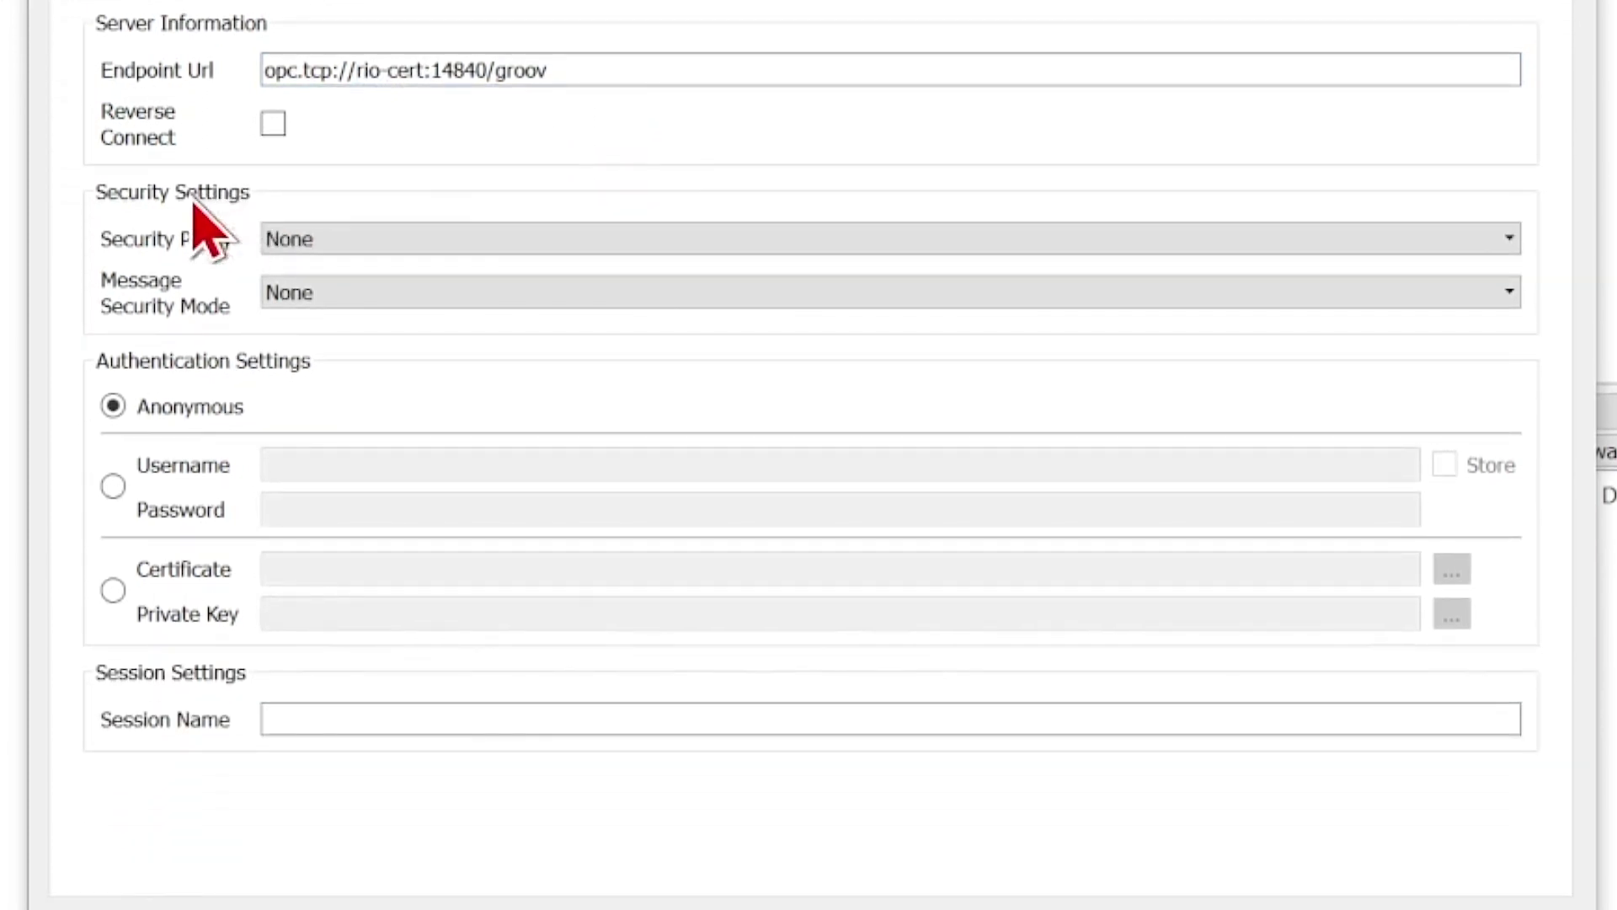
{"action": "left_click", "coordinate": [403, 238]}
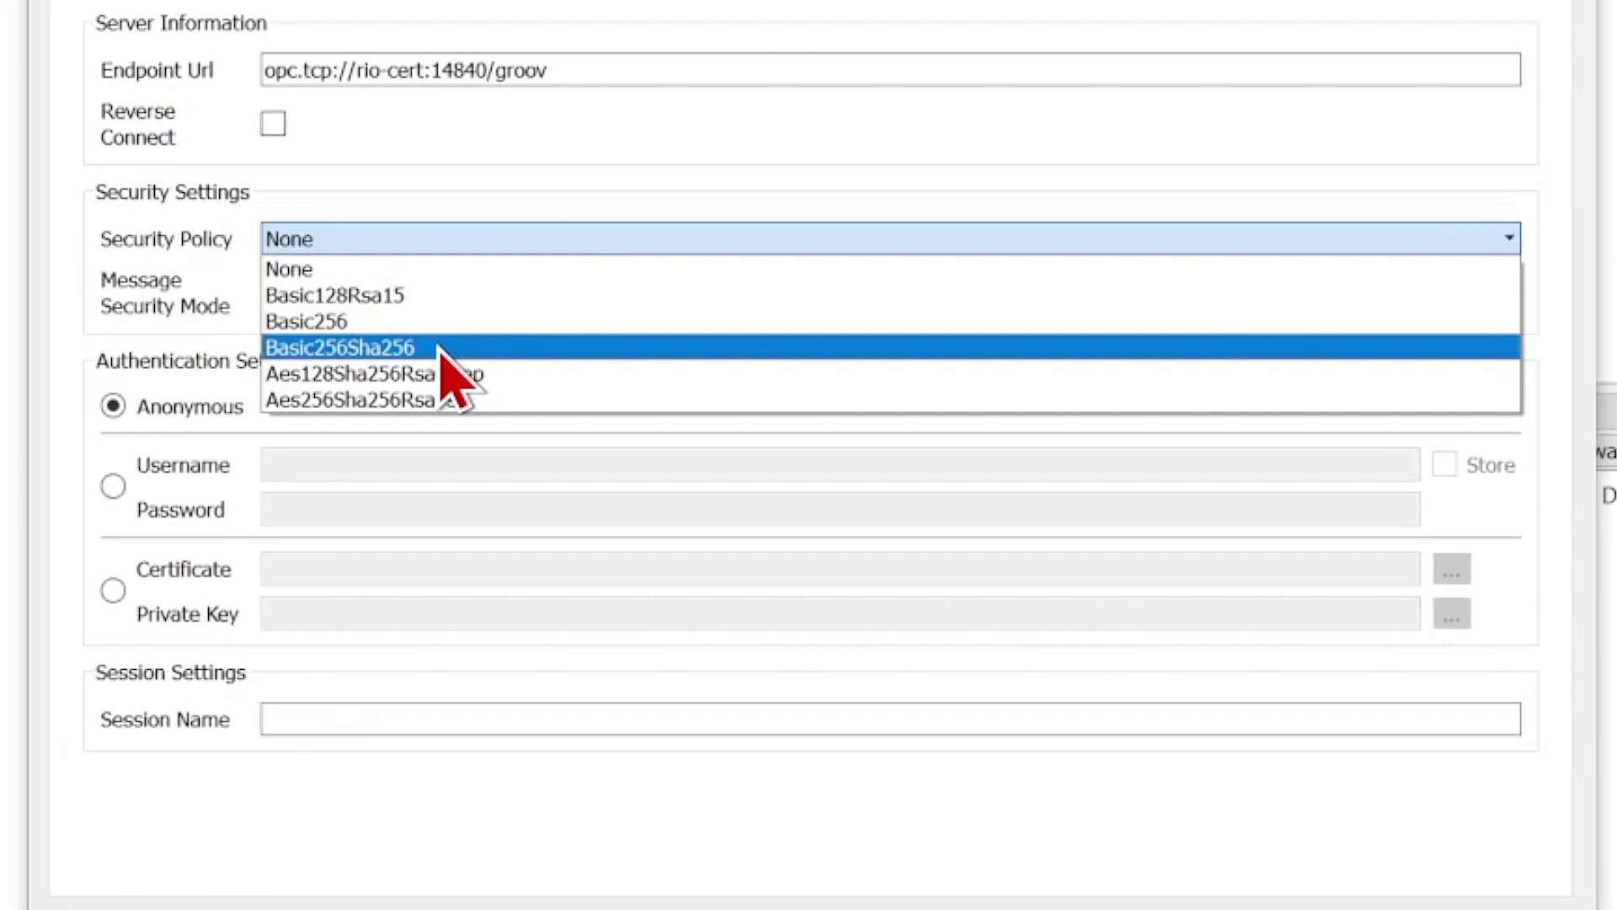
{"action": "left_click", "coordinate": [514, 238]}
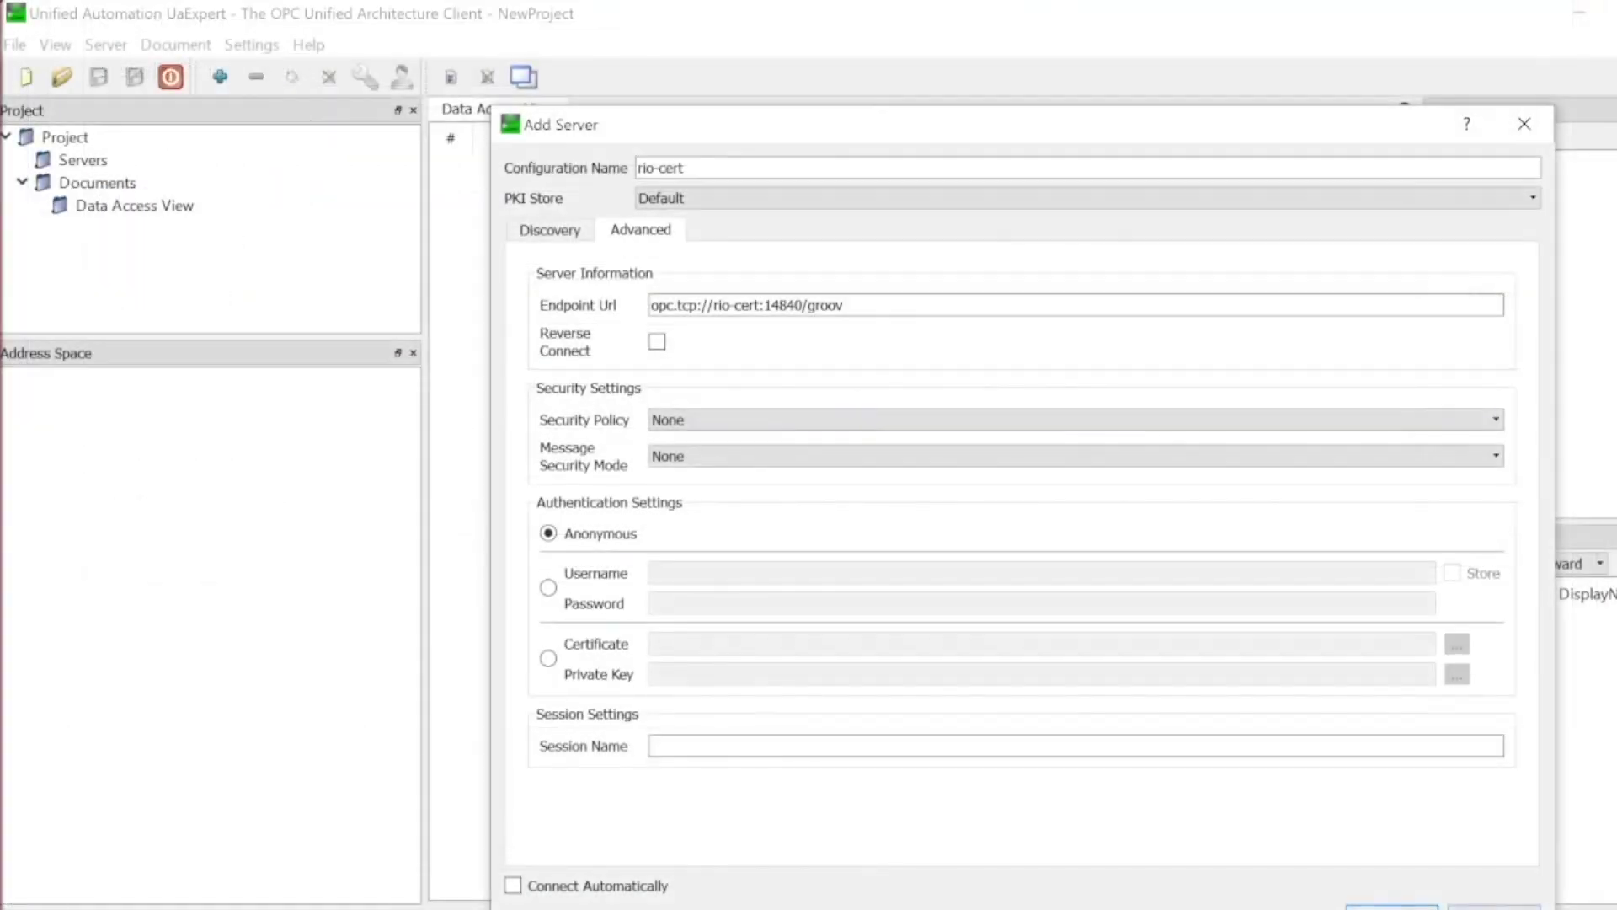
{"action": "left_click", "coordinate": [1385, 801]}
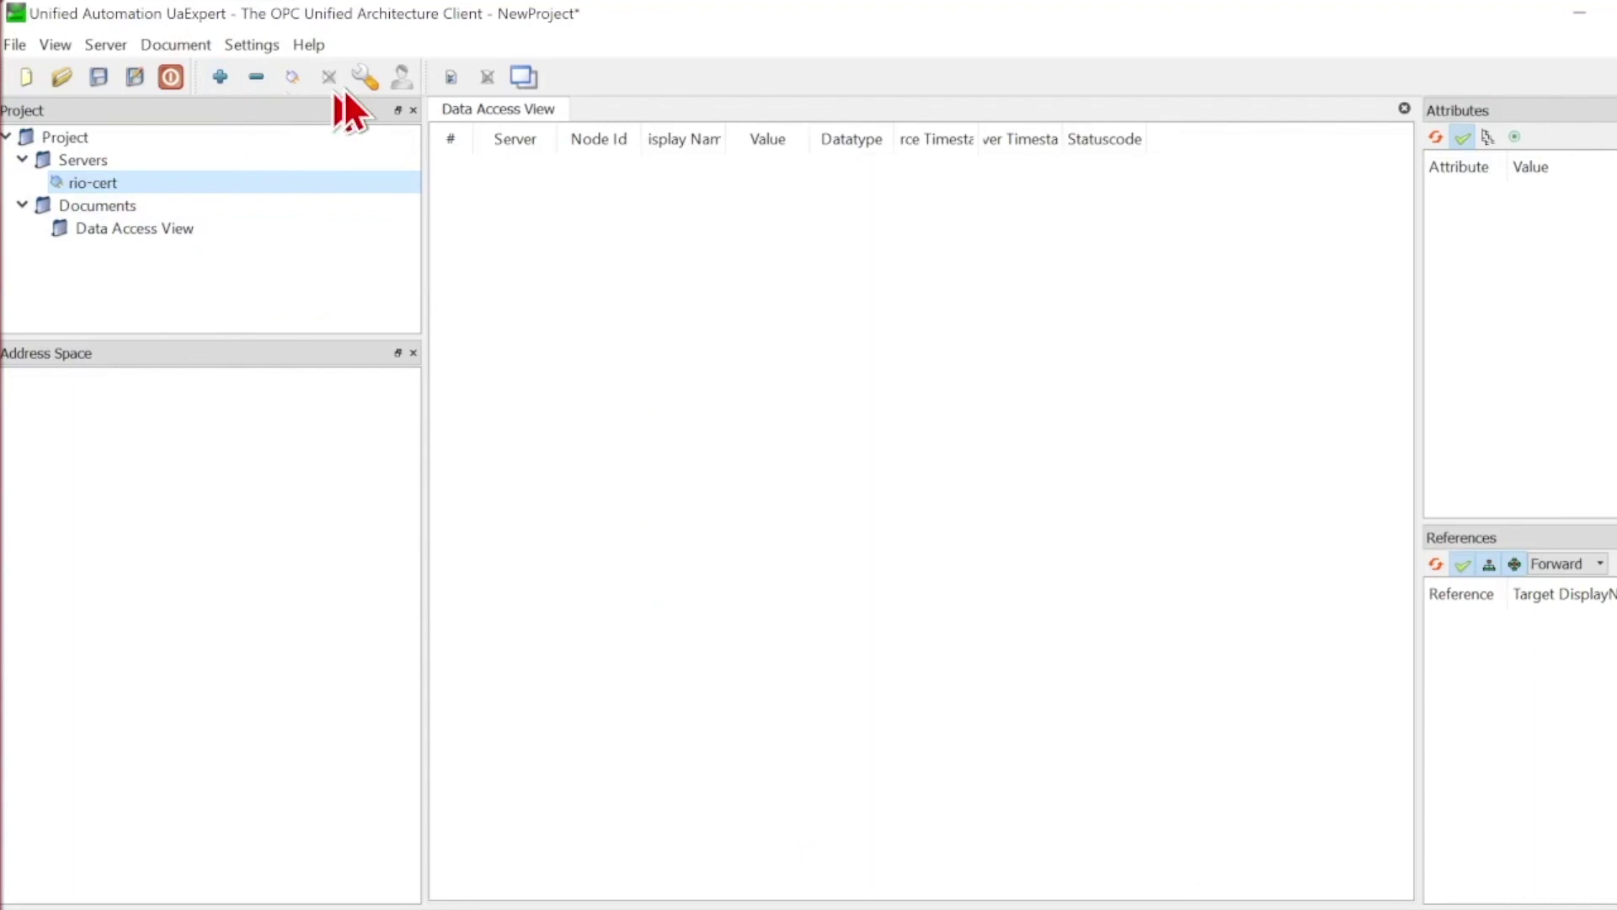
Connect to the rio-cert server from the toolbar
{"action": "left_click", "coordinate": [293, 78]}
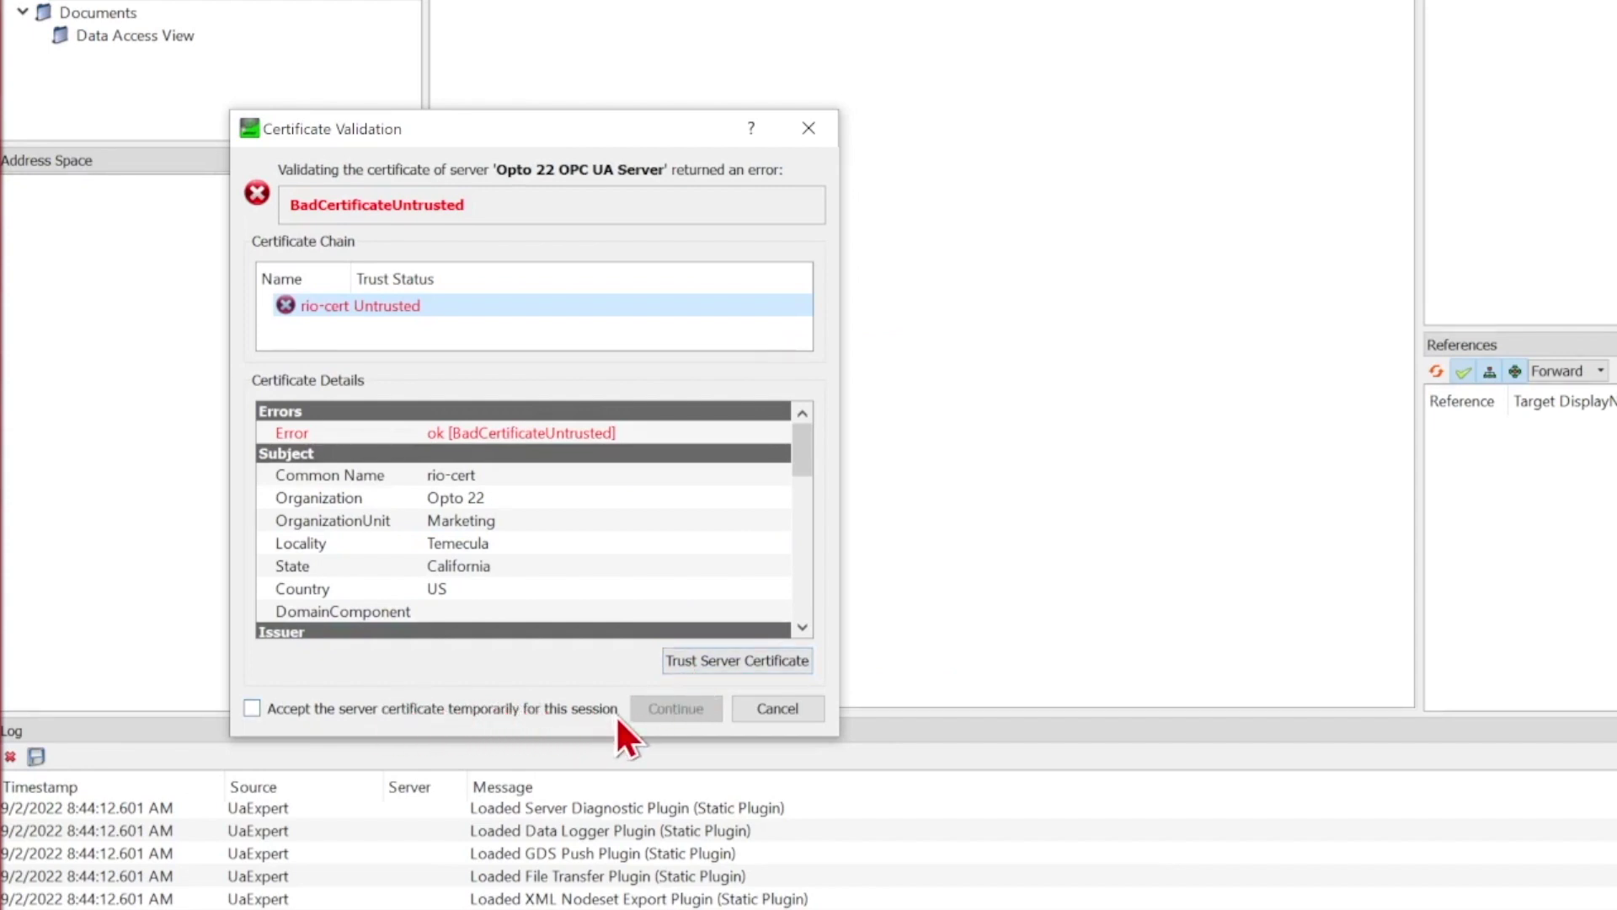
Trust the rio-cert server certificate, continue connecting, and check it in Manage Certificates
{"action": "left_click", "coordinate": [740, 661]}
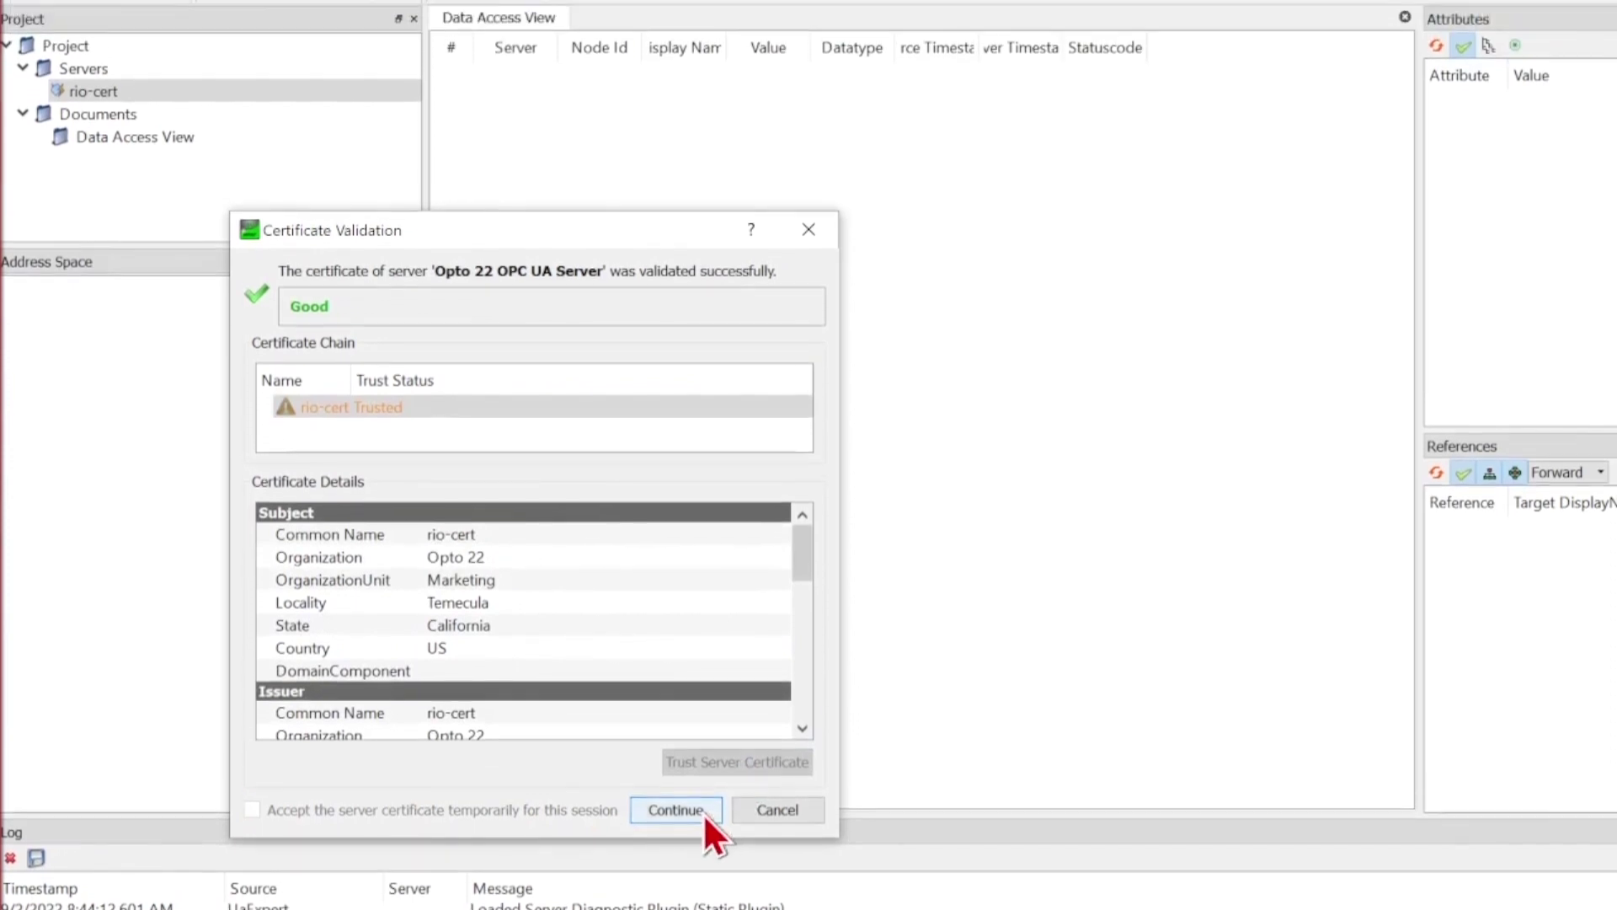
{"action": "left_click", "coordinate": [690, 707]}
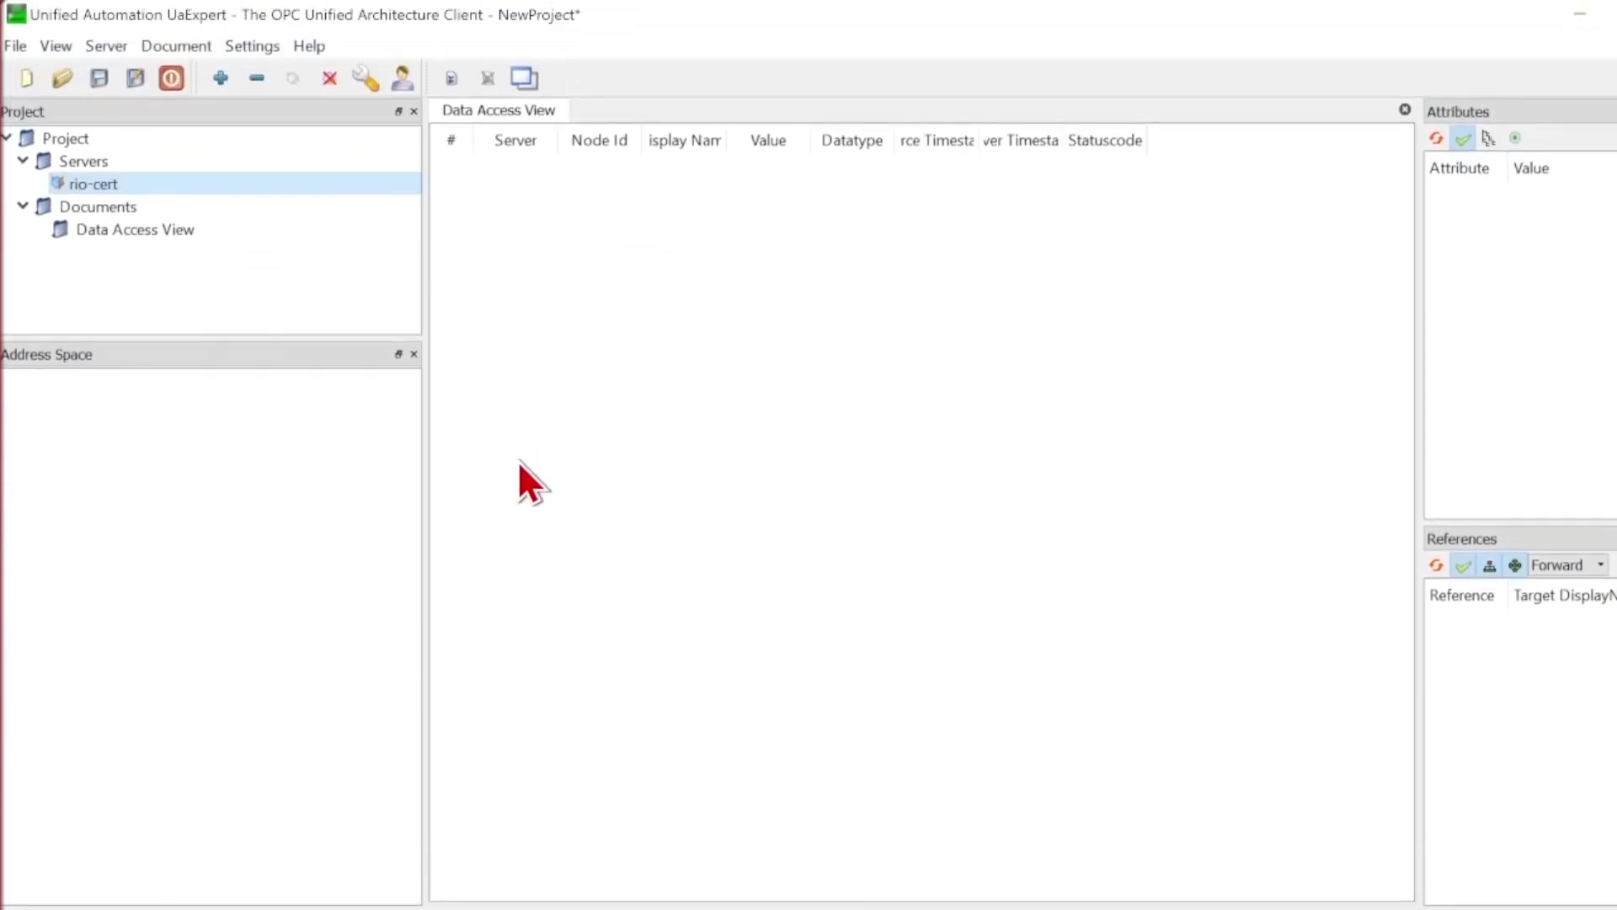
{"action": "left_click", "coordinate": [270, 47]}
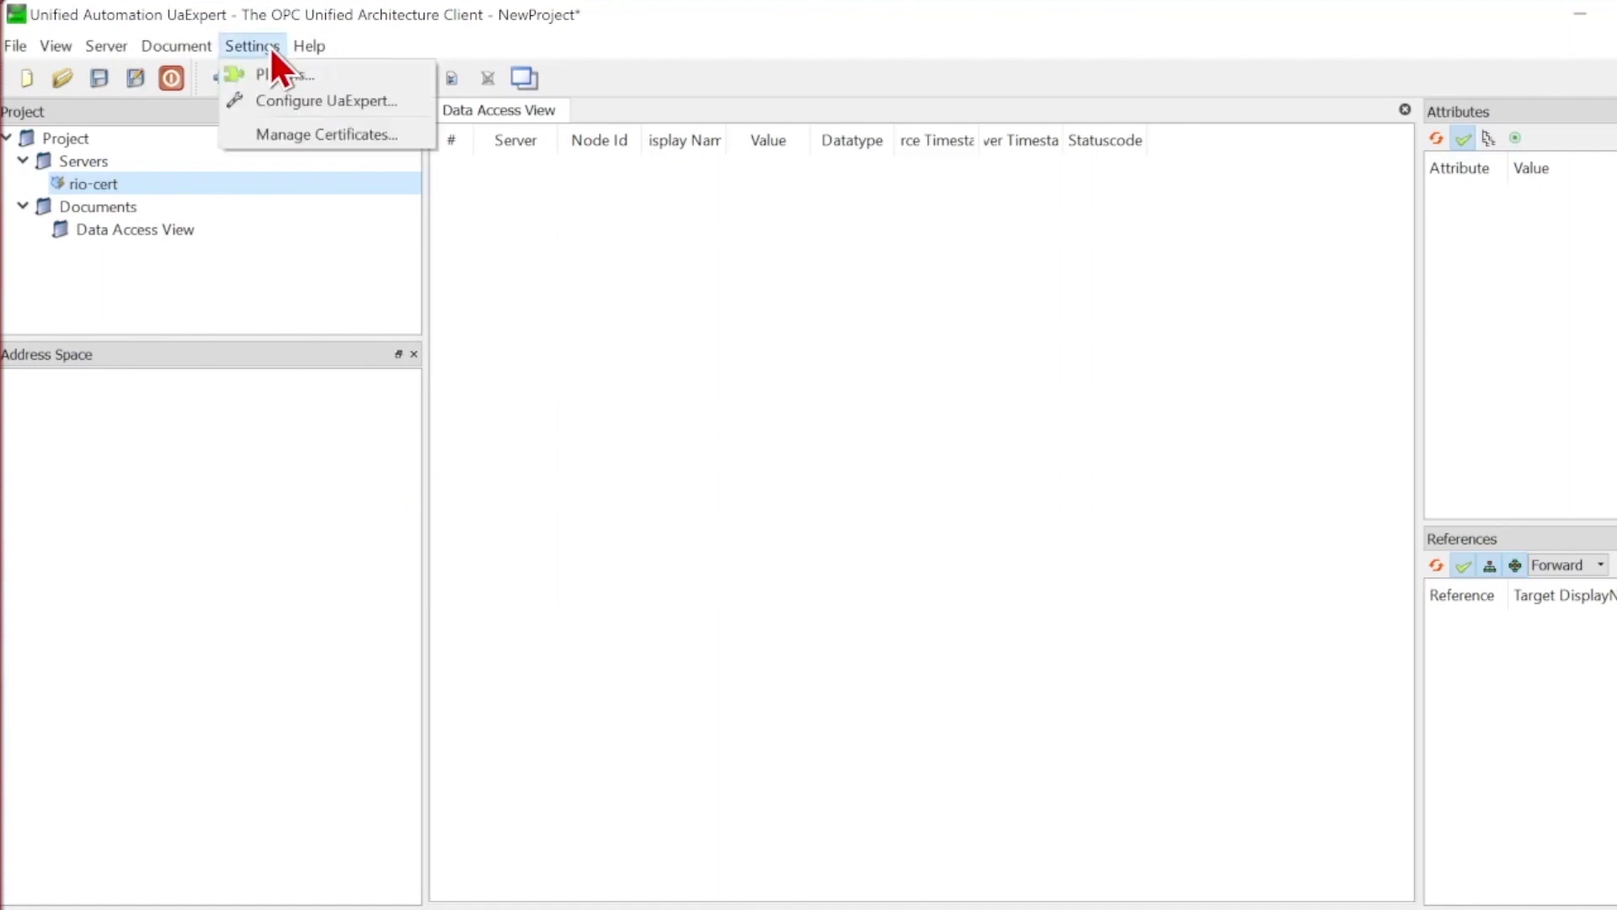
{"action": "left_click", "coordinate": [300, 137]}
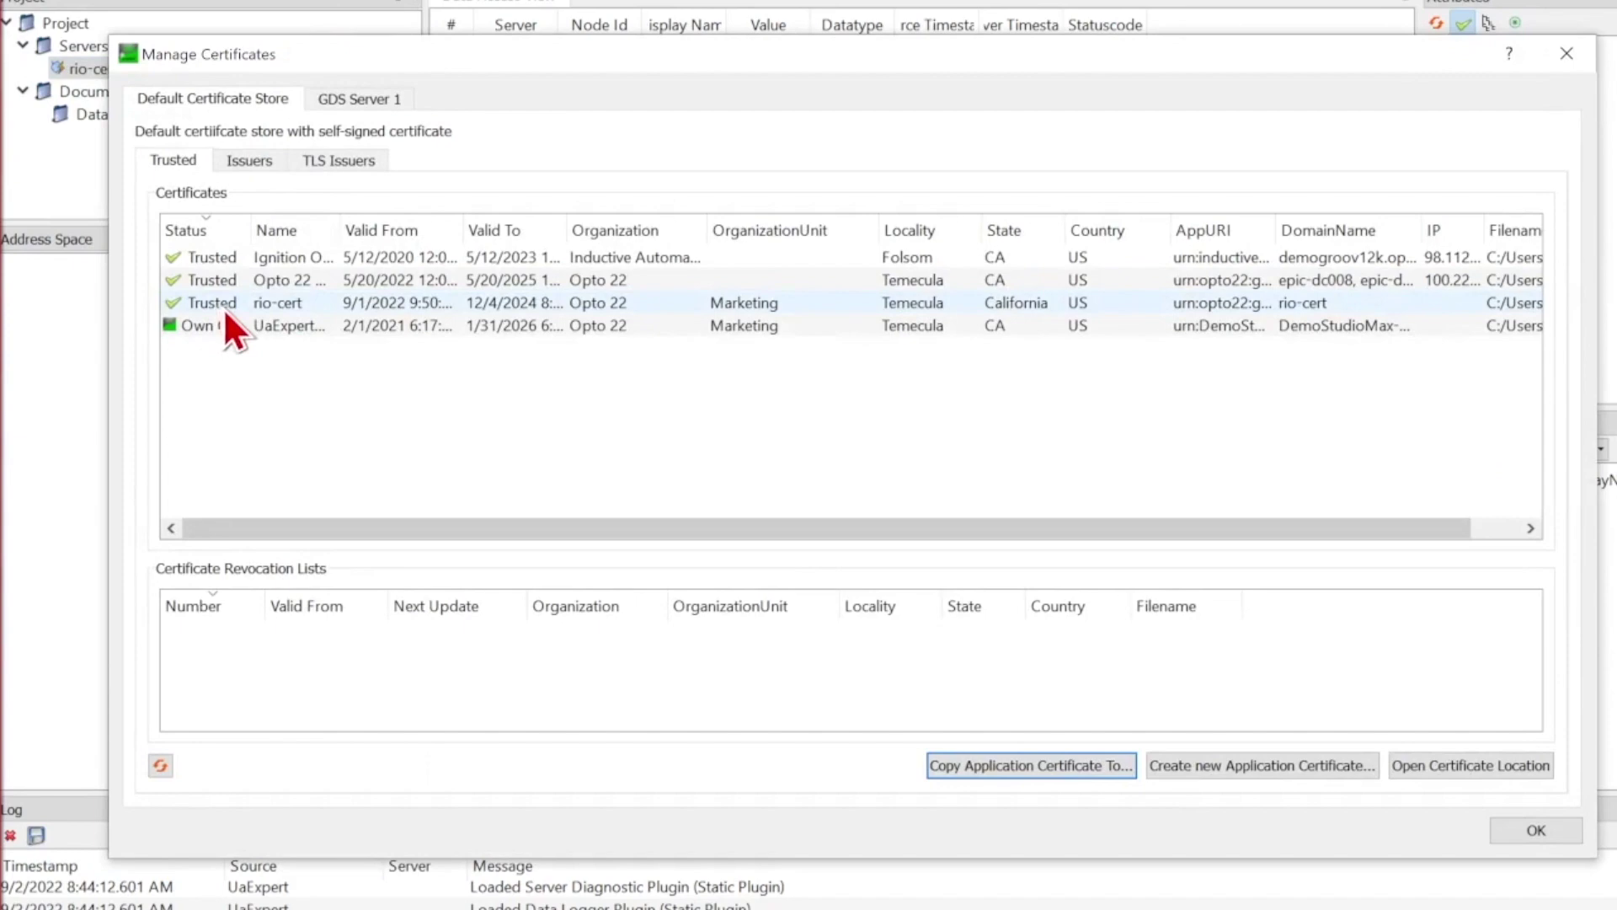
Monitor the rio-cert_io device's Firmware Version and Part Number in the Data Access View
{"action": "left_click", "coordinate": [1534, 830]}
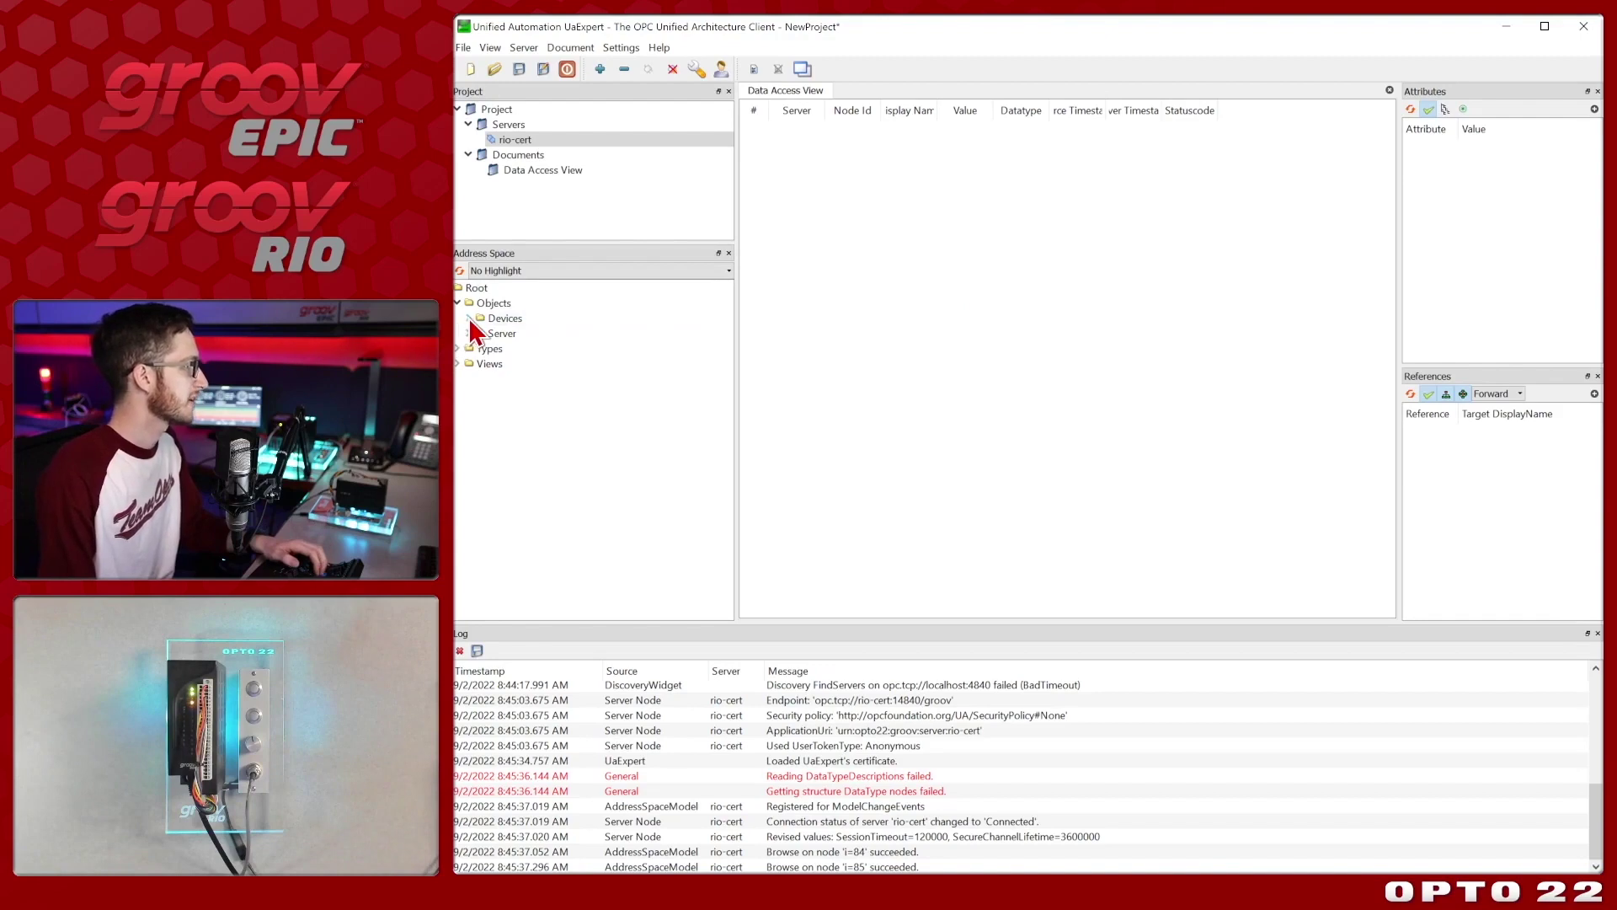
{"action": "left_click", "coordinate": [469, 318]}
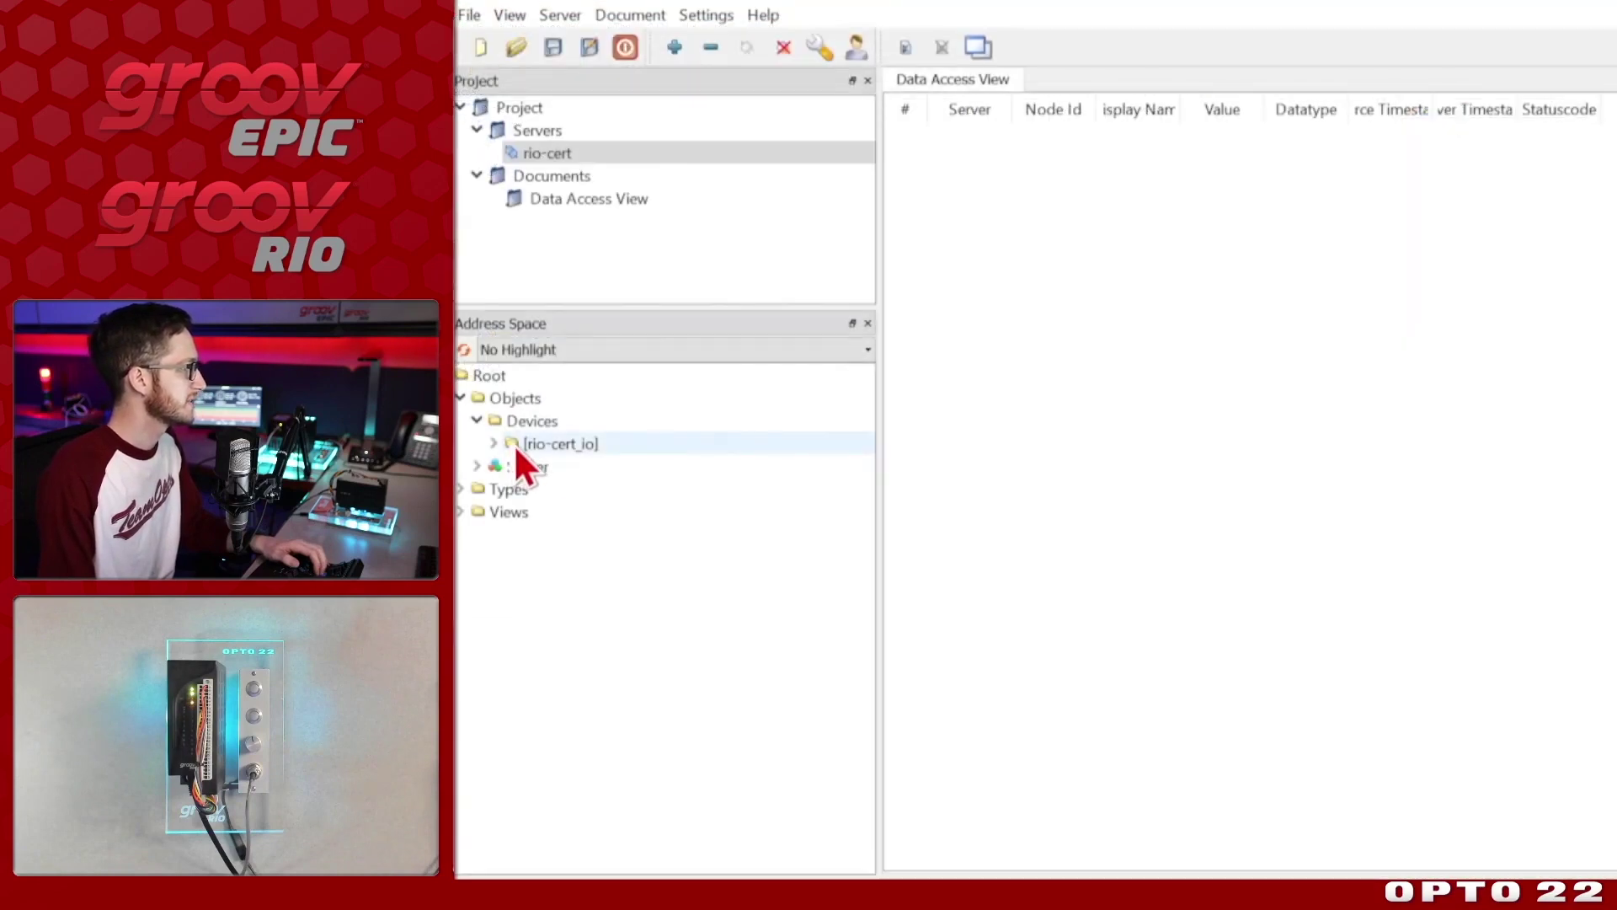
{"action": "left_click", "coordinate": [494, 443]}
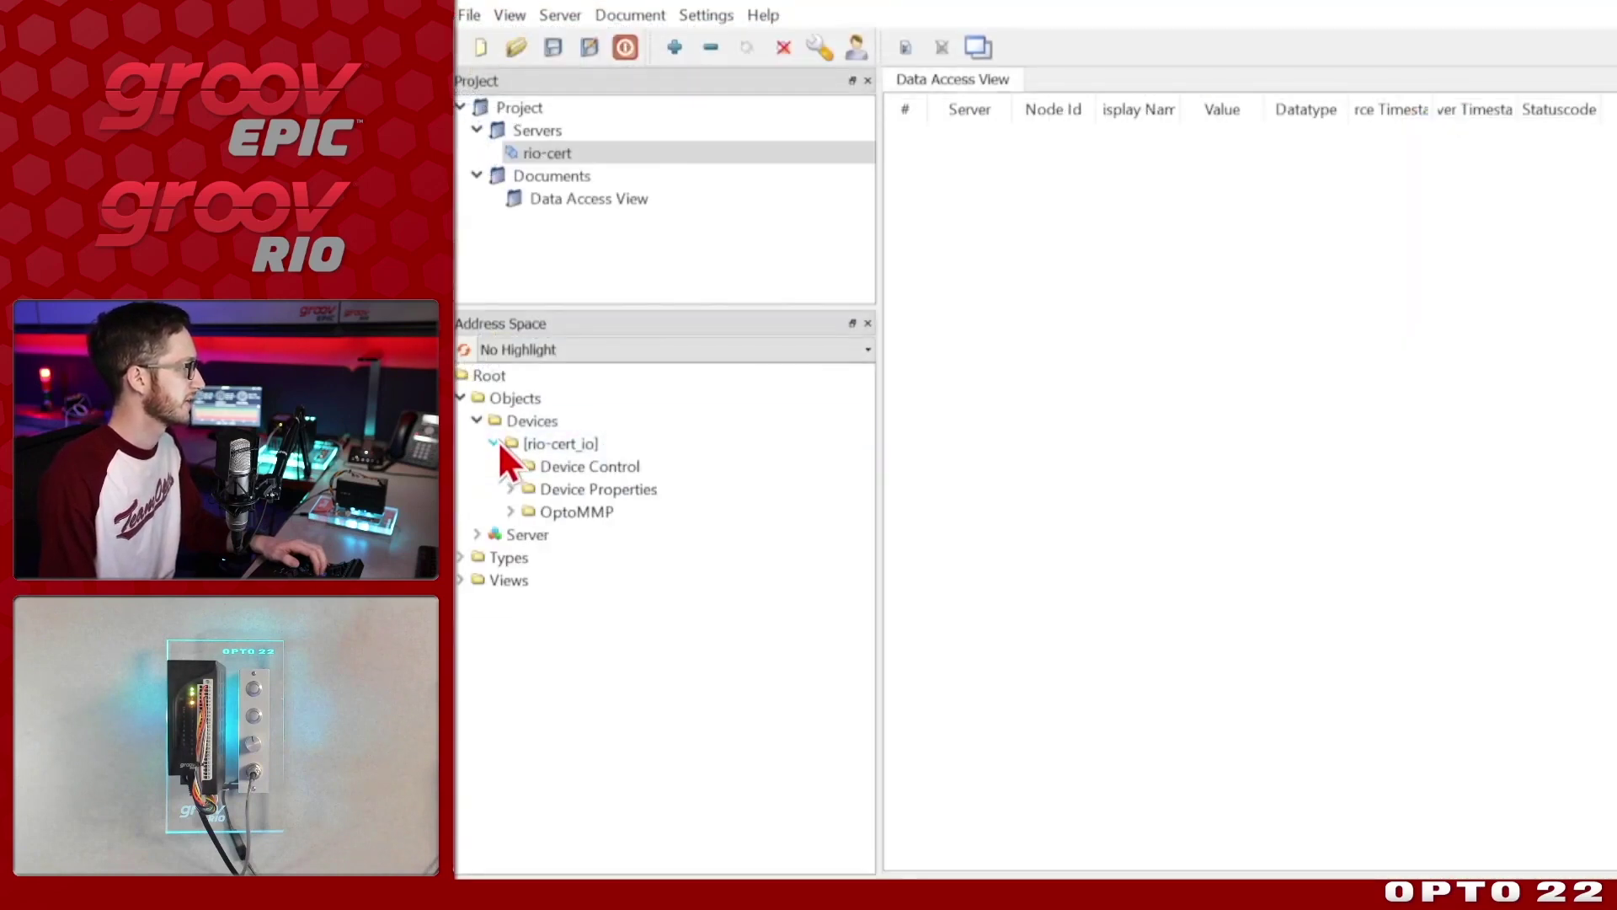
{"action": "left_click", "coordinate": [510, 490]}
{"action": "left_click", "coordinate": [558, 514]}
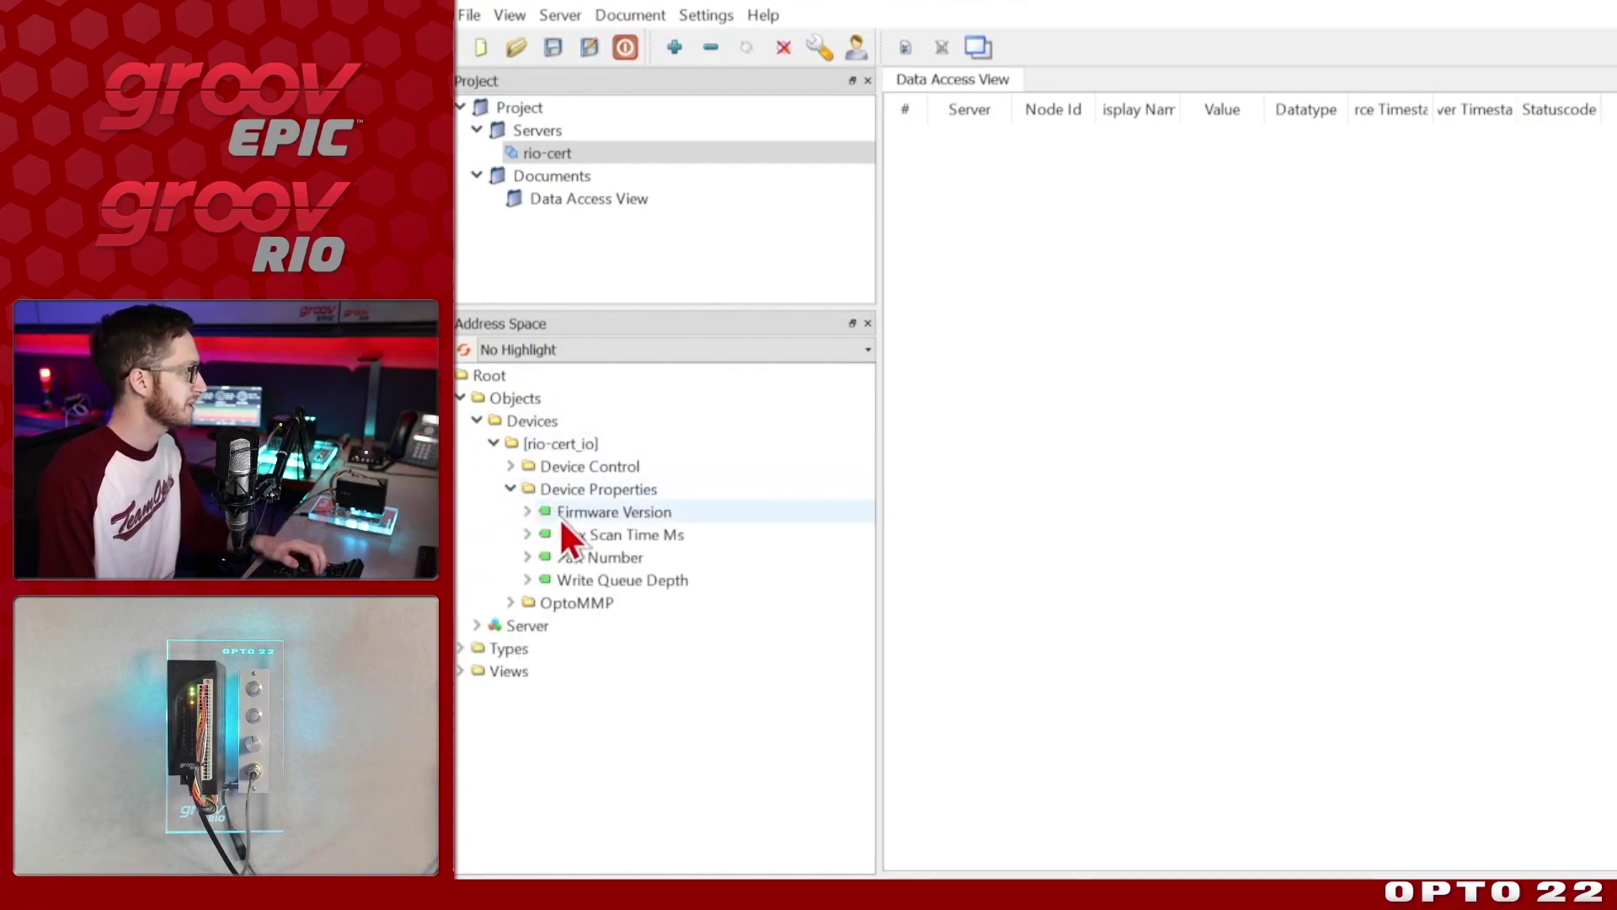
{"action": "left_click_drag", "start_coordinate": [575, 537], "coordinate": [1213, 371]}
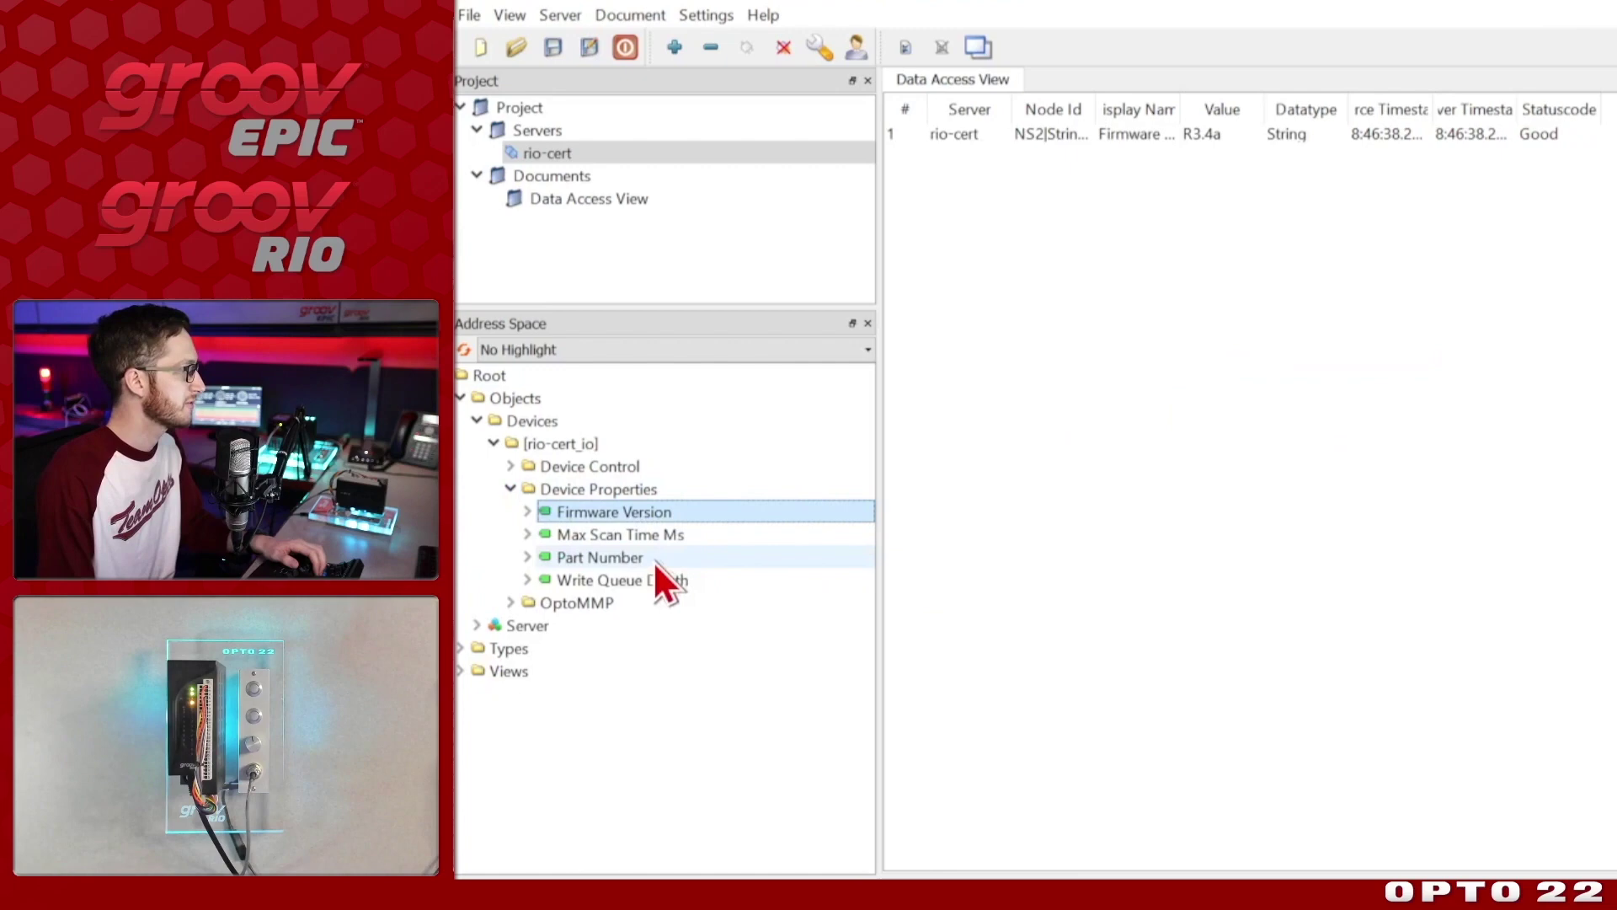
{"action": "left_click_drag", "start_coordinate": [641, 558], "coordinate": [1207, 370]}
{"action": "left_click_drag", "start_coordinate": [1266, 101], "coordinate": [1457, 101]}
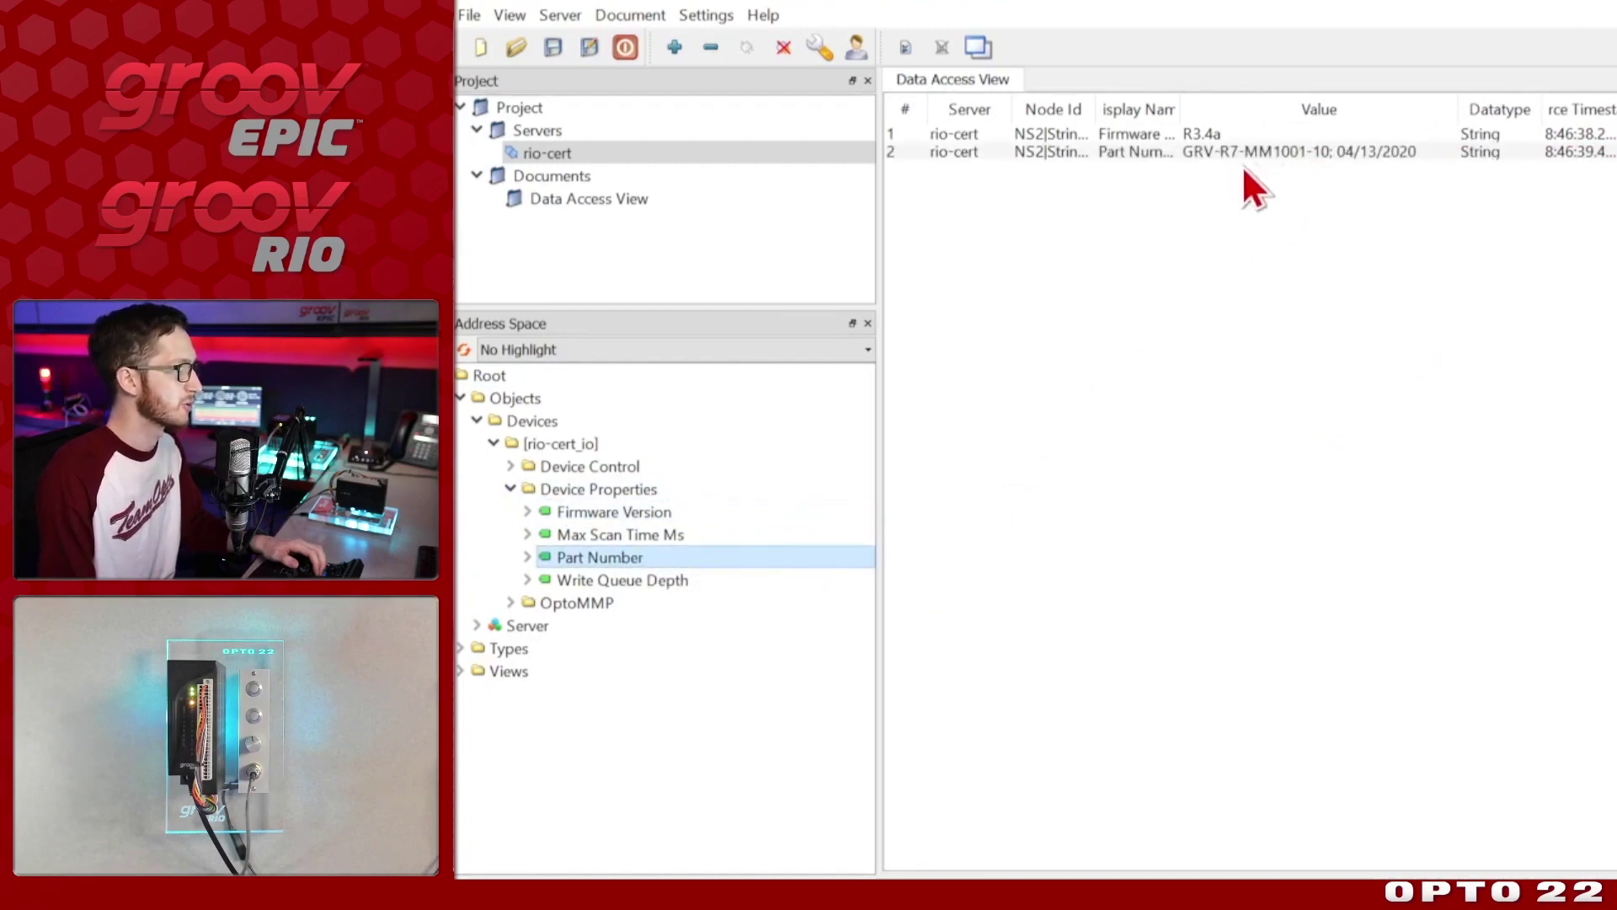
Expand OptoMMP > Modules > Channels > Top_Button and monitor its State
{"action": "left_click", "coordinate": [1173, 278]}
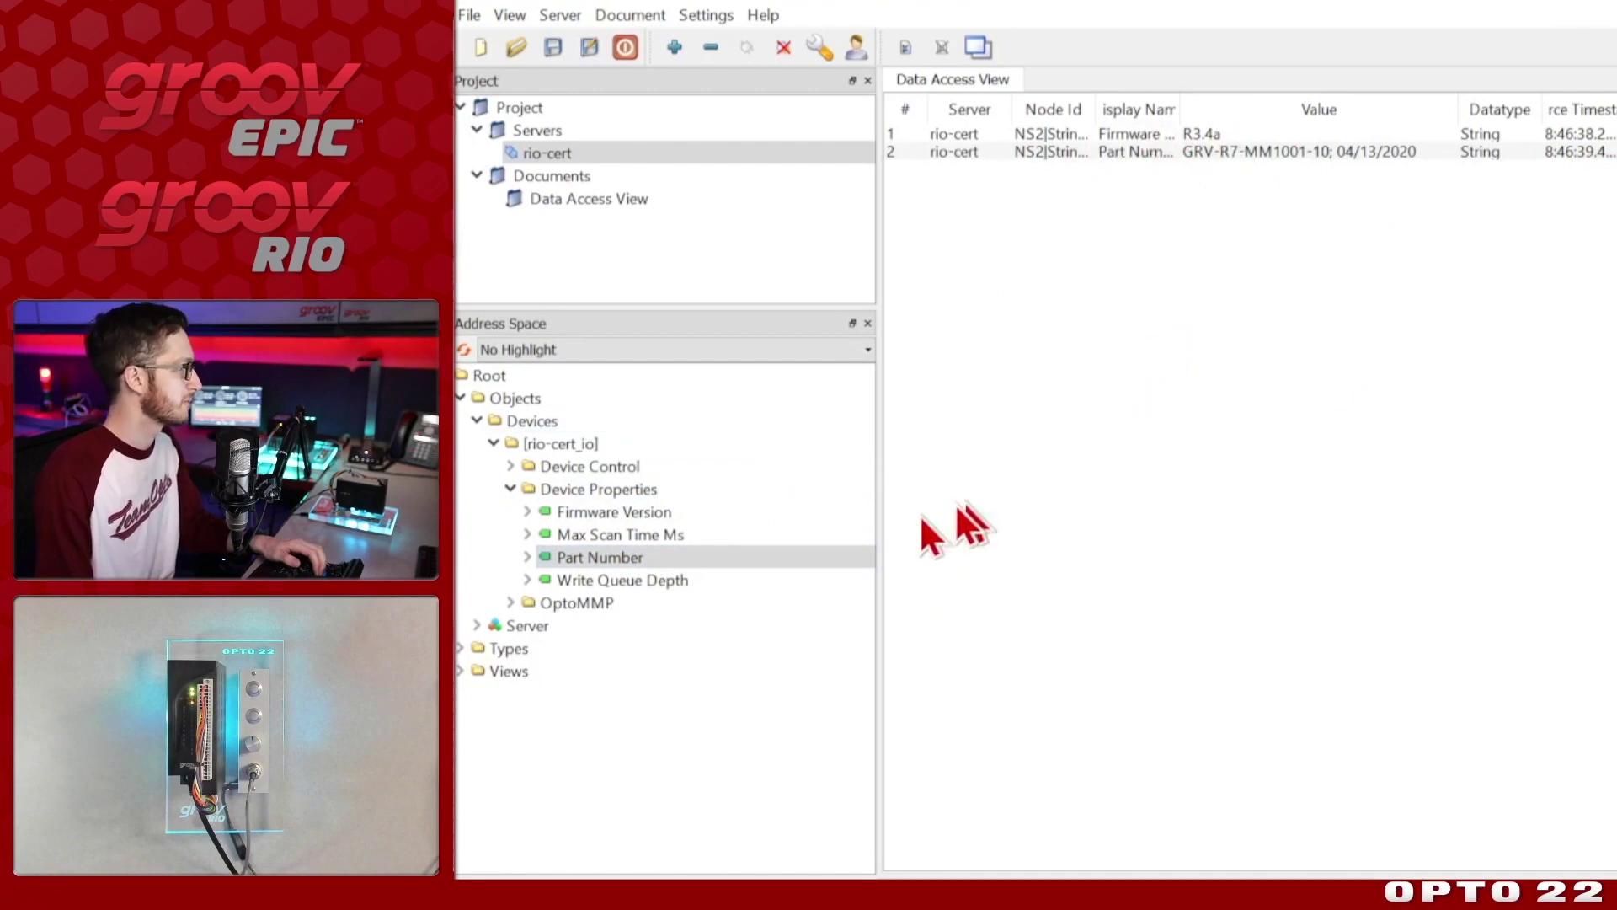
{"action": "left_click", "coordinate": [581, 562]}
{"action": "left_click", "coordinate": [510, 601]}
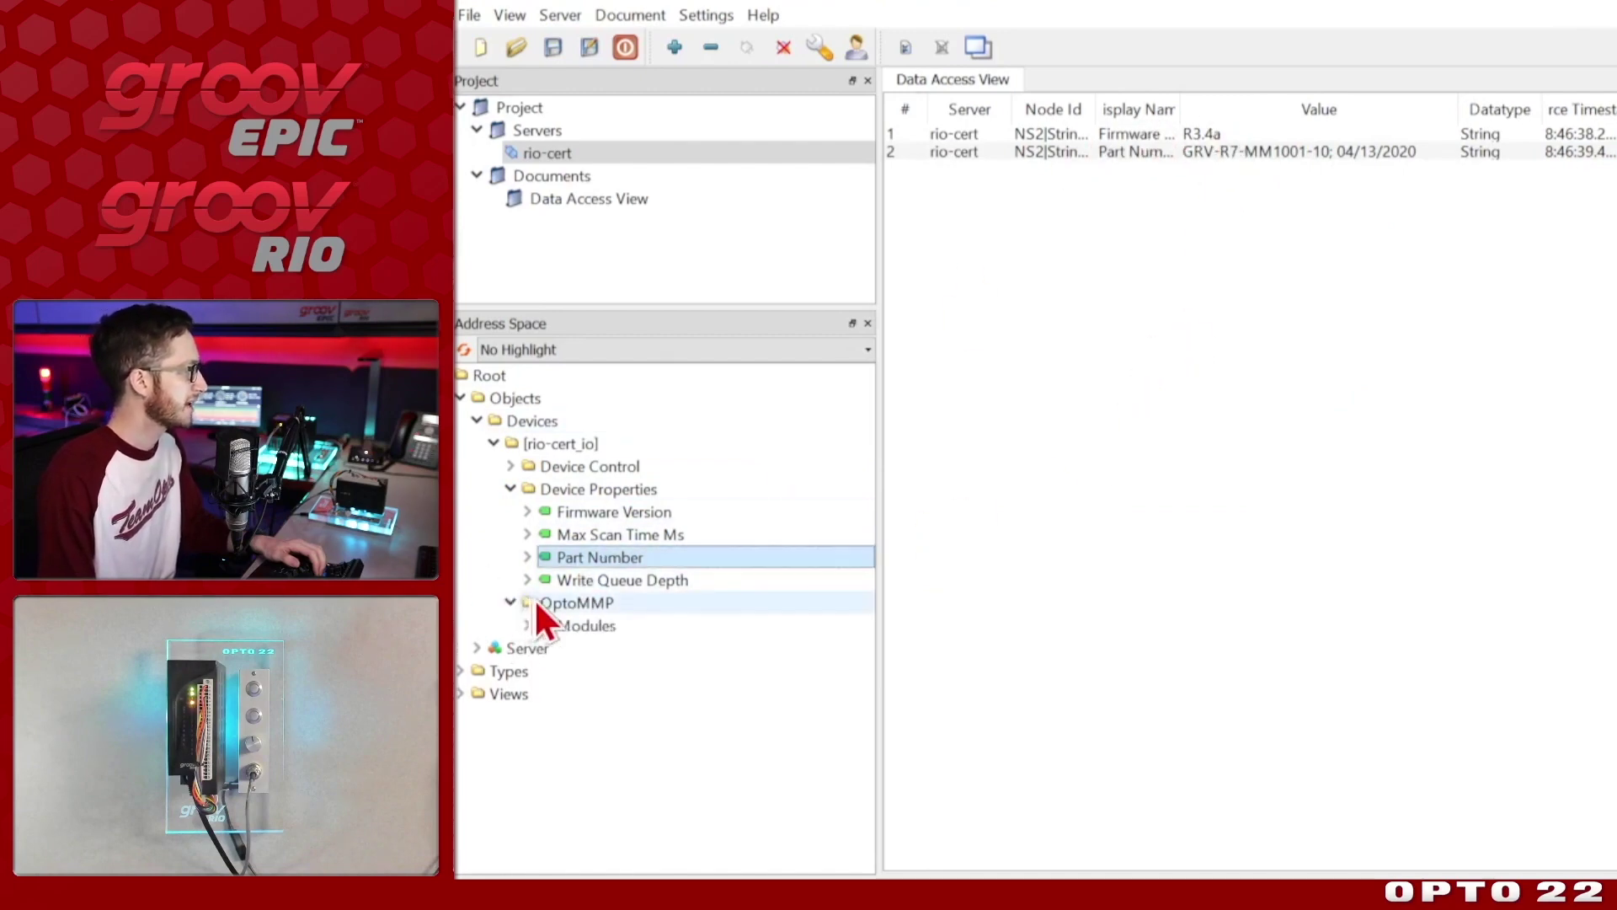
{"action": "left_click", "coordinate": [529, 624]}
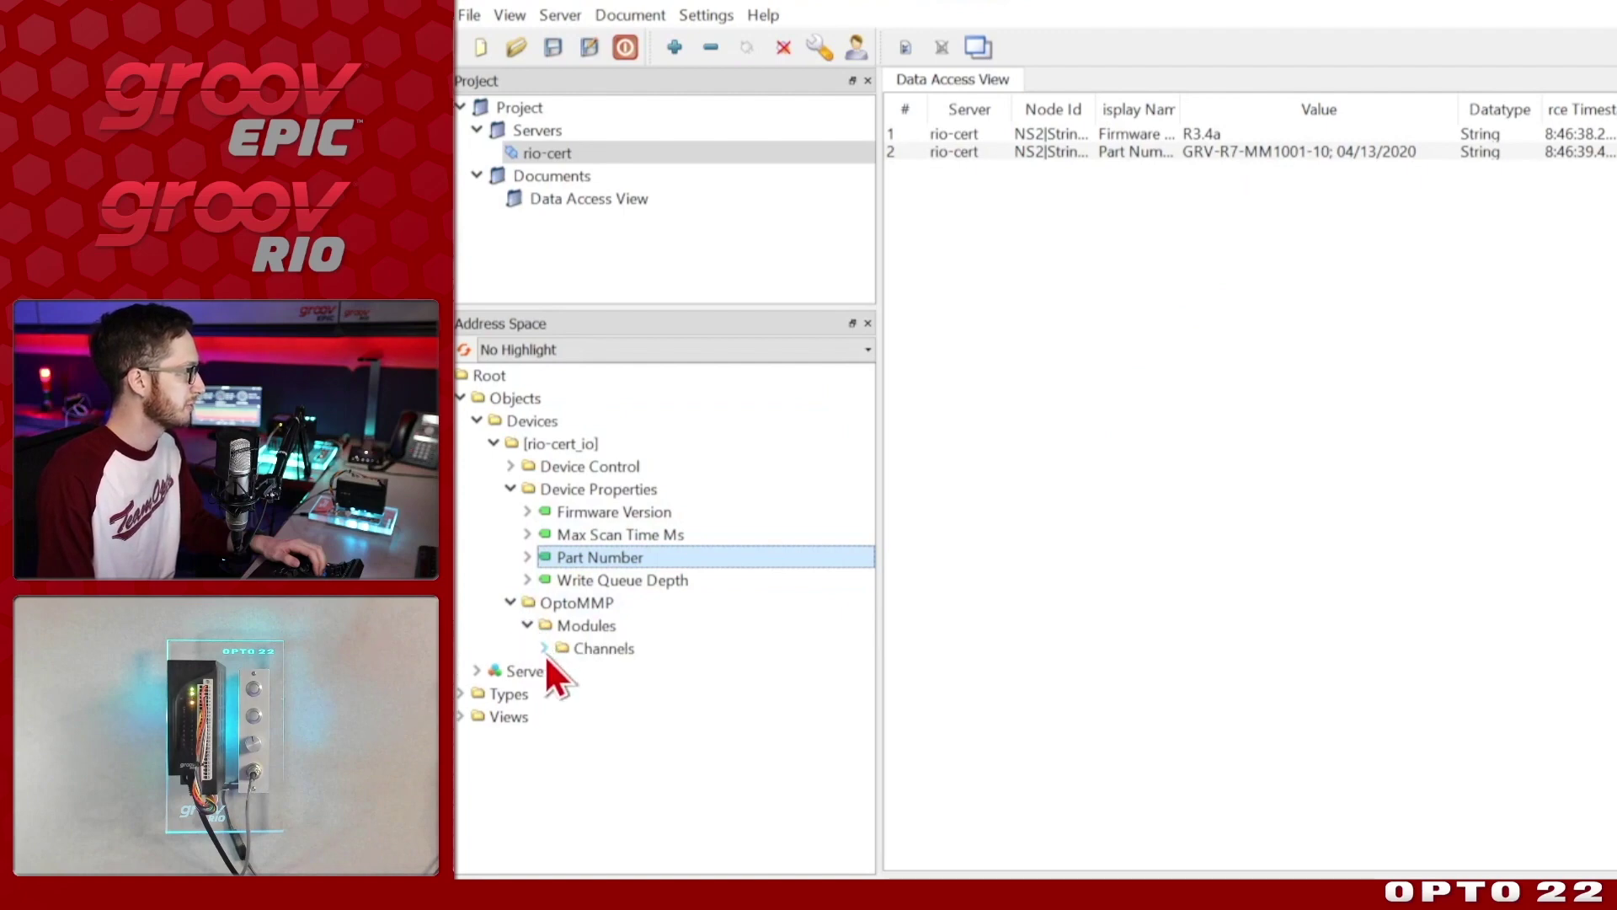
{"action": "left_click", "coordinate": [544, 652]}
{"action": "scroll", "coordinate": [661, 851], "scroll_direction": "down", "scroll_amount": 1}
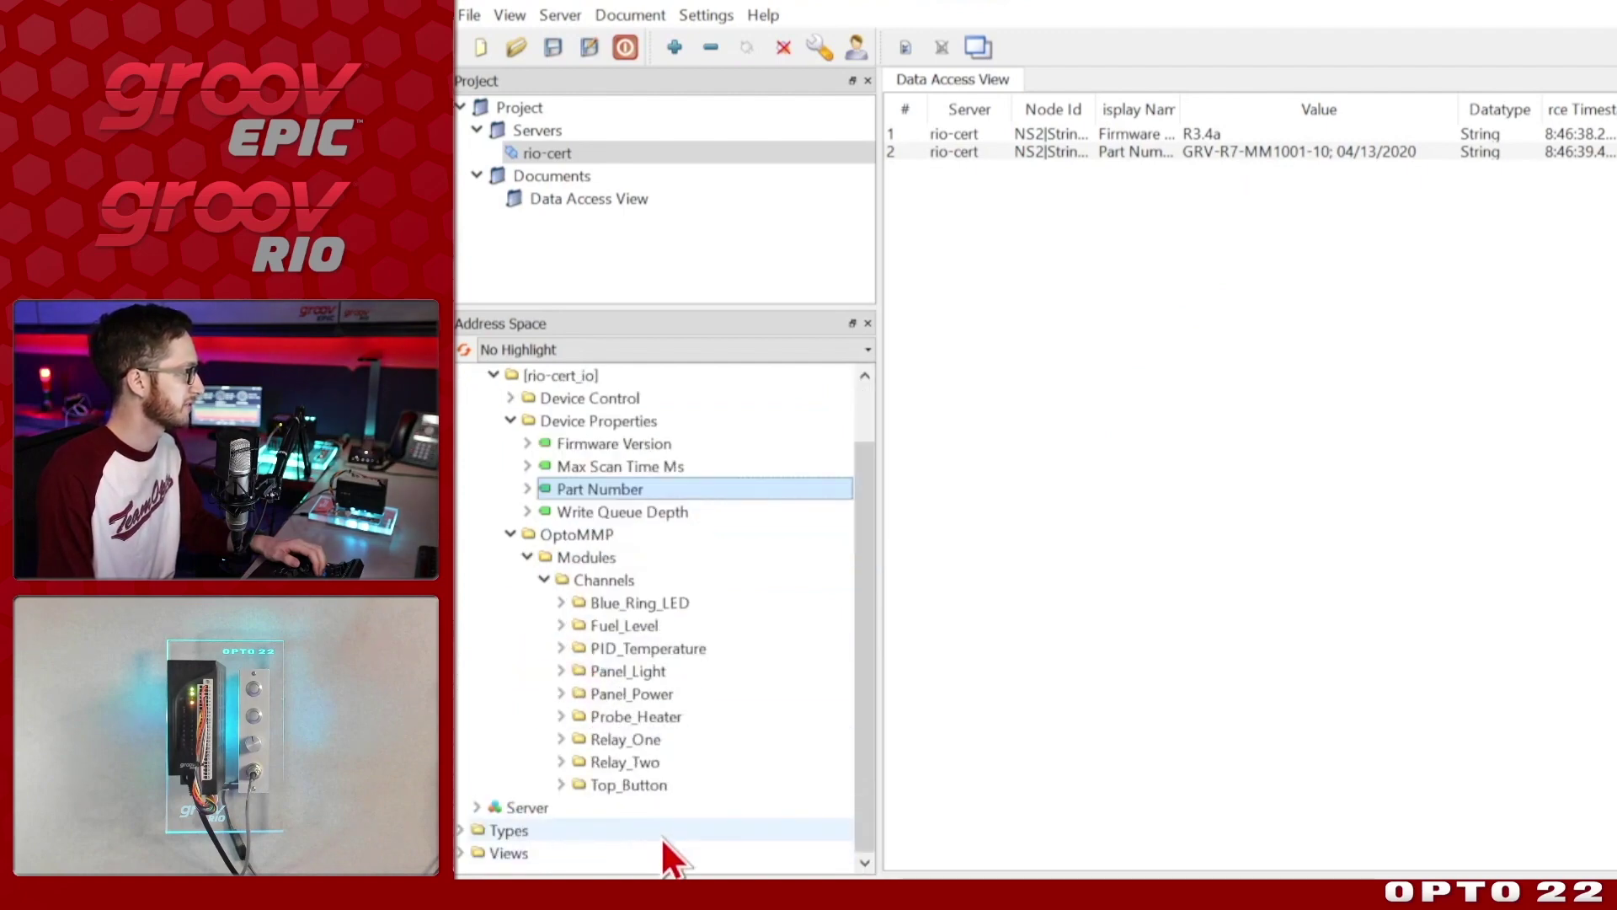
{"action": "left_click", "coordinate": [560, 784]}
{"action": "left_click_drag", "start_coordinate": [651, 852], "coordinate": [1264, 329]}
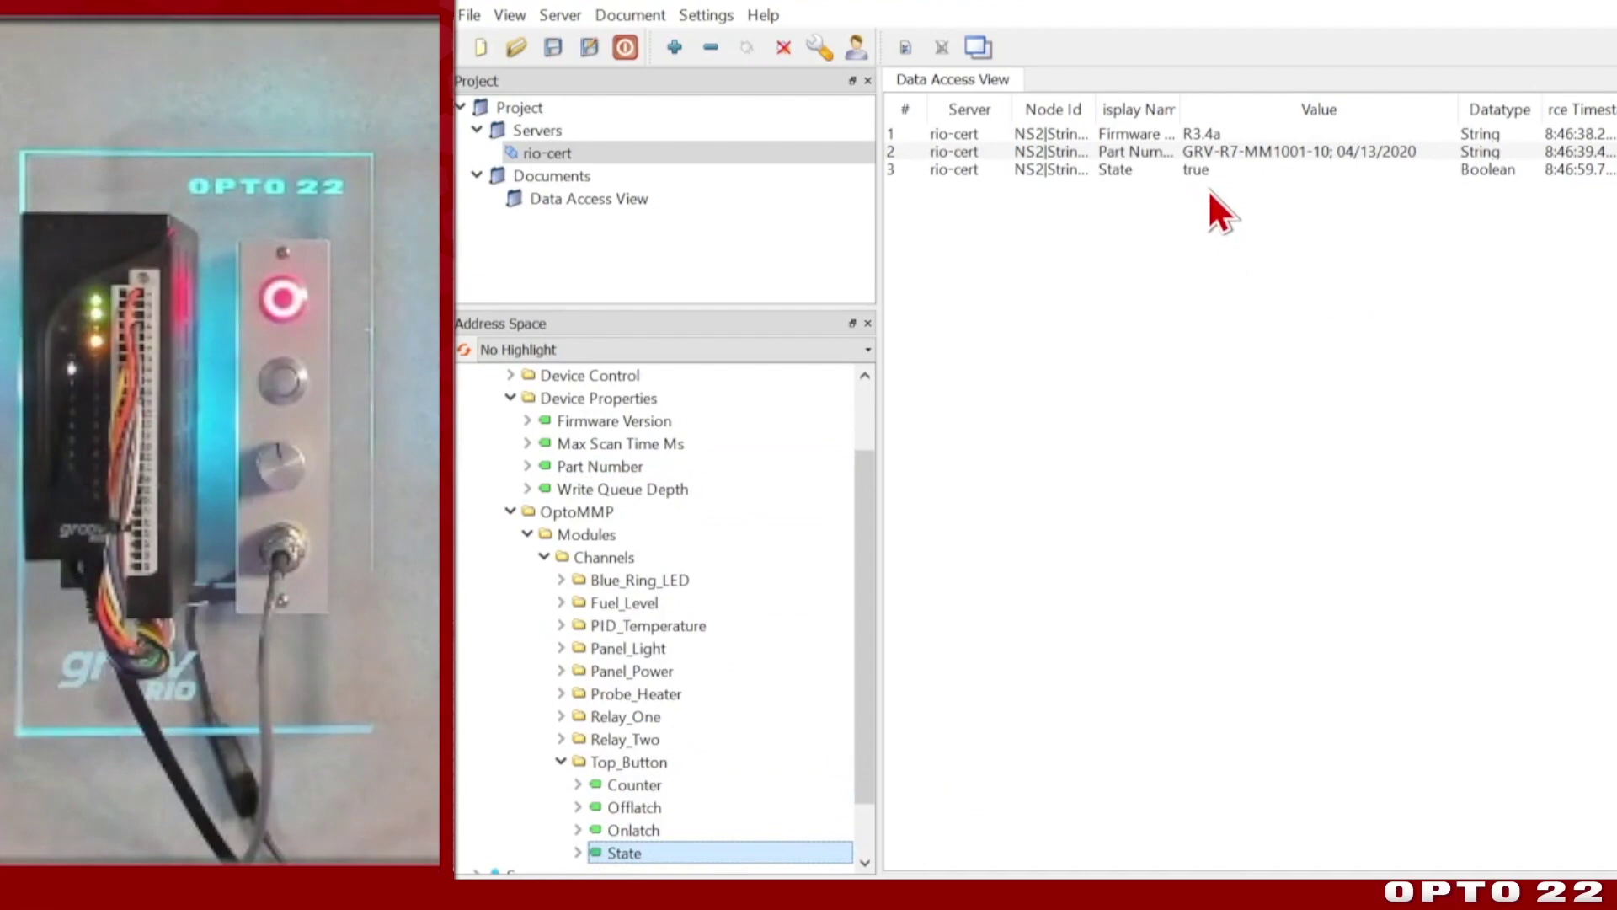
Add Relay_Two's State to the Data Access View and write it true
{"action": "left_click", "coordinate": [560, 739]}
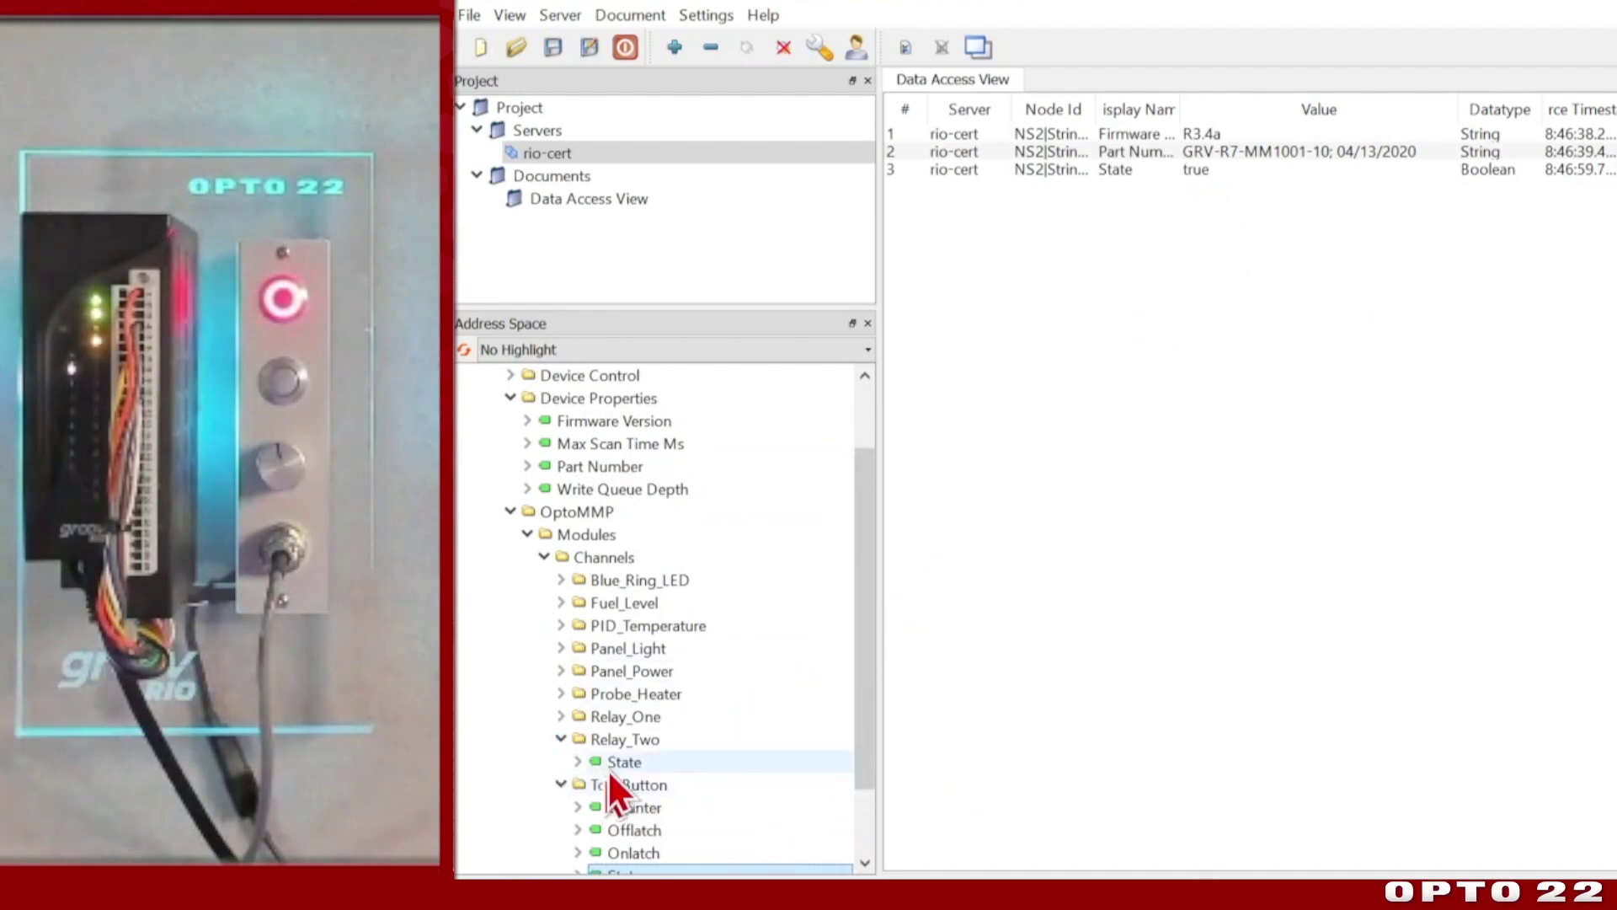
{"action": "left_click_drag", "start_coordinate": [608, 769], "coordinate": [1236, 382]}
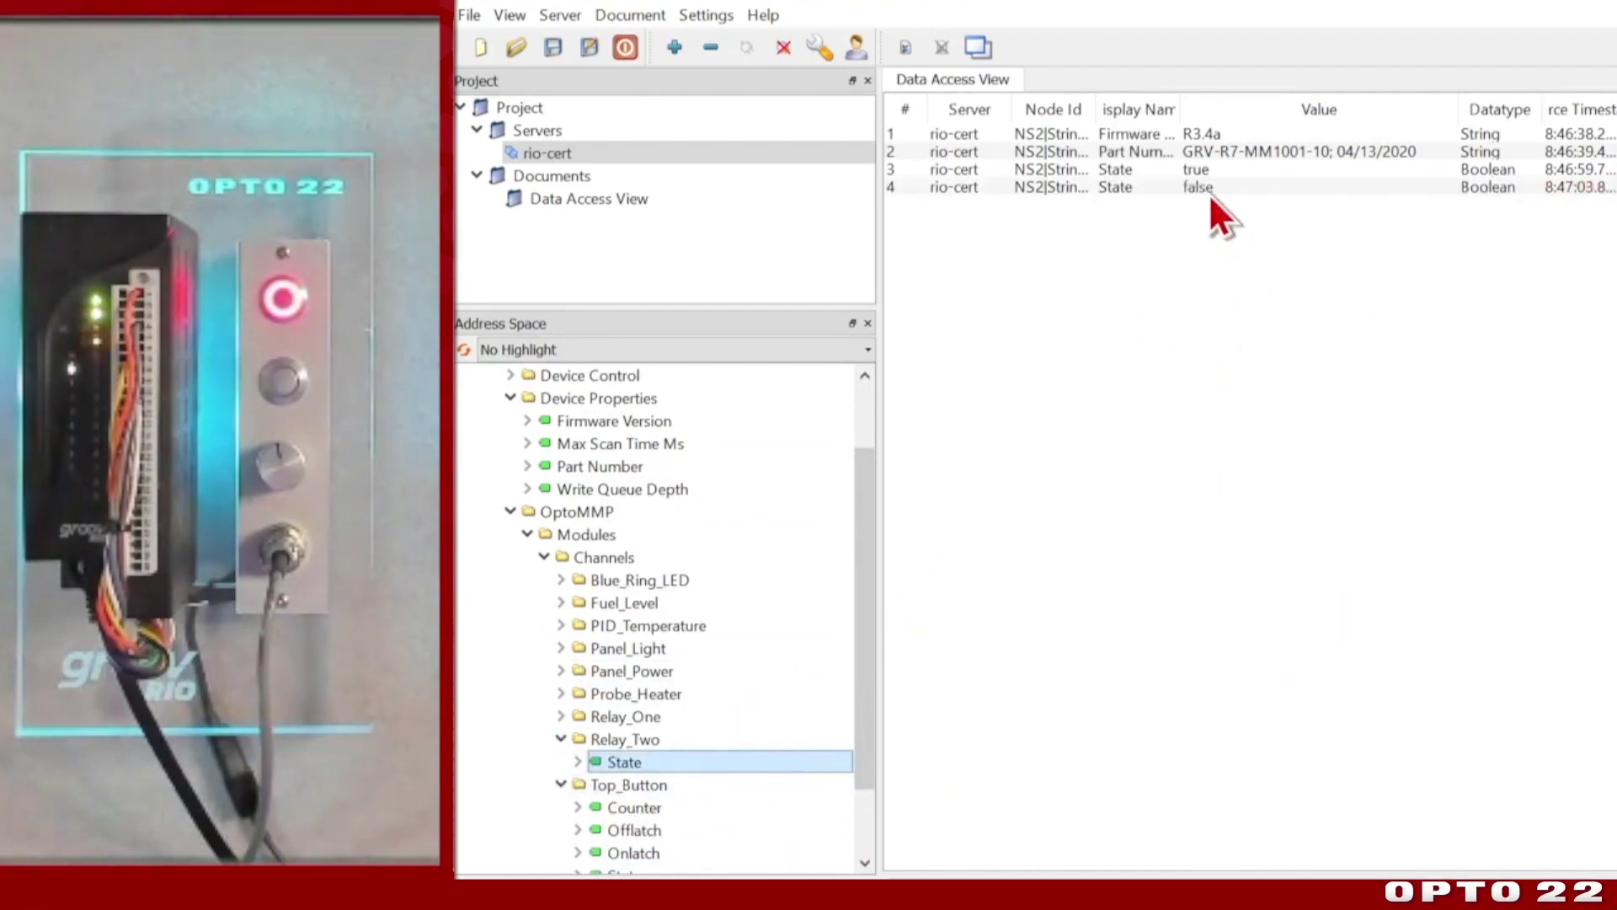
{"action": "double_click", "coordinate": [1211, 193]}
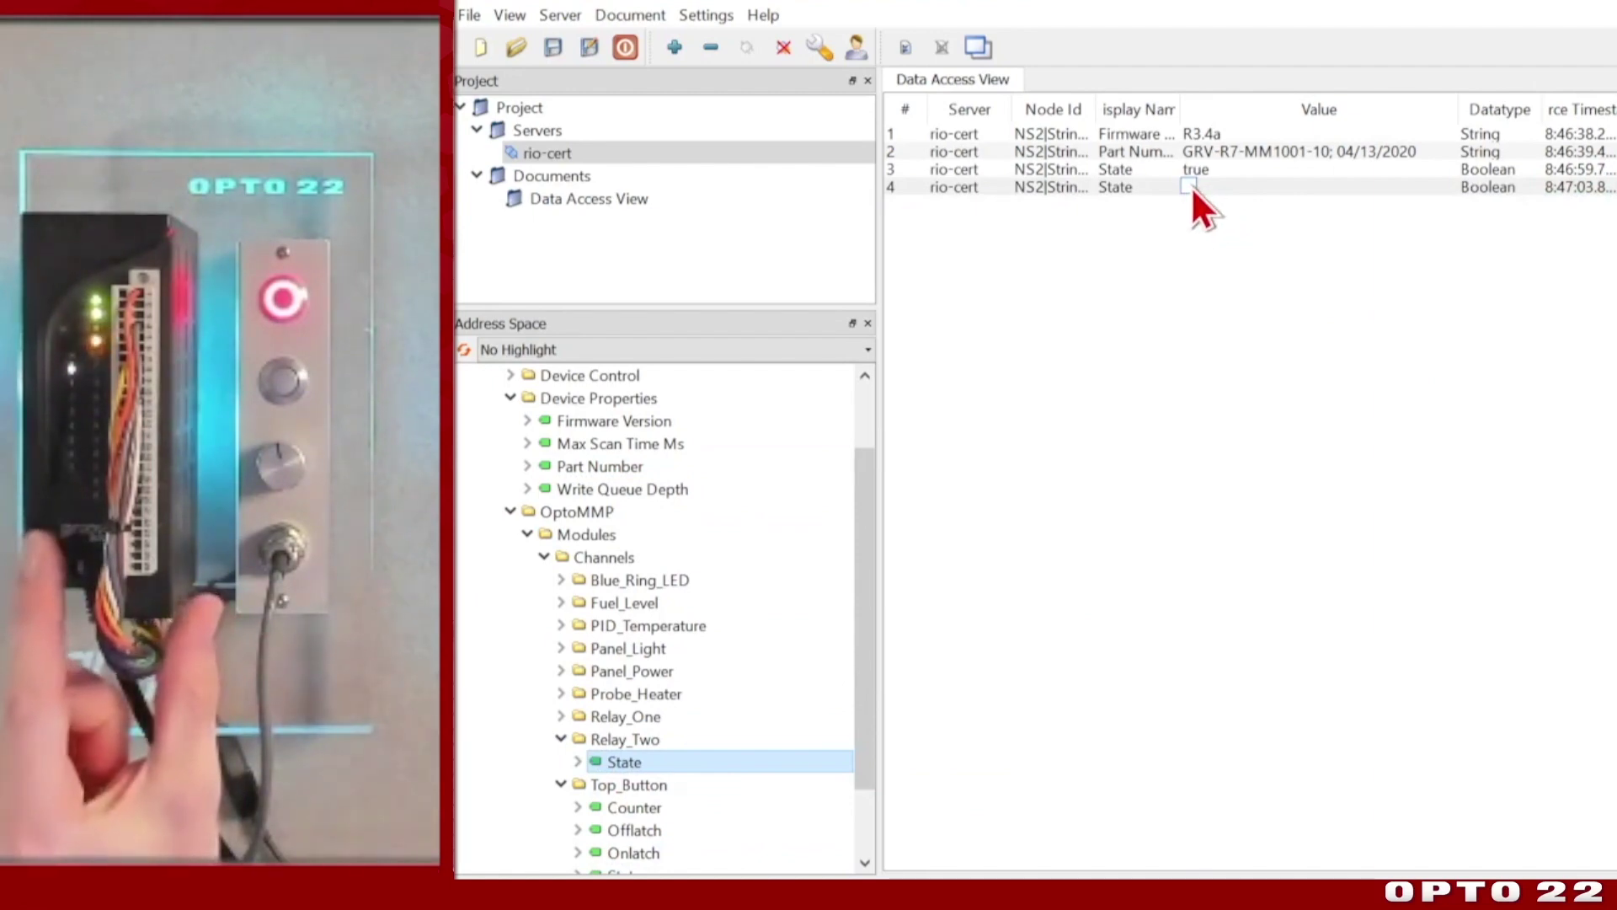
{"action": "left_click", "coordinate": [1189, 186]}
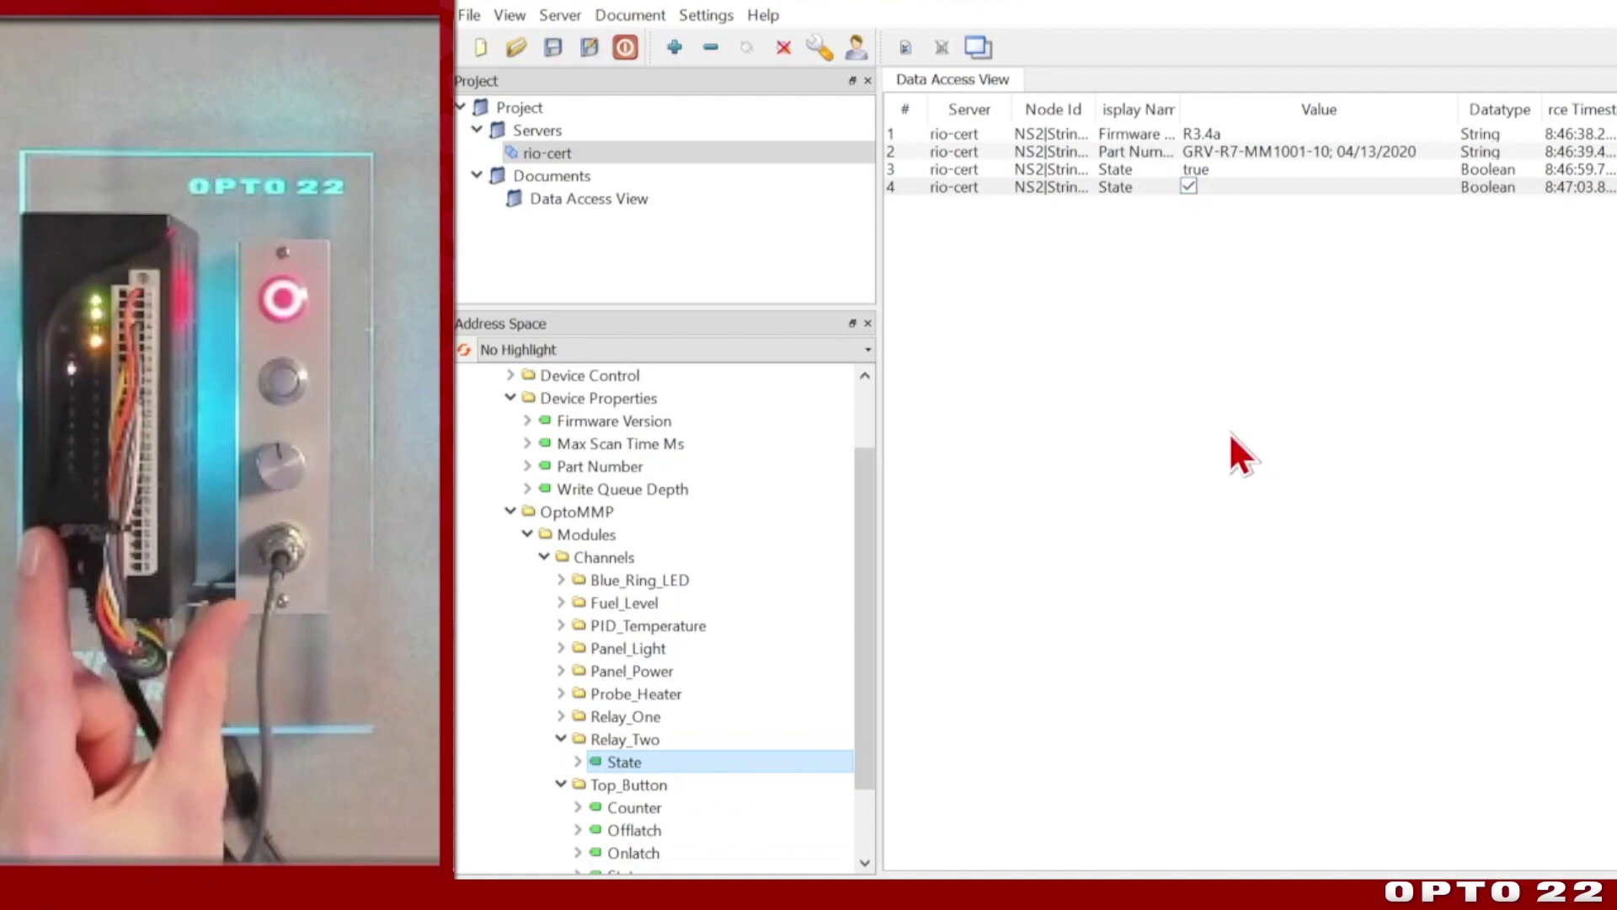
{"action": "left_click", "coordinate": [1223, 190]}
Write Relay_Two's State back to false
{"action": "left_click", "coordinate": [1214, 193]}
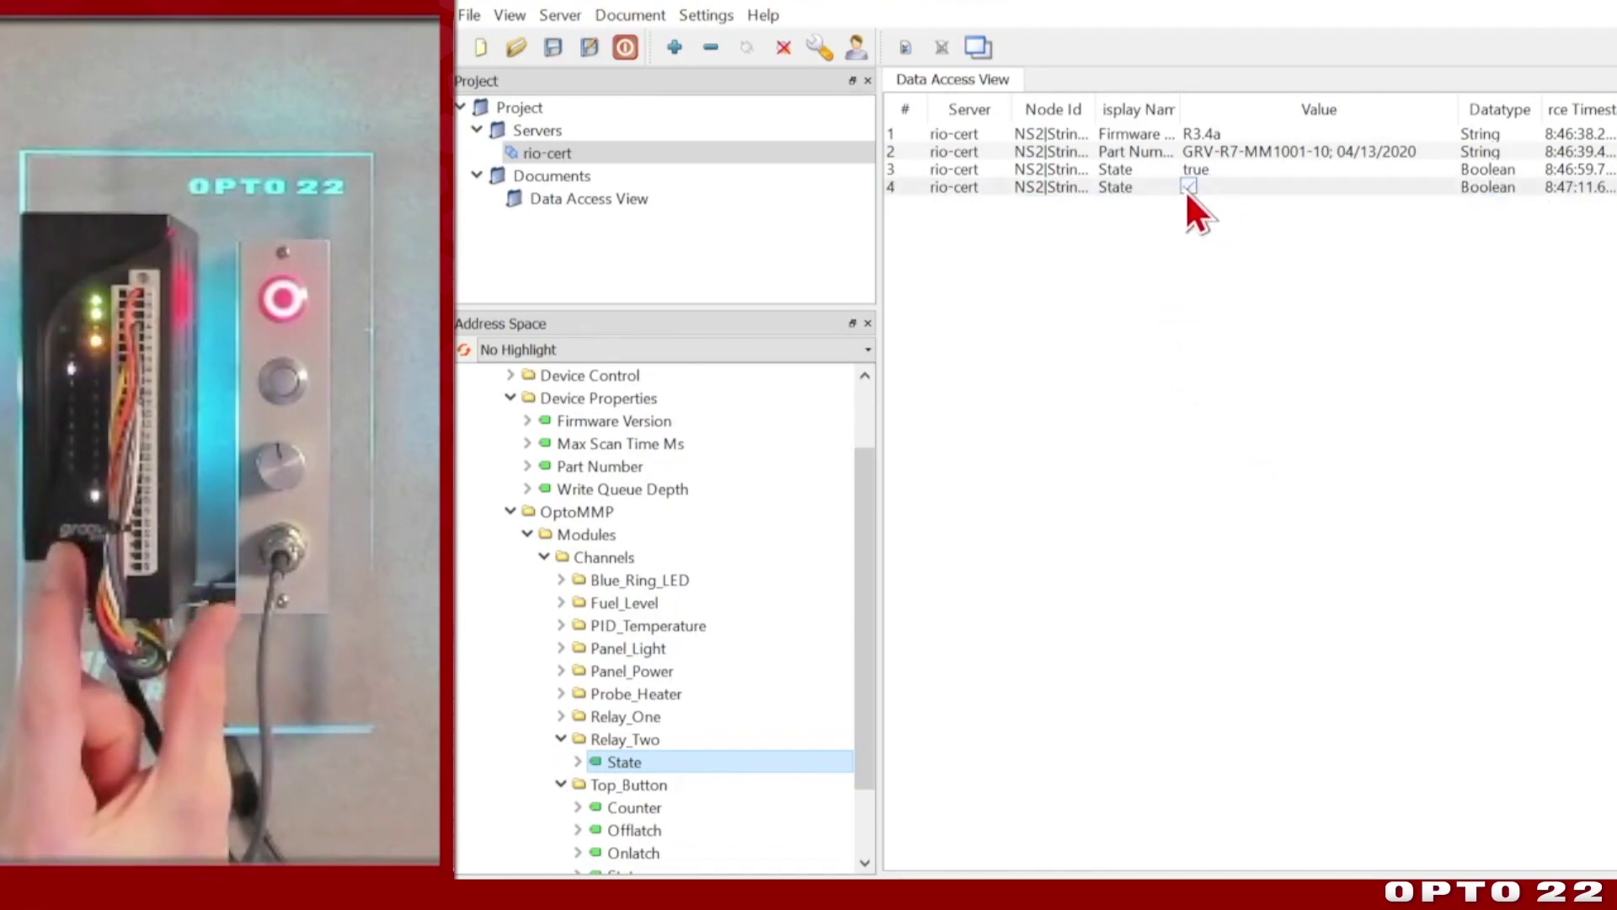
{"action": "type", "text": "false"}
{"action": "key", "text": "Return"}
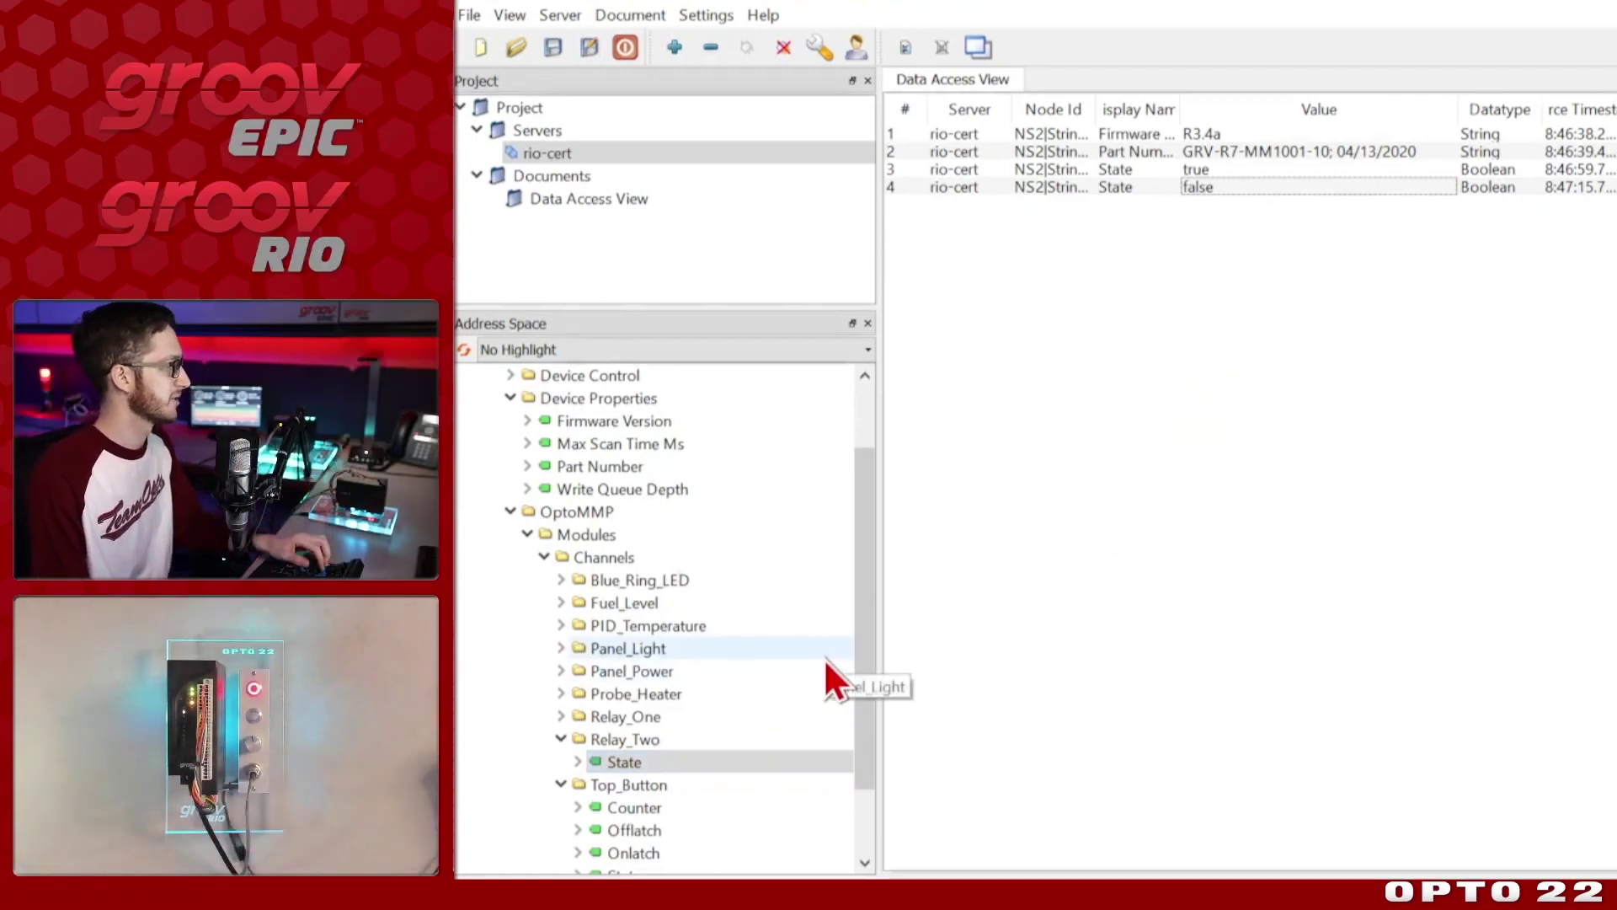
Monitor Fuel_Level's Value as row 5, then collapse the Fuel_Level, Top_Button and Relay_Two folders
{"action": "left_click", "coordinate": [559, 601]}
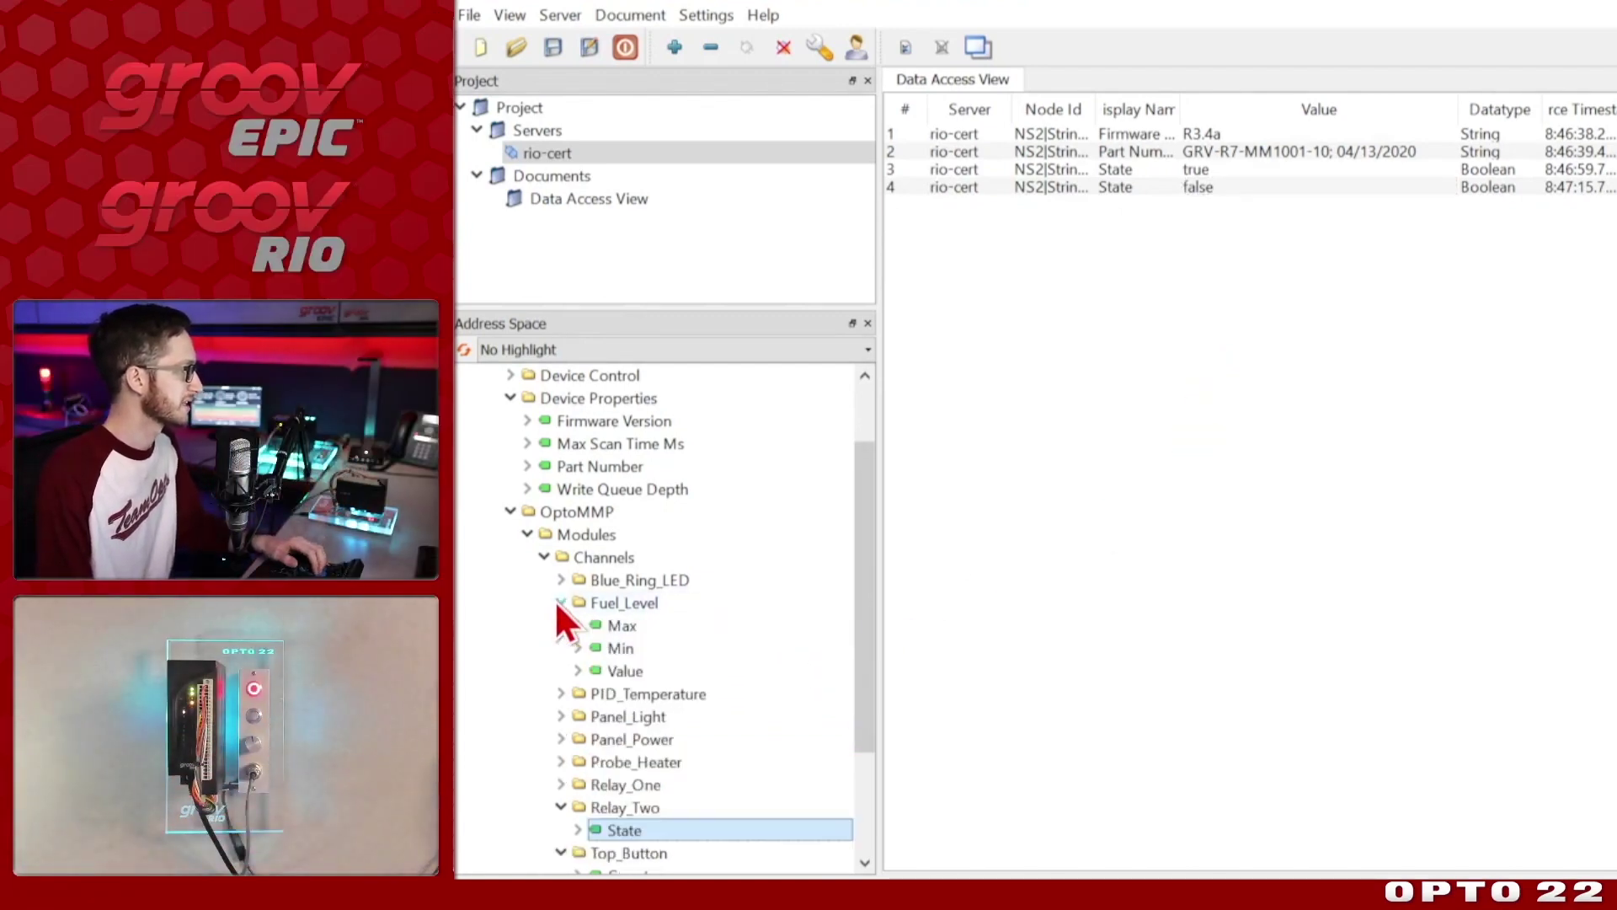
{"action": "left_click_drag", "start_coordinate": [603, 667], "coordinate": [1209, 343]}
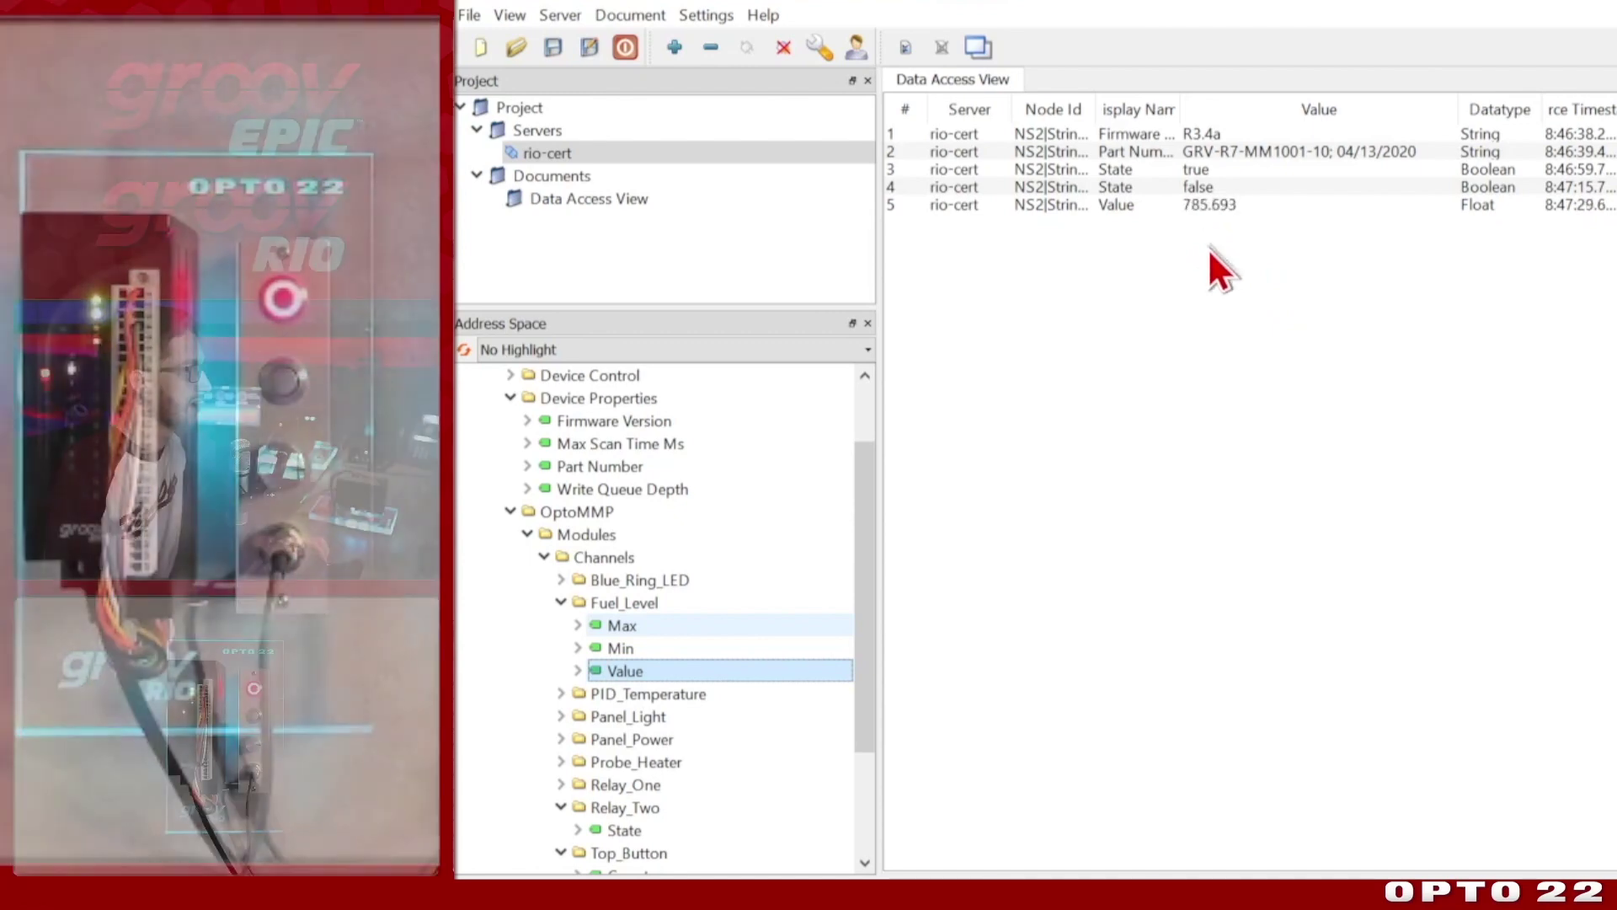
{"action": "left_click", "coordinate": [560, 602]}
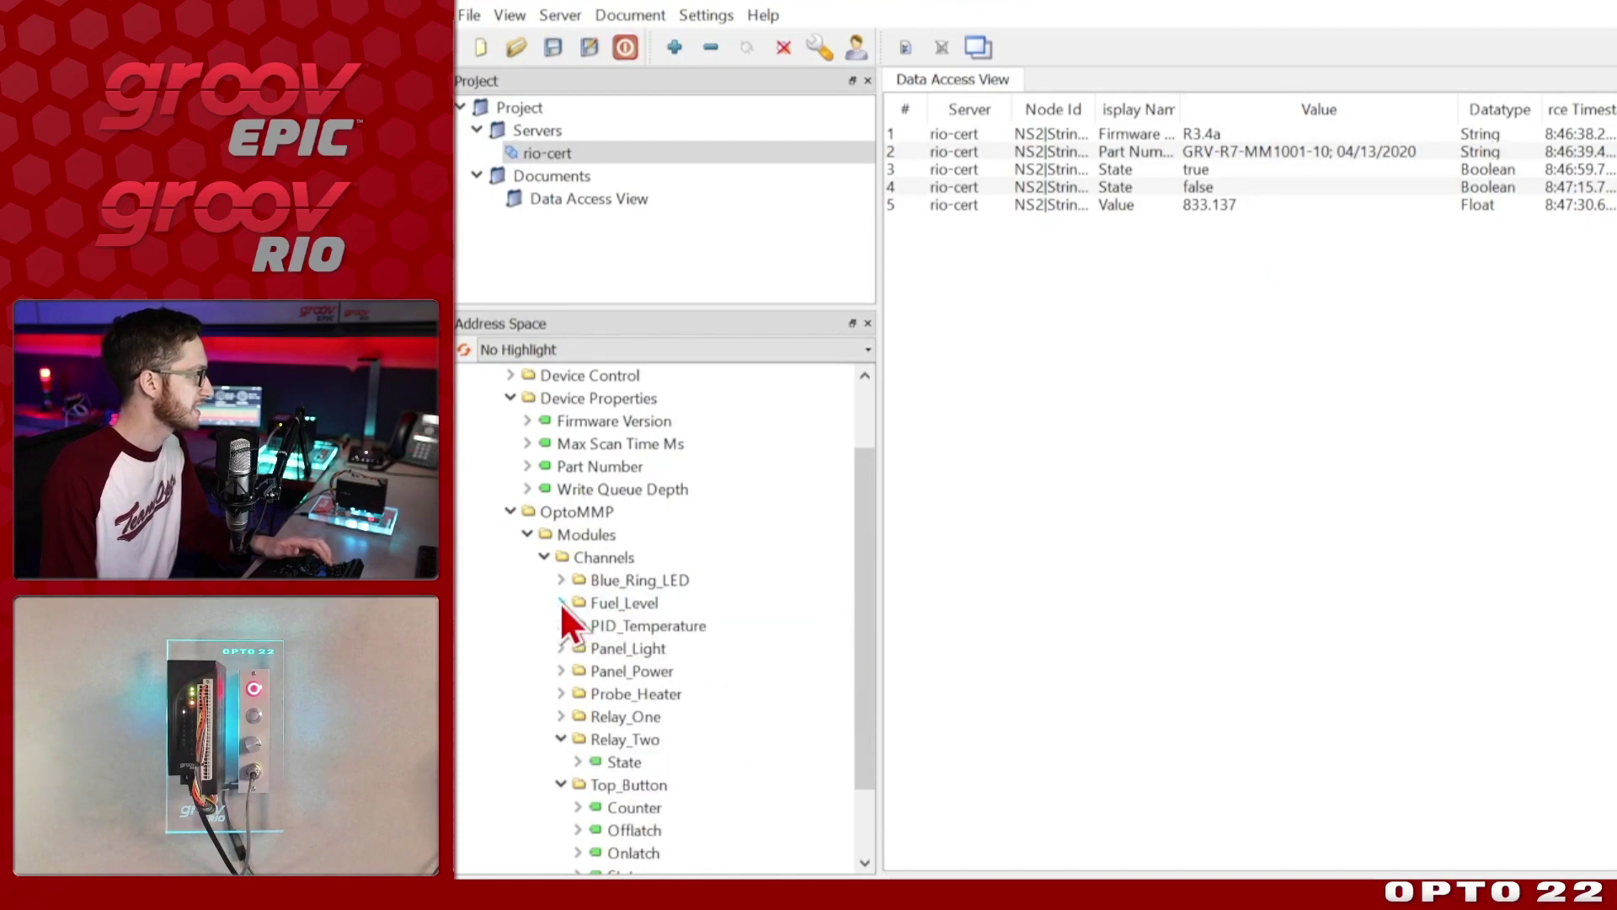
{"action": "left_click", "coordinate": [560, 784]}
{"action": "left_click", "coordinate": [561, 739]}
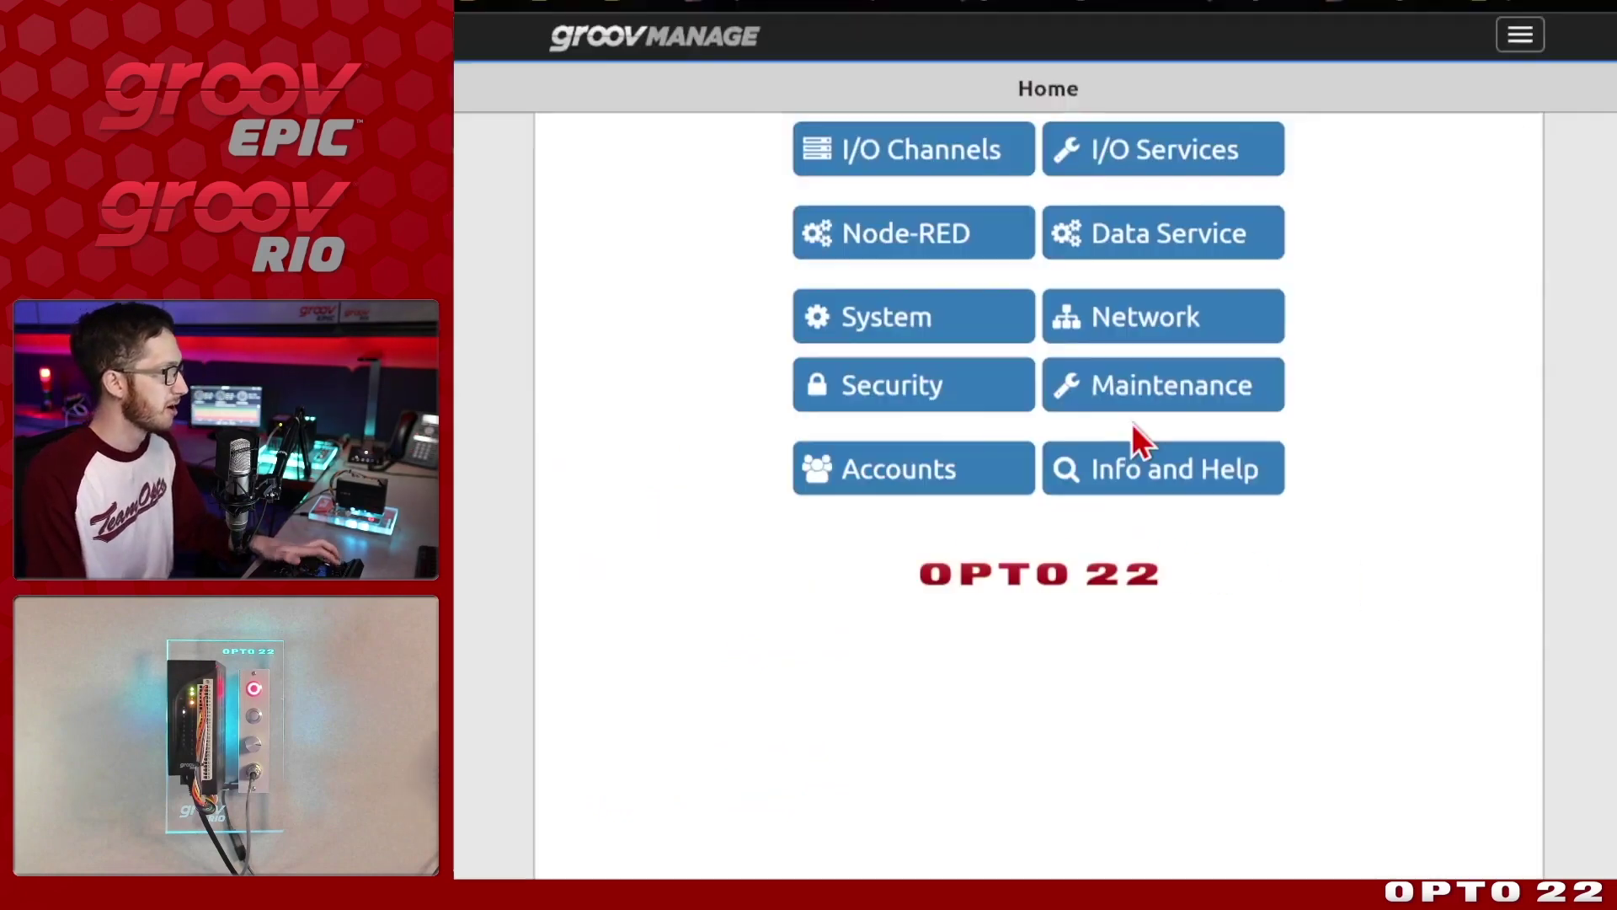
In Bottom_Button's channel configuration, enable public read access for State and save
{"action": "left_click", "coordinate": [901, 155]}
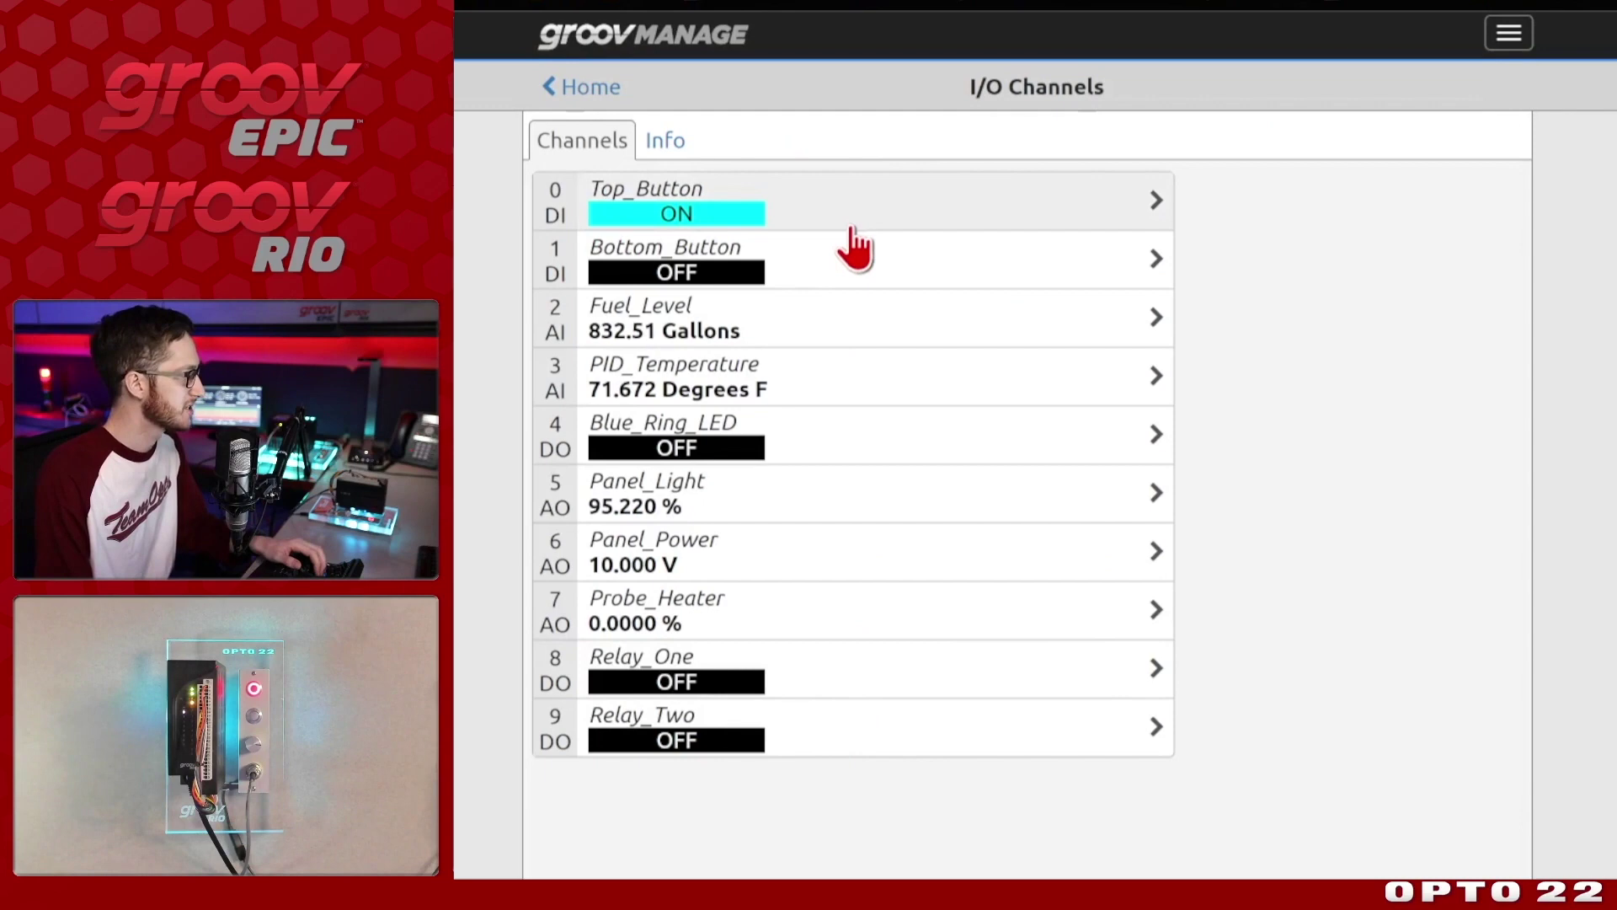
{"action": "left_click", "coordinate": [852, 276]}
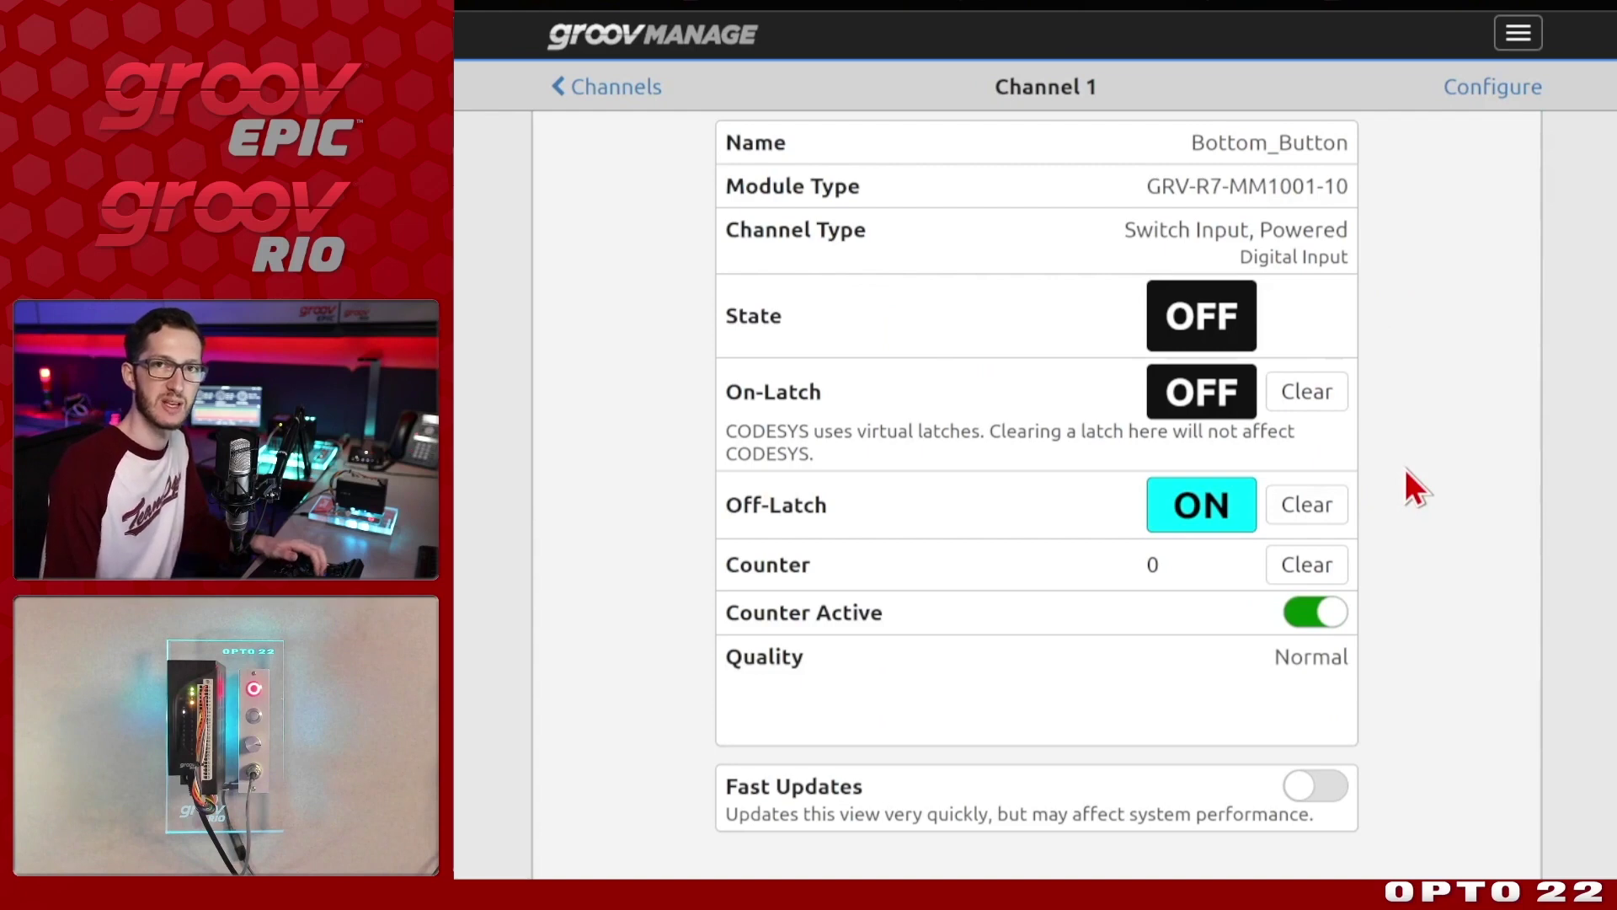
{"action": "left_click", "coordinate": [1482, 88]}
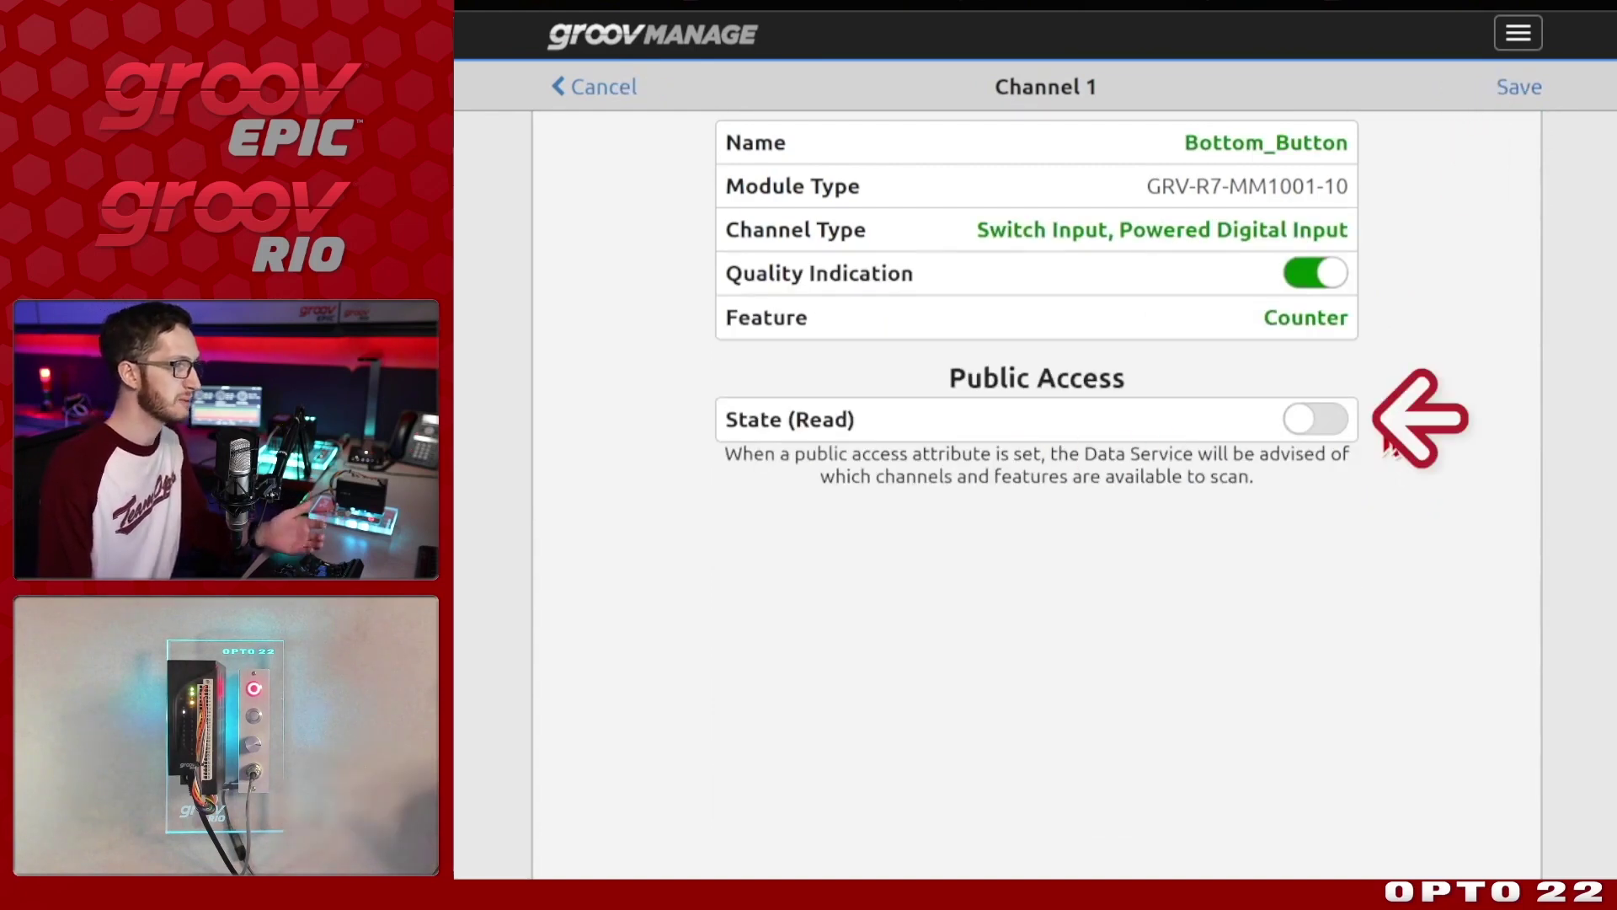
{"action": "left_click", "coordinate": [1311, 425]}
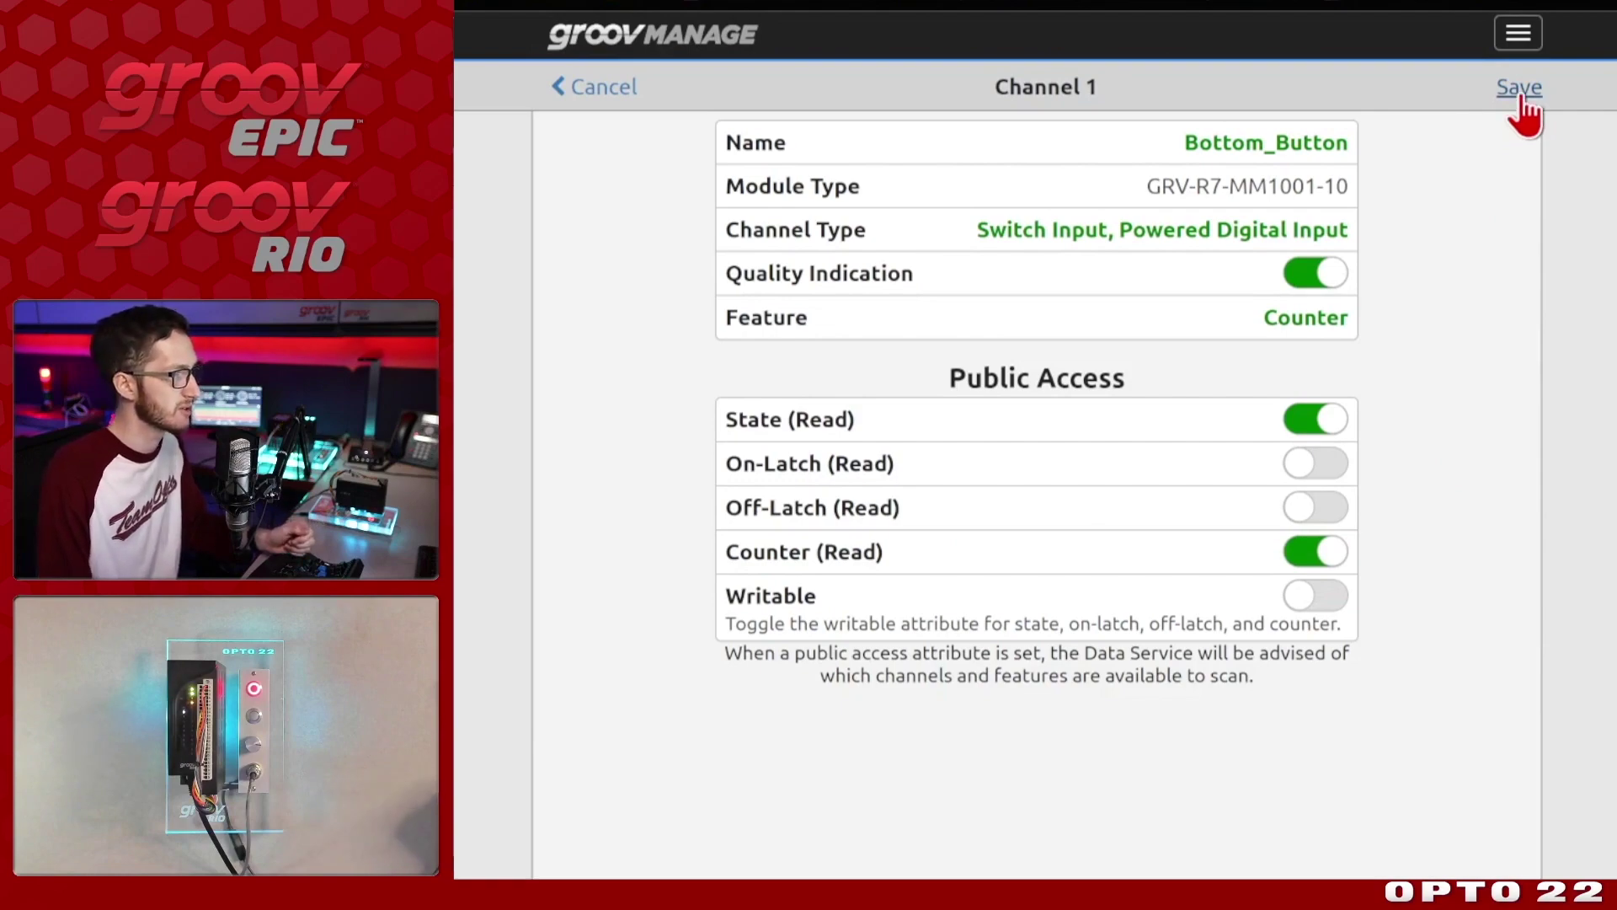
{"action": "left_click", "coordinate": [1520, 92]}
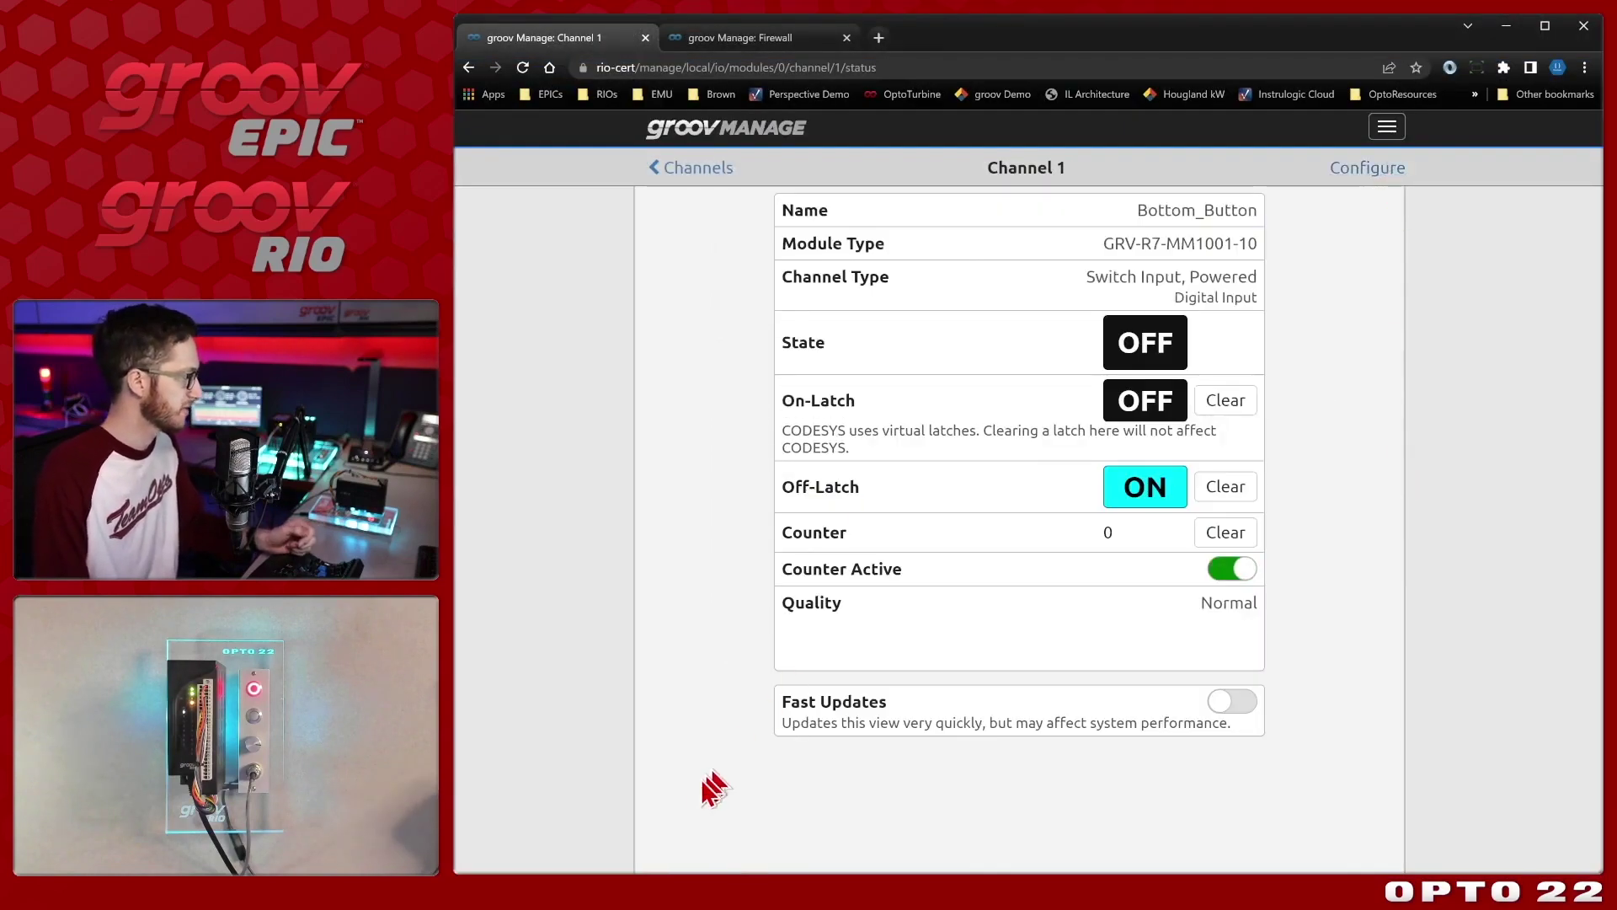
Back in UaExpert, rebrowse the rio-cert_io address space and expand OptoMMP > Modules > Channels
{"action": "key", "text": "alt+Tab"}
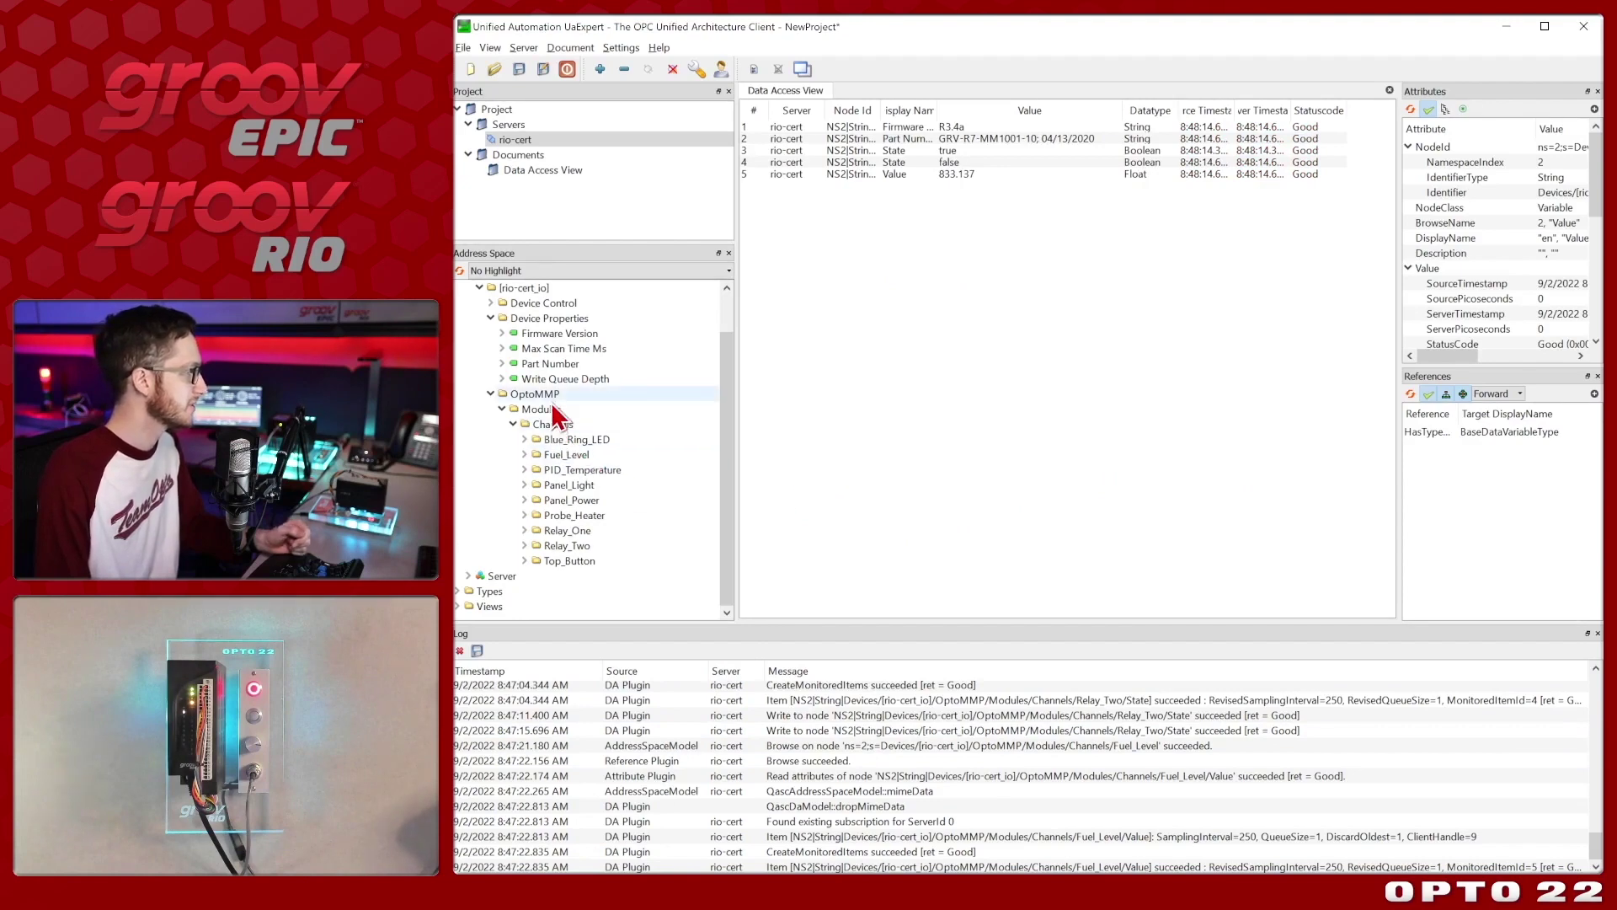
{"action": "right_click", "coordinate": [532, 287]}
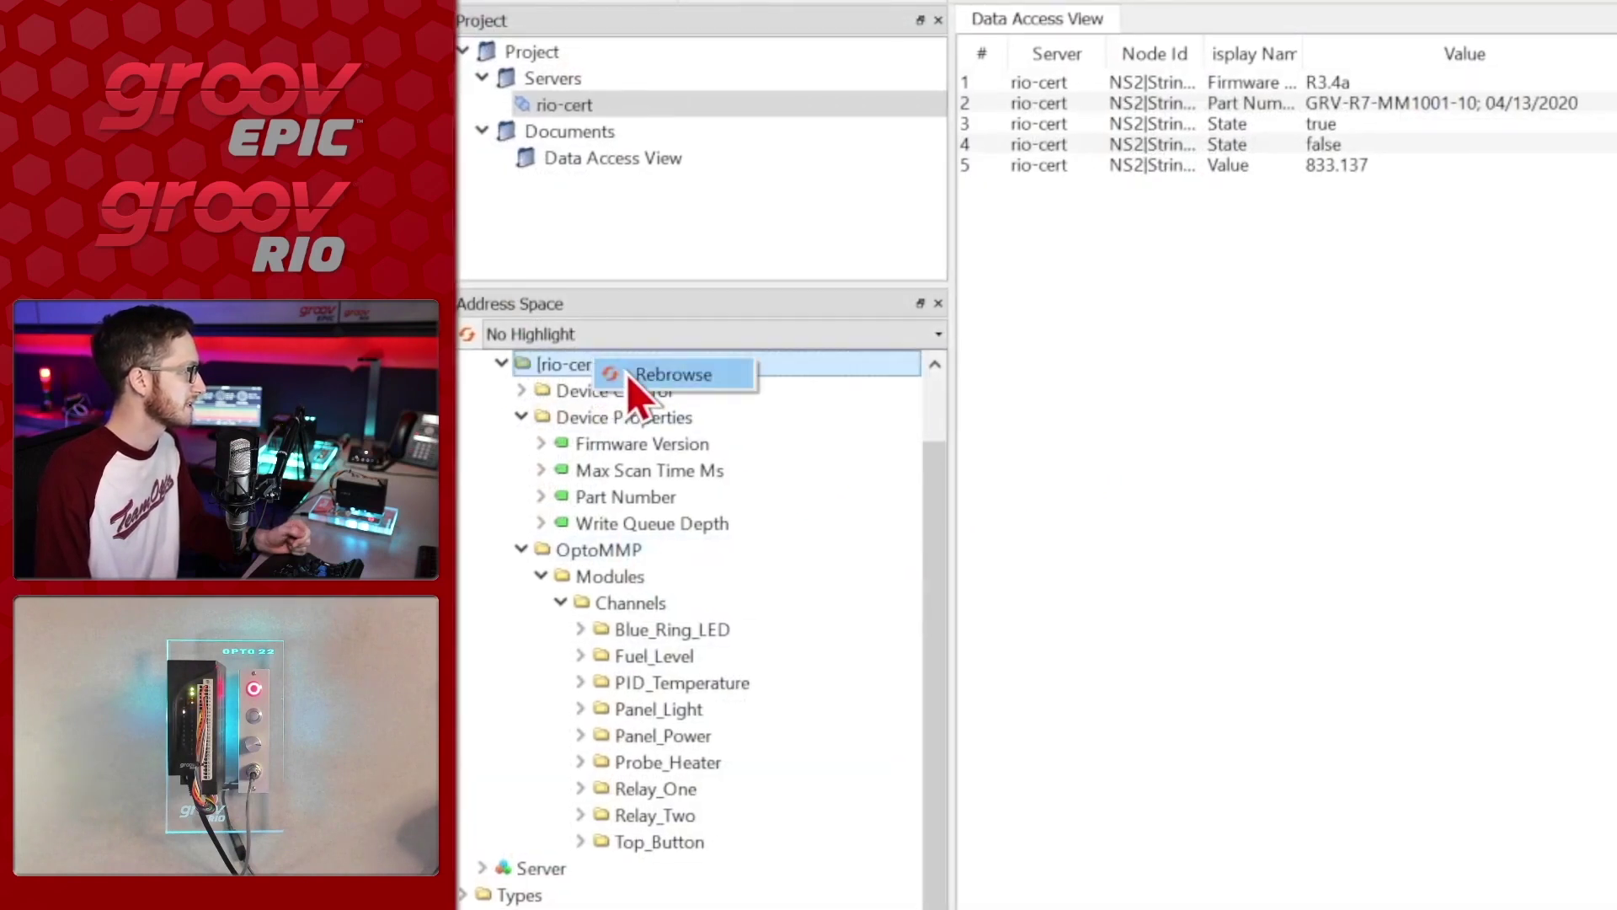
{"action": "left_click", "coordinate": [633, 378]}
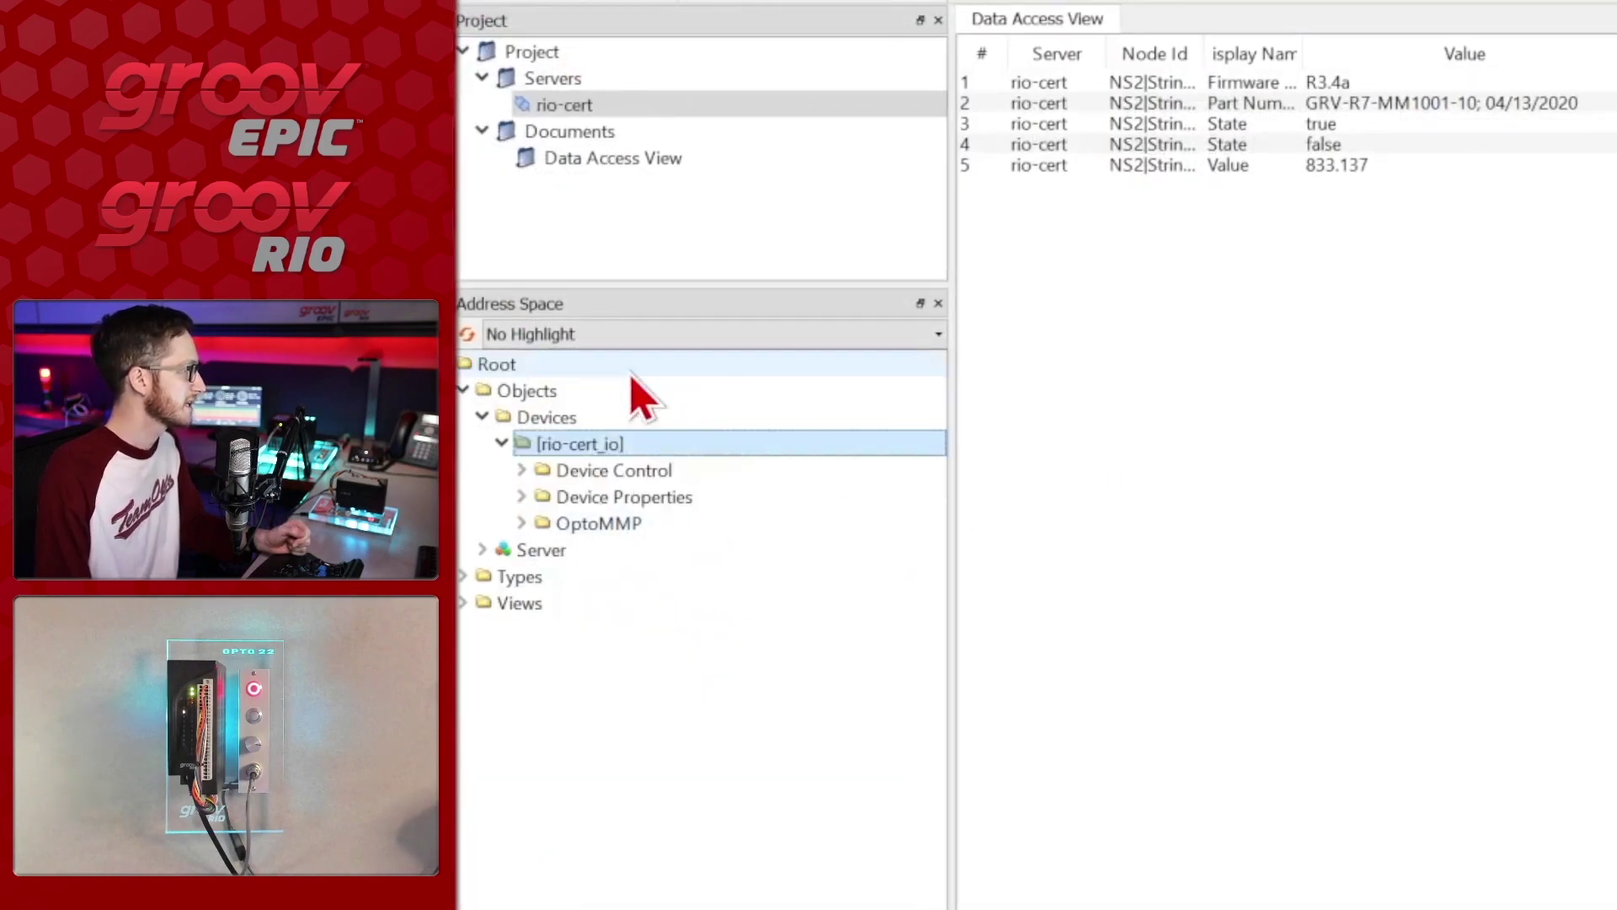
{"action": "left_click", "coordinate": [521, 524]}
{"action": "left_click", "coordinate": [539, 551]}
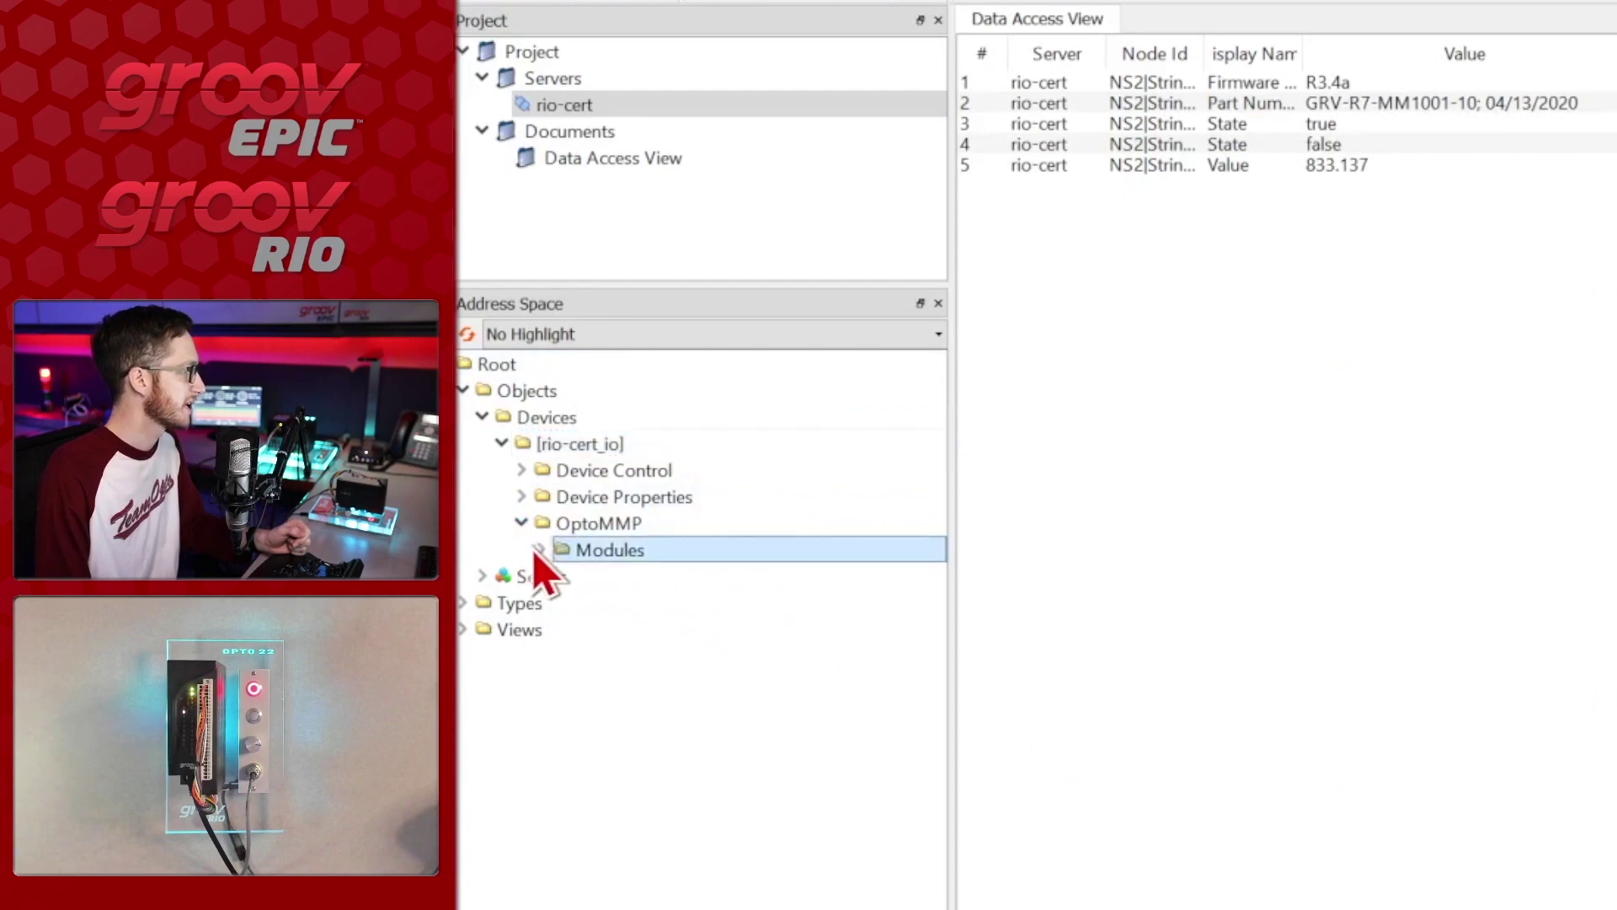
{"action": "left_click", "coordinate": [561, 577]}
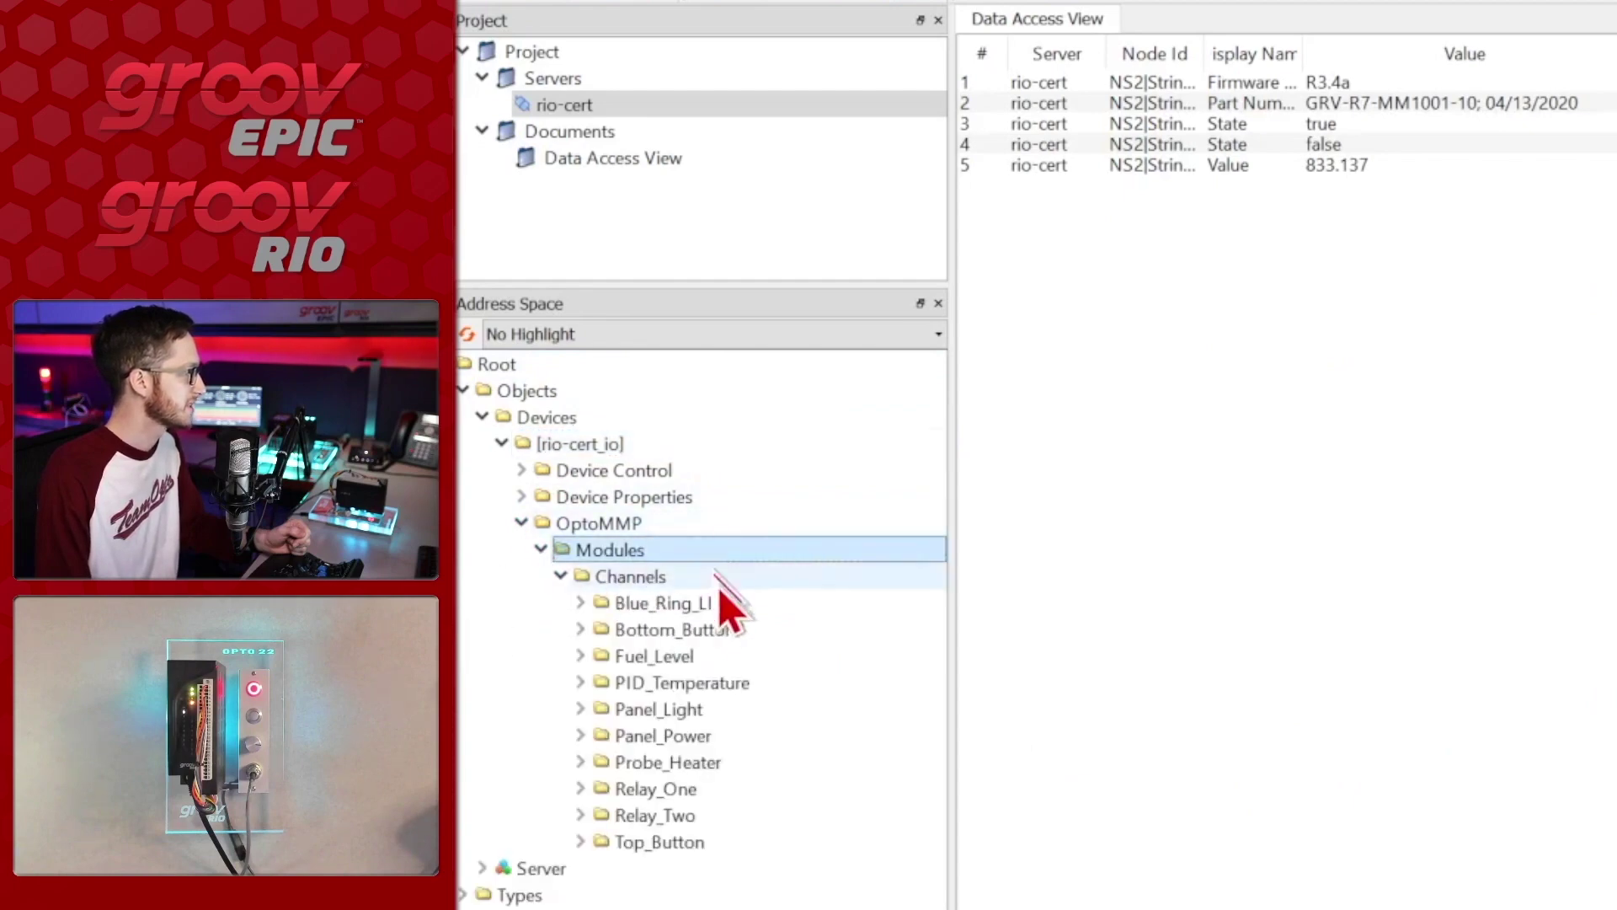
Add Bottom_Button's State and Counter to the Data Access View as rows 6 and 7
{"action": "left_click", "coordinate": [730, 633]}
{"action": "left_click", "coordinate": [581, 631]}
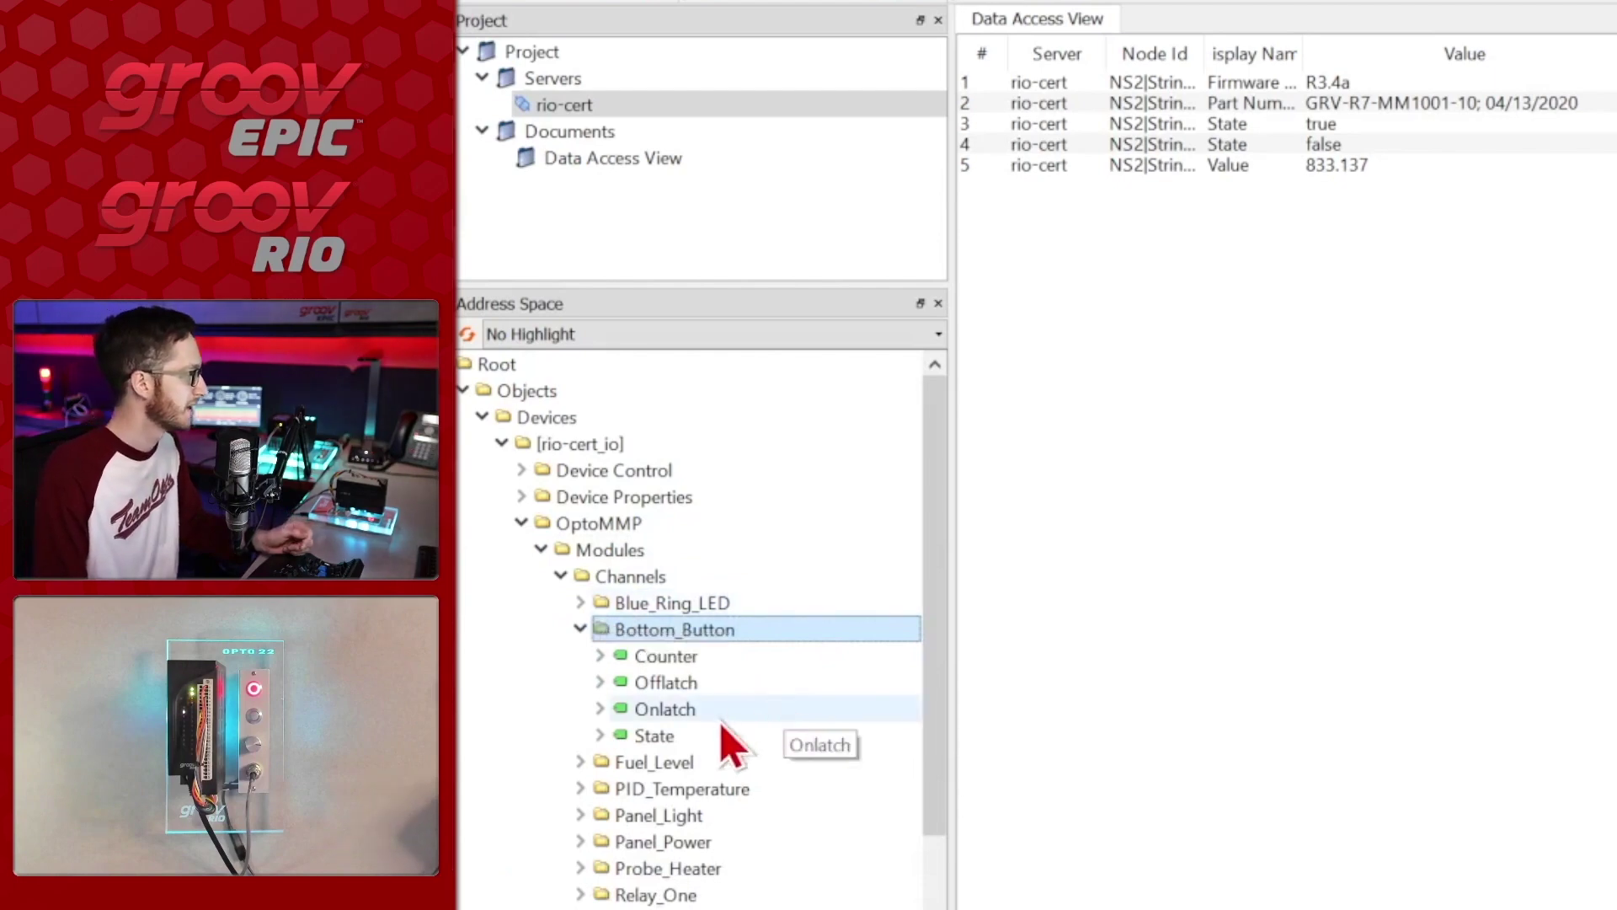
{"action": "left_click_drag", "start_coordinate": [758, 740], "coordinate": [1339, 406]}
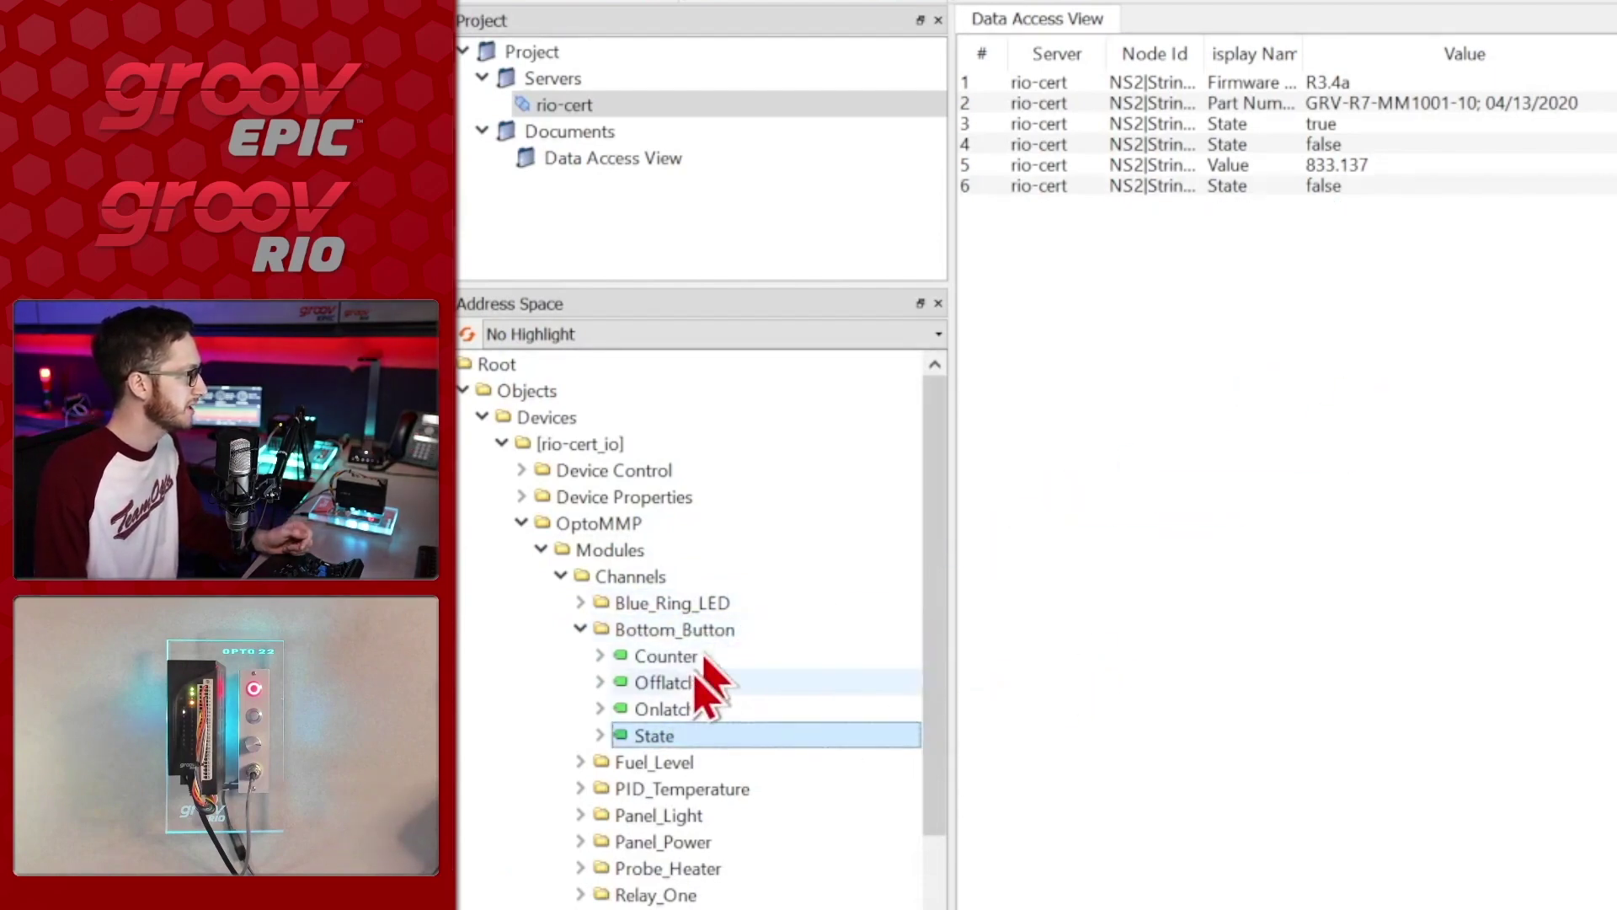
{"action": "left_click_drag", "start_coordinate": [673, 656], "coordinate": [1263, 379]}
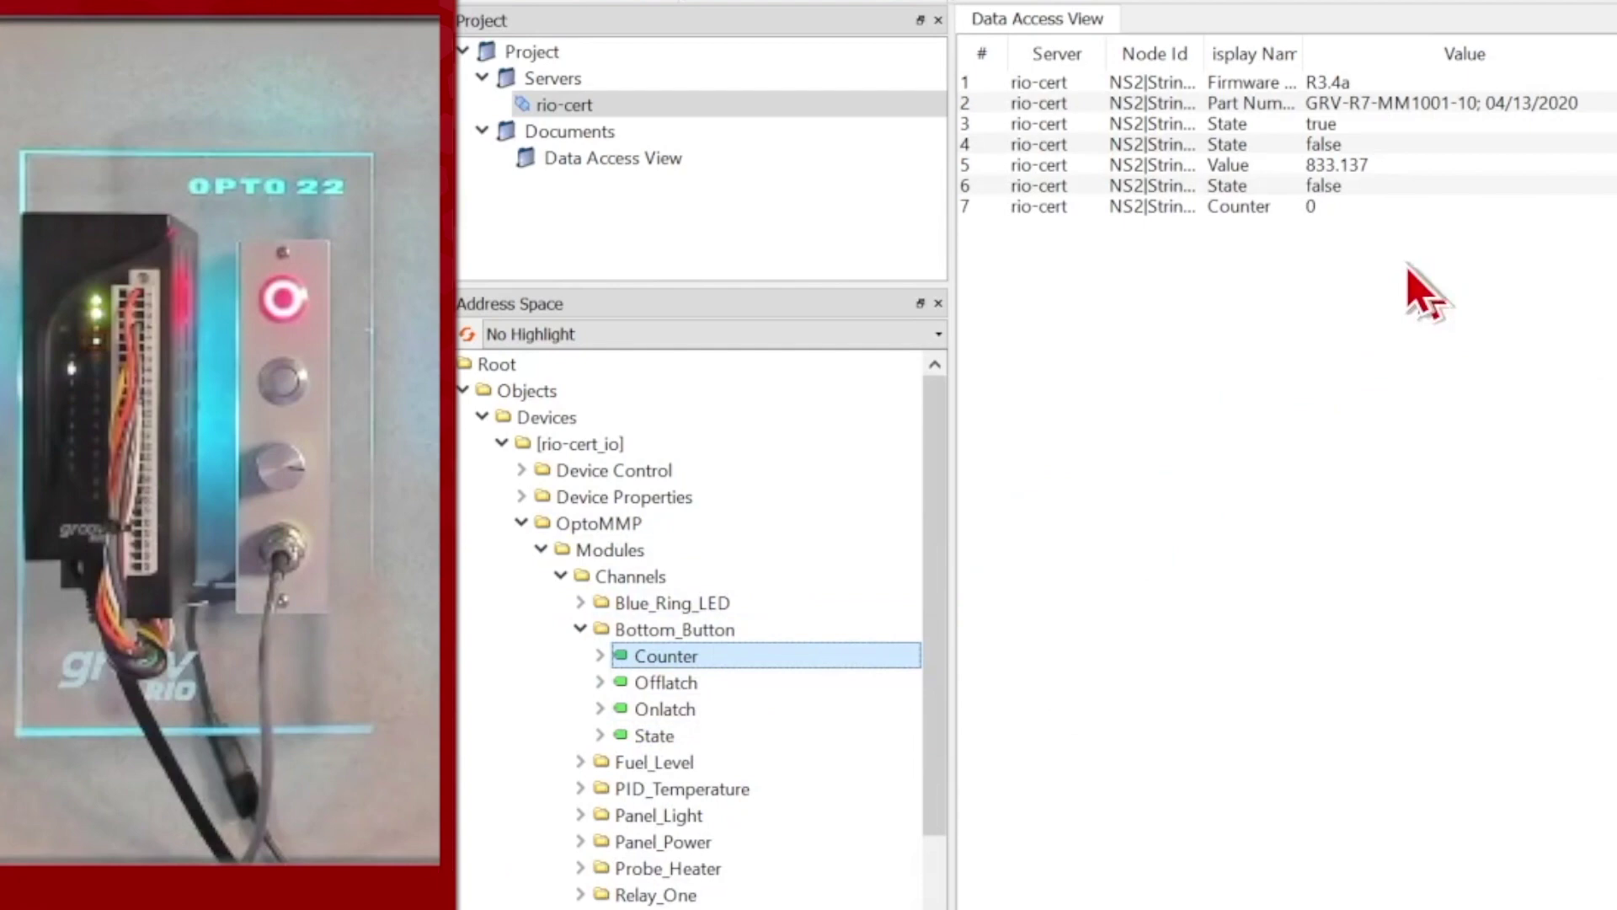